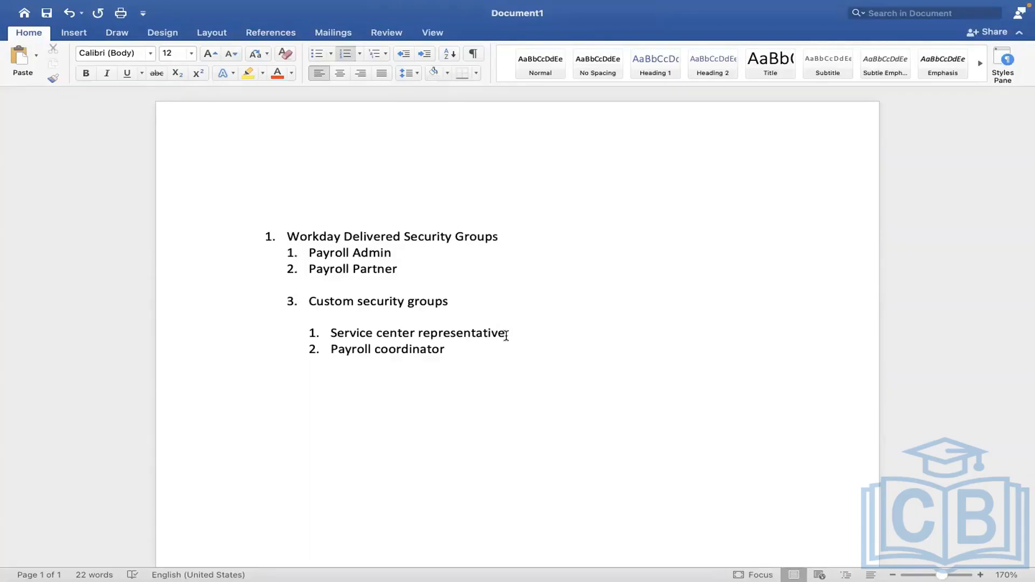
- Insert several blank lines between the "Service center representative" and "Payroll coordinator" items
left_click(505, 335)
key("Return")
key("Return")
key("Return")
key("Return")
key("Return")
key("Return")
key("Return")
key("Return")
key("Return")
key("Return")
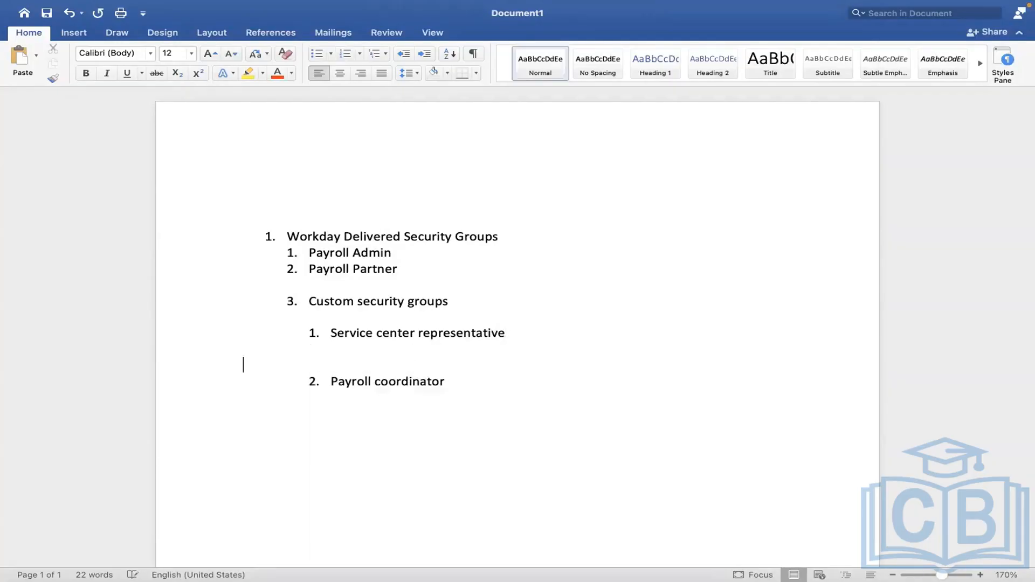
key("Return")
key("Return")
key("Return")
key("Return")
key("Return")
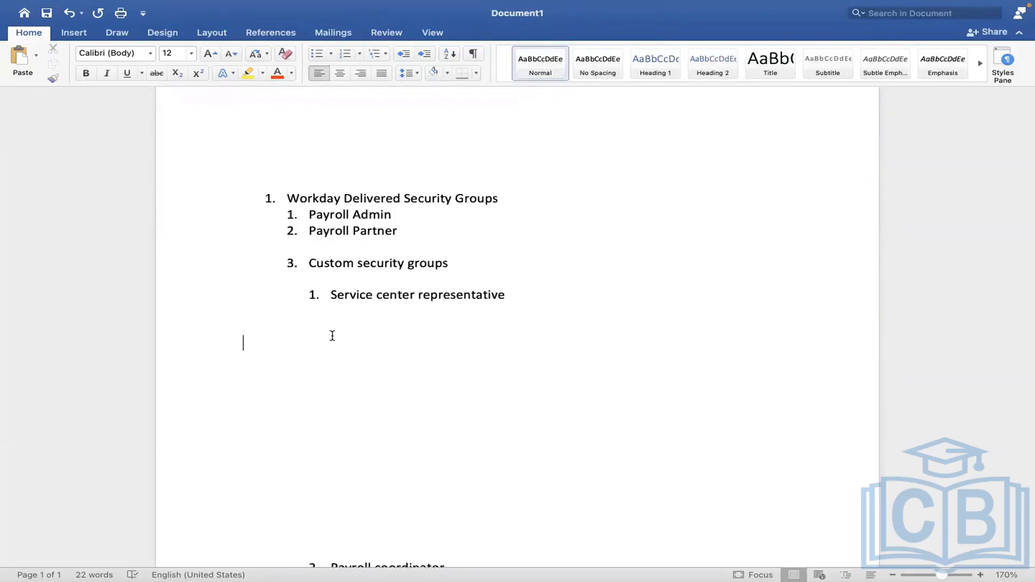
- Start a new numbered list below "Service center representative" with the first item "Create service center"
type("1. C")
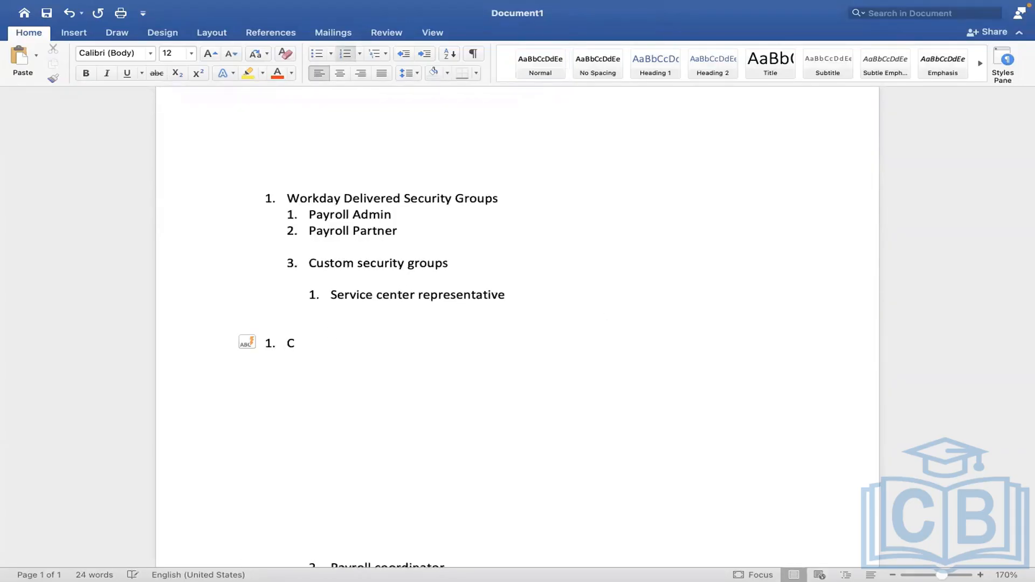
type("reate service center")
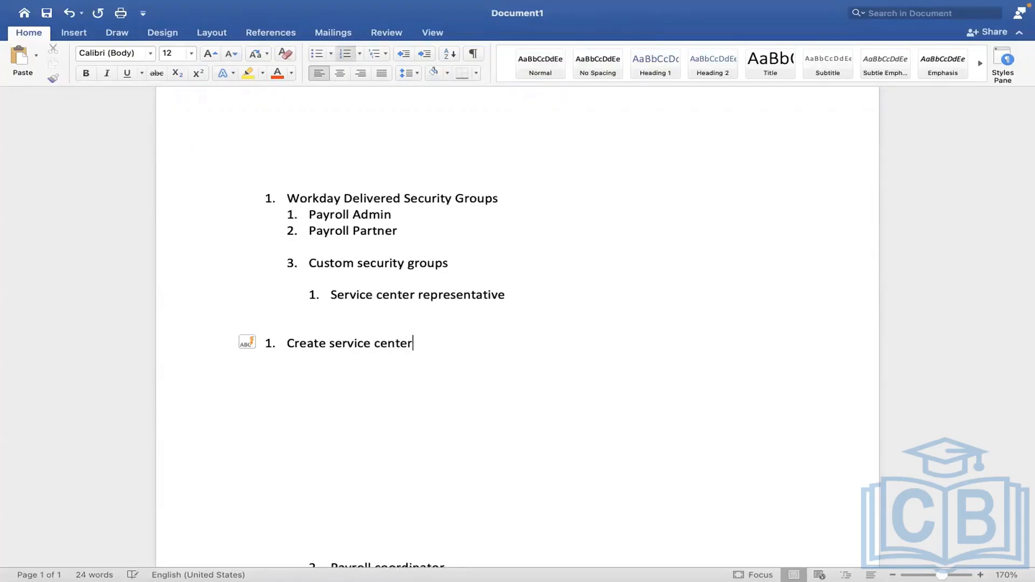
key("Return")
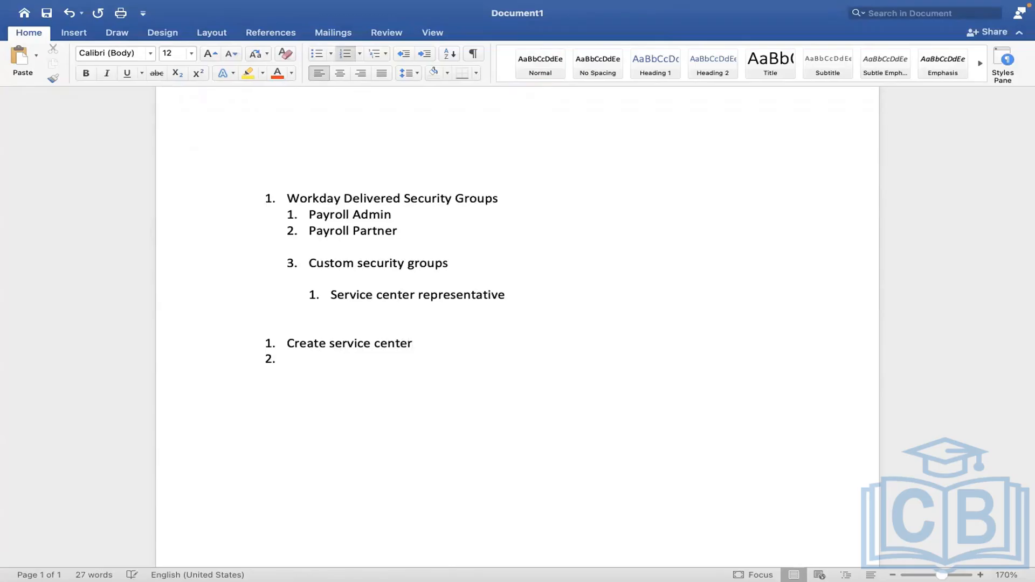
- Add "Create service center representative" as the second item of the new numbered list
type("Create ")
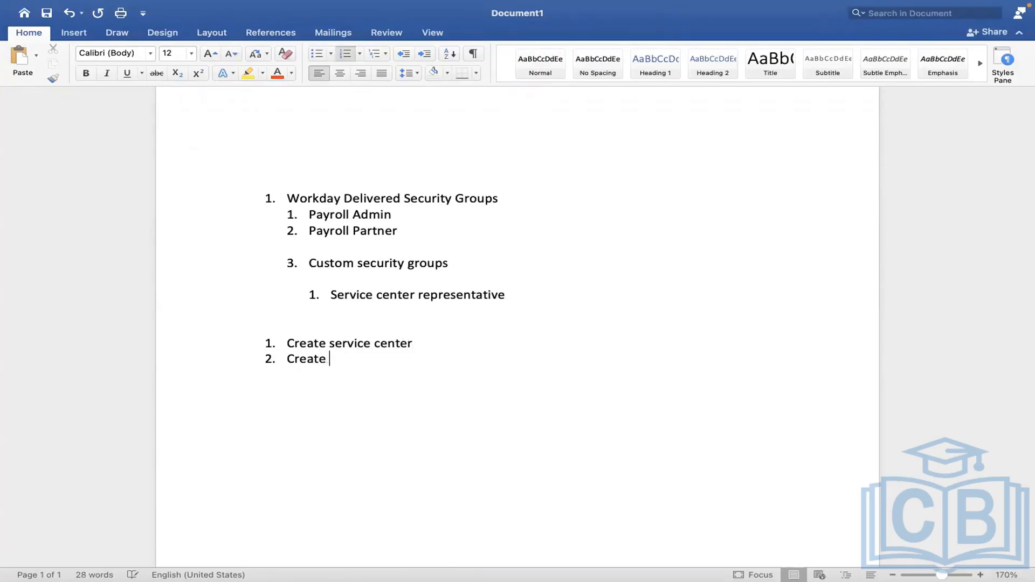
type("service center re")
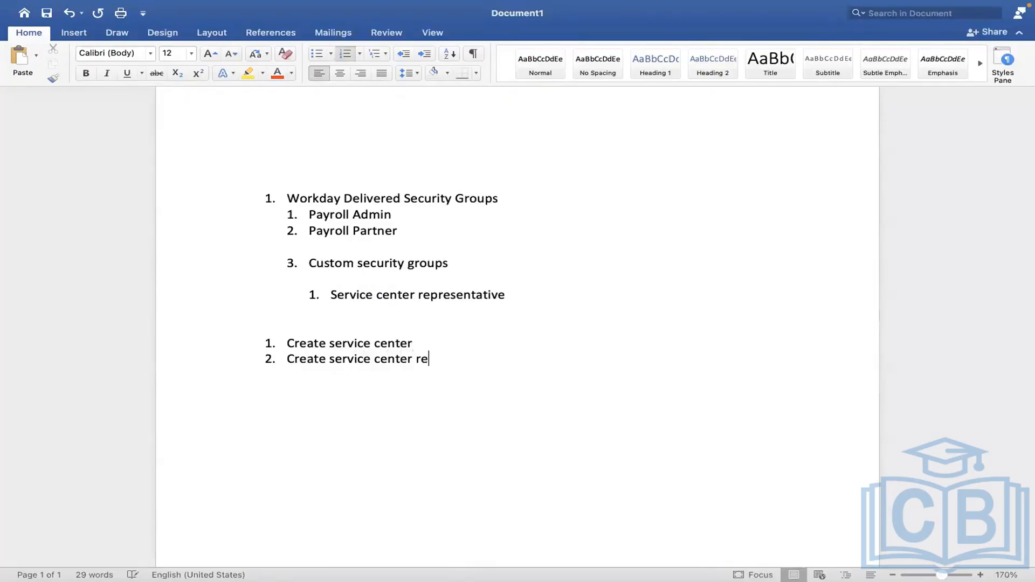
type("presentative")
key("Return")
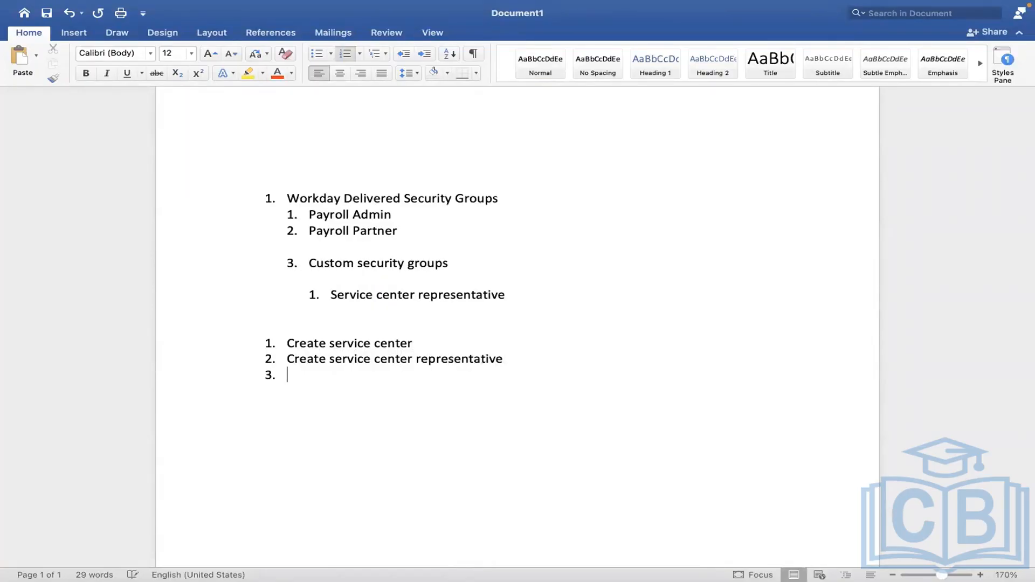
- Add "Create security" and "Grouping" as items 3 and 4 of the list
type("Create security")
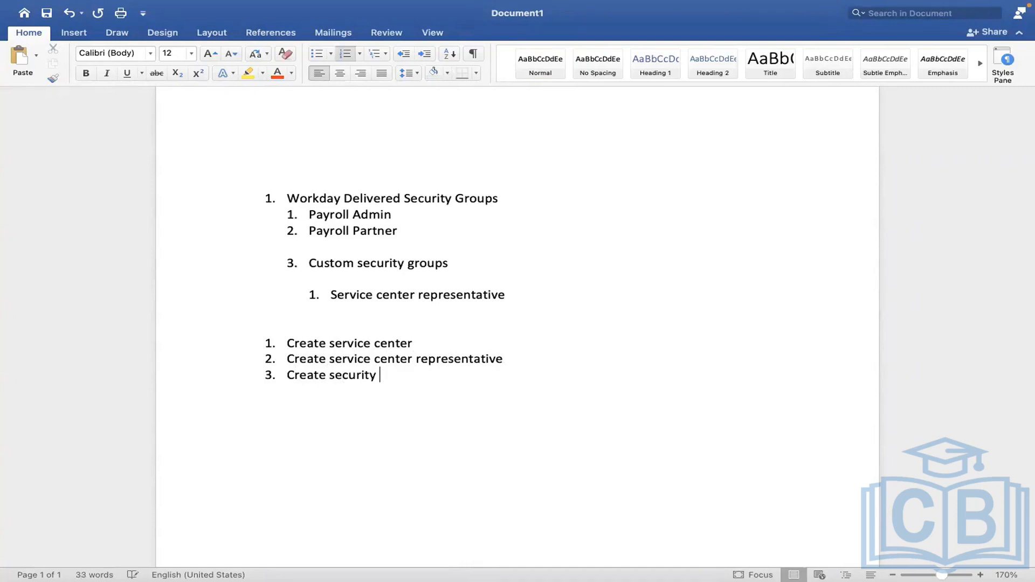
key("Return")
type("Grouping")
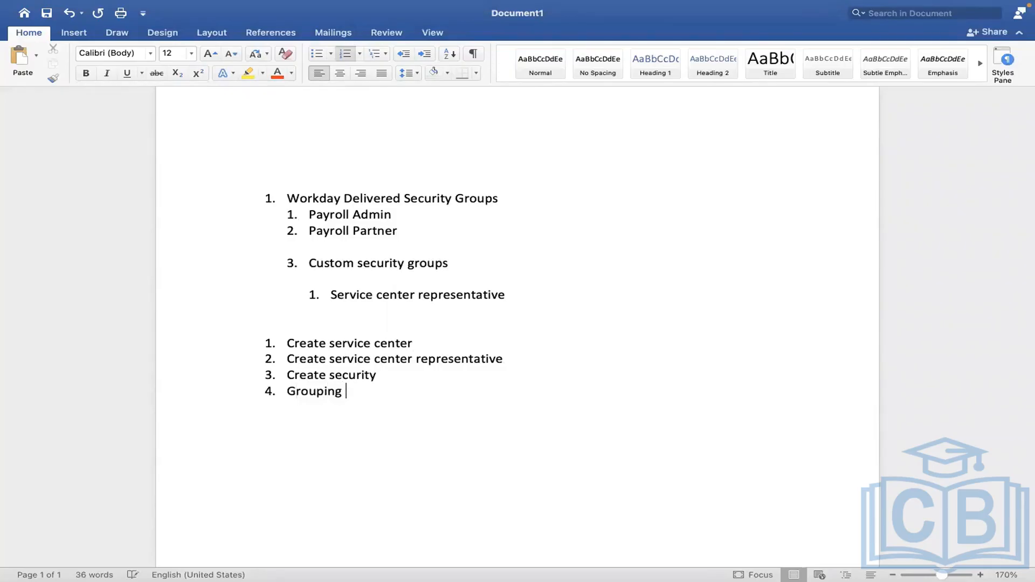
- Add "Grant access to required domains" as the fifth item of the list
key("Return")
type("Grant ")
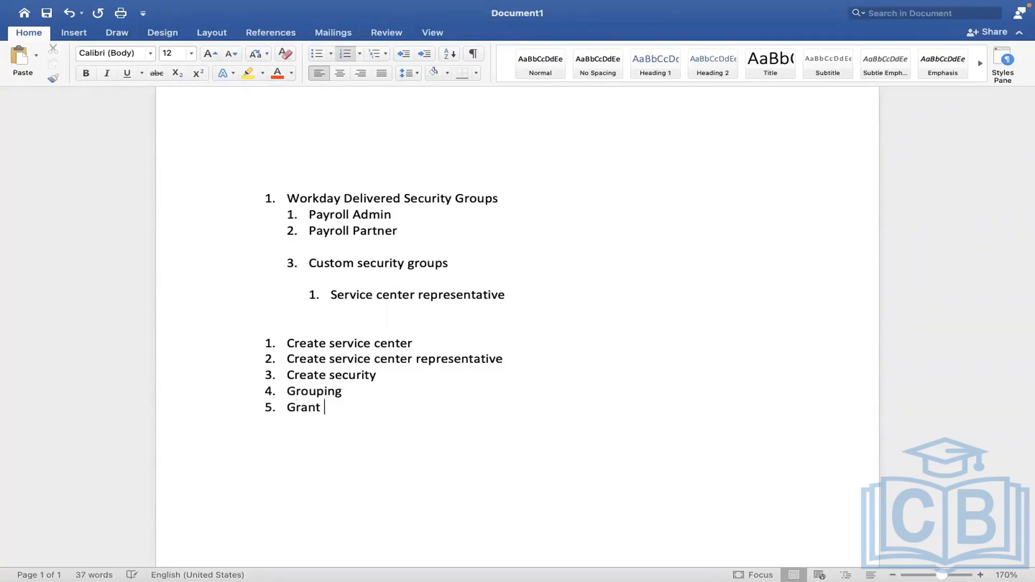
type("access to required domains")
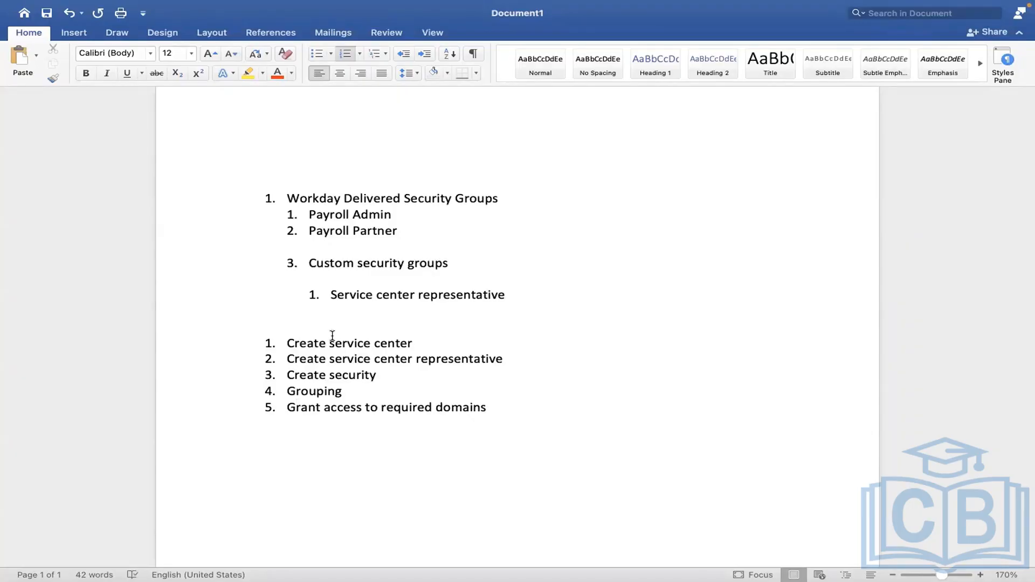
- Add "Create Workday Account" as the sixth item of the list
key("Return")
type("Create Workday Acc")
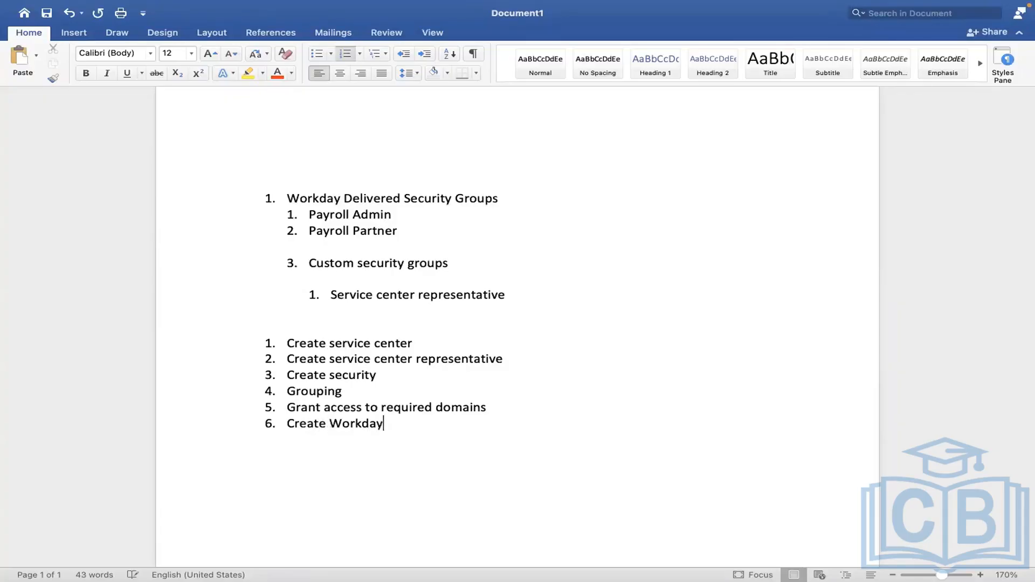
type("count")
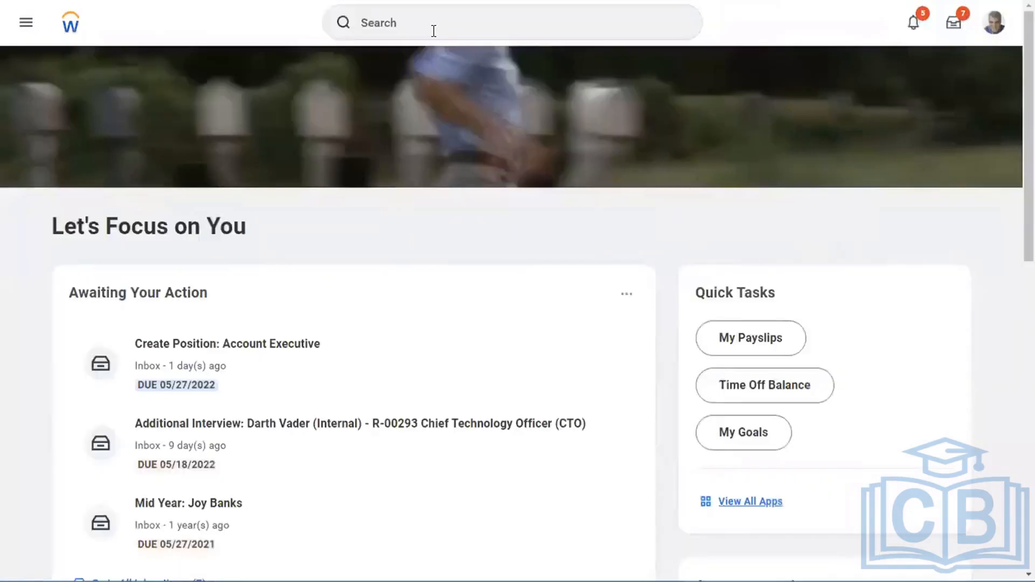
- Switch to Workday, search for "start proxy" and open the Start Proxy task
left_click(434, 31)
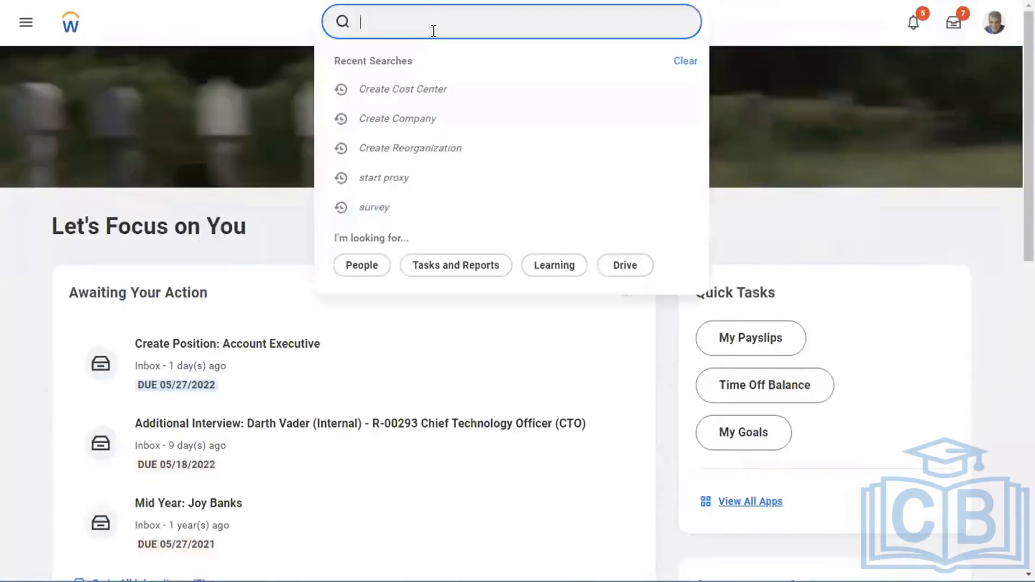
type("start proxy")
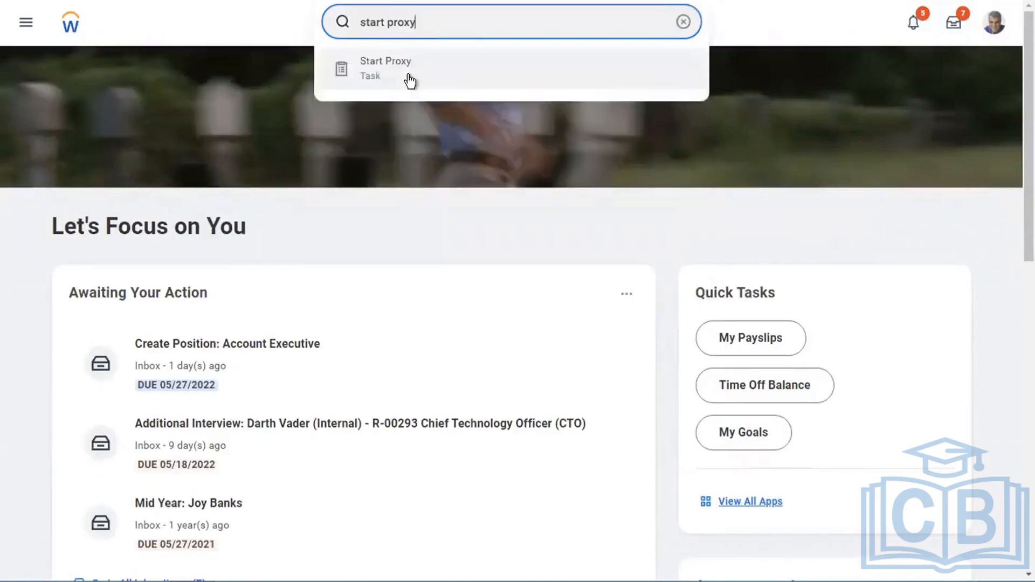
left_click(410, 80)
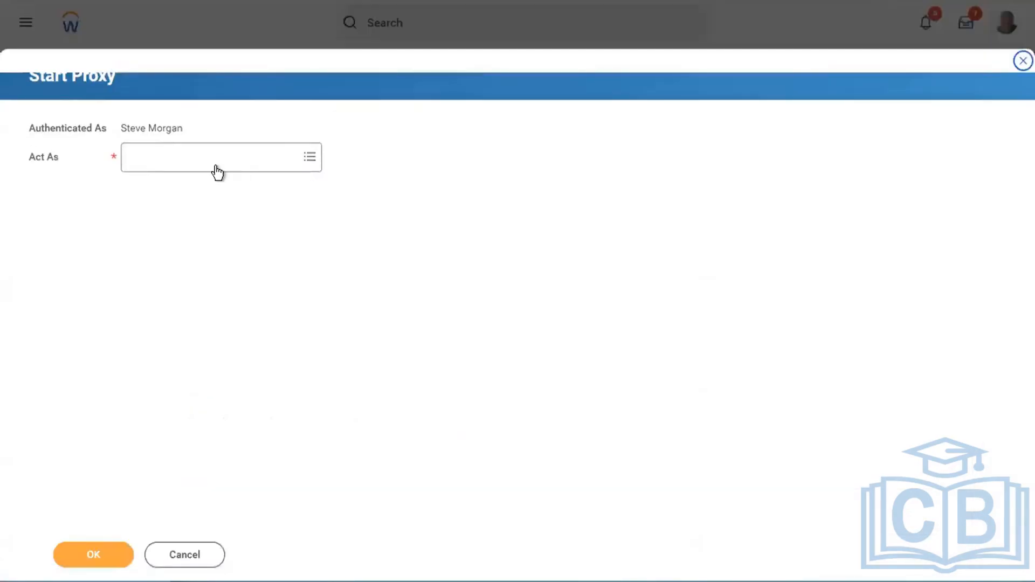
- Enter the name of the worker to act as and start the proxy session
left_click(215, 166)
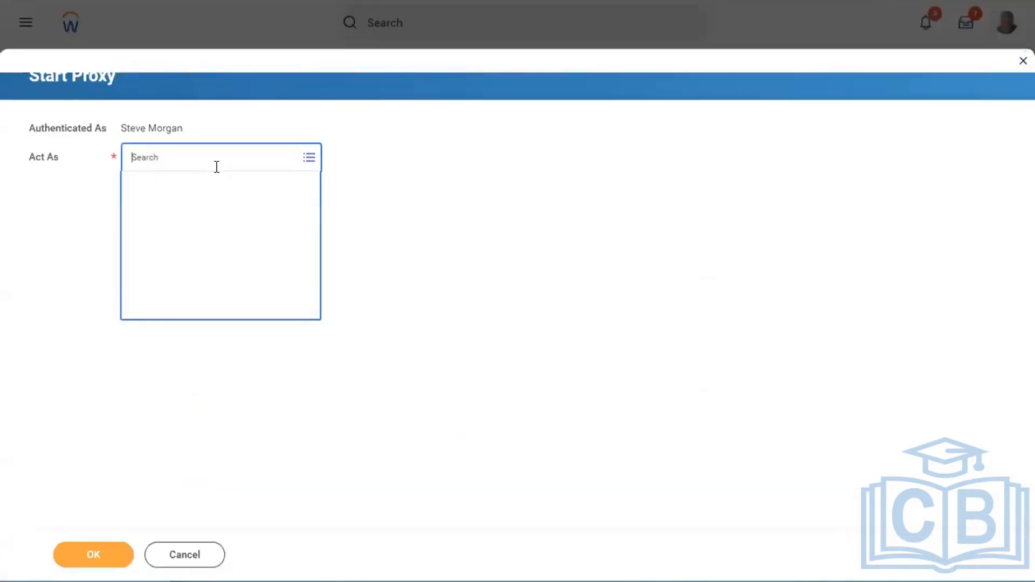
type("logan mc")
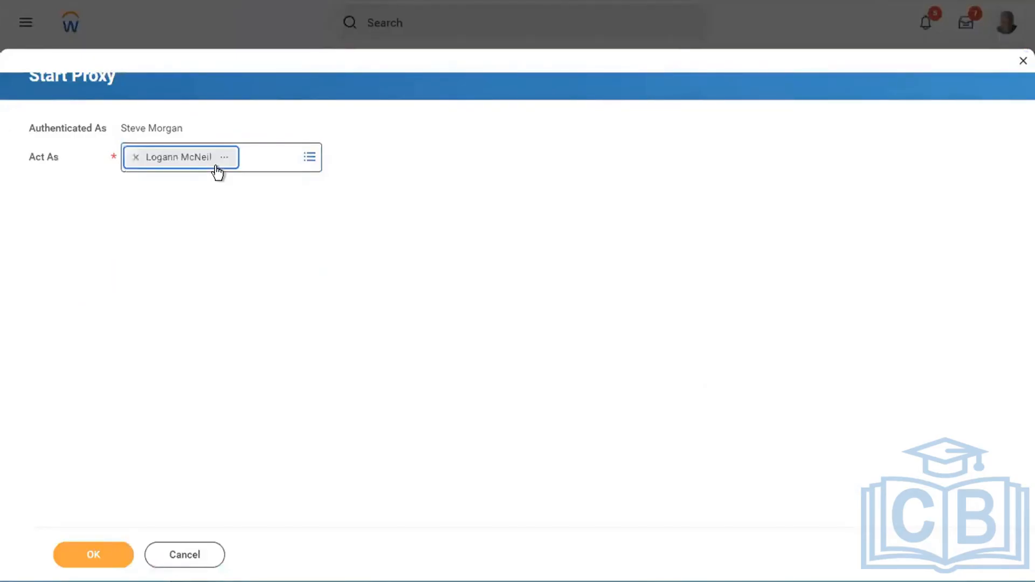
left_click(86, 556)
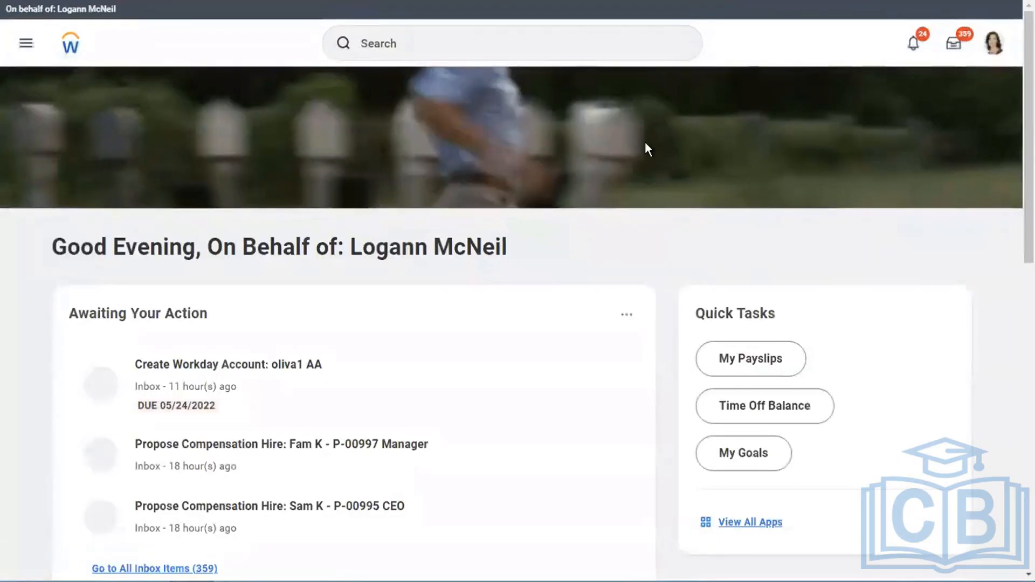
- Search for "create serv cent" and open the Create Service Center task
left_click(414, 34)
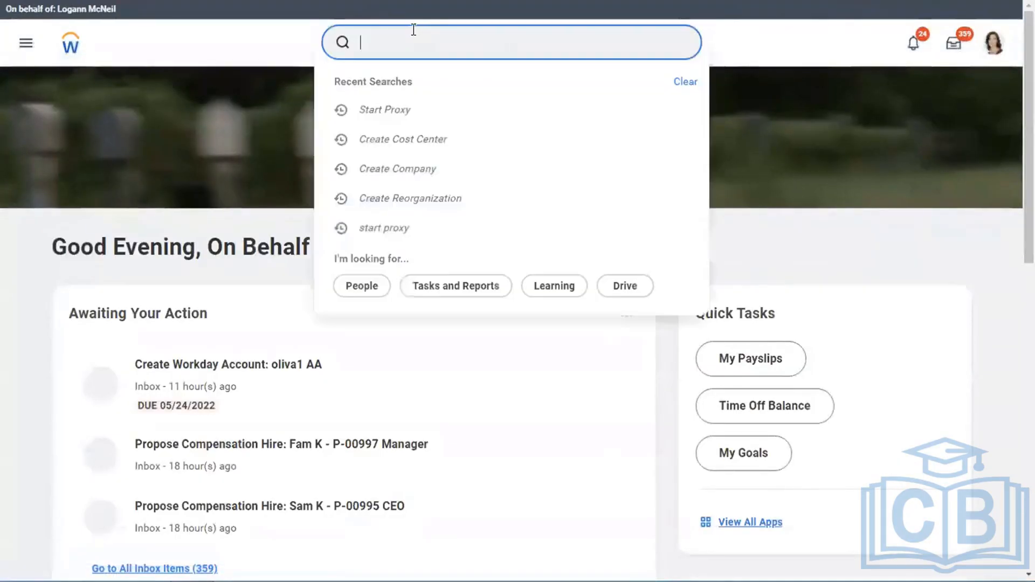
type("create s")
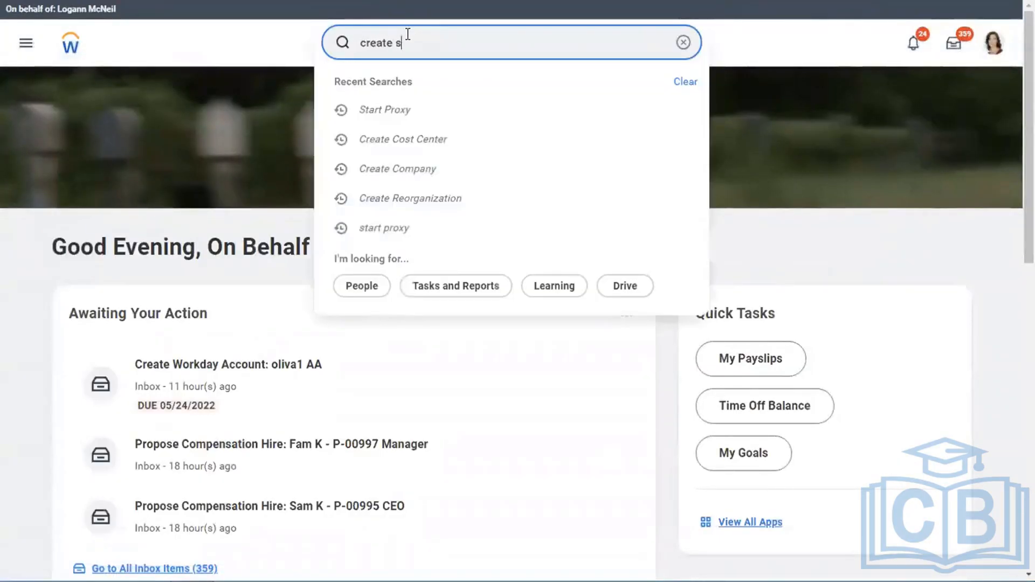
type("erv cent")
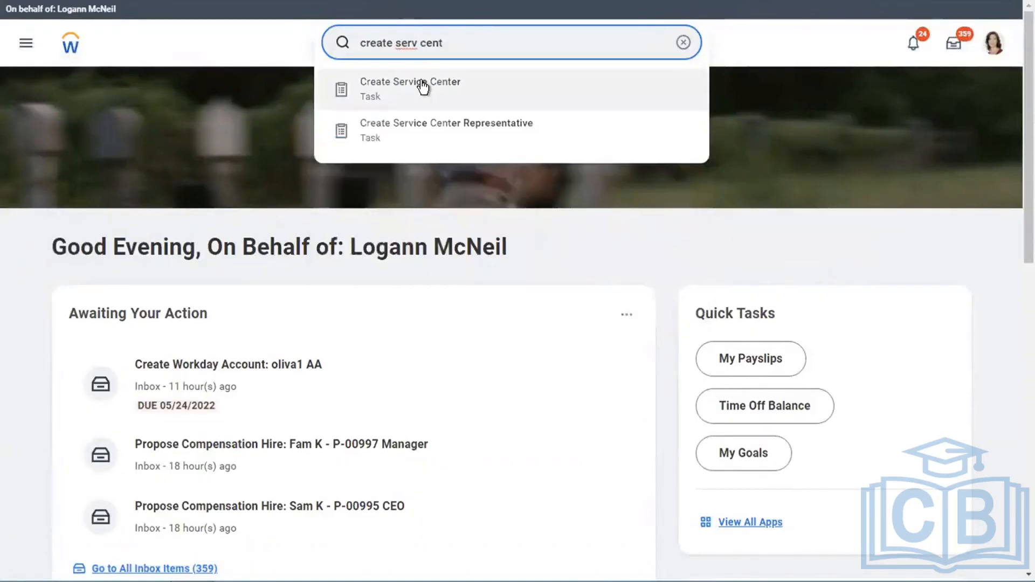
left_click(421, 82)
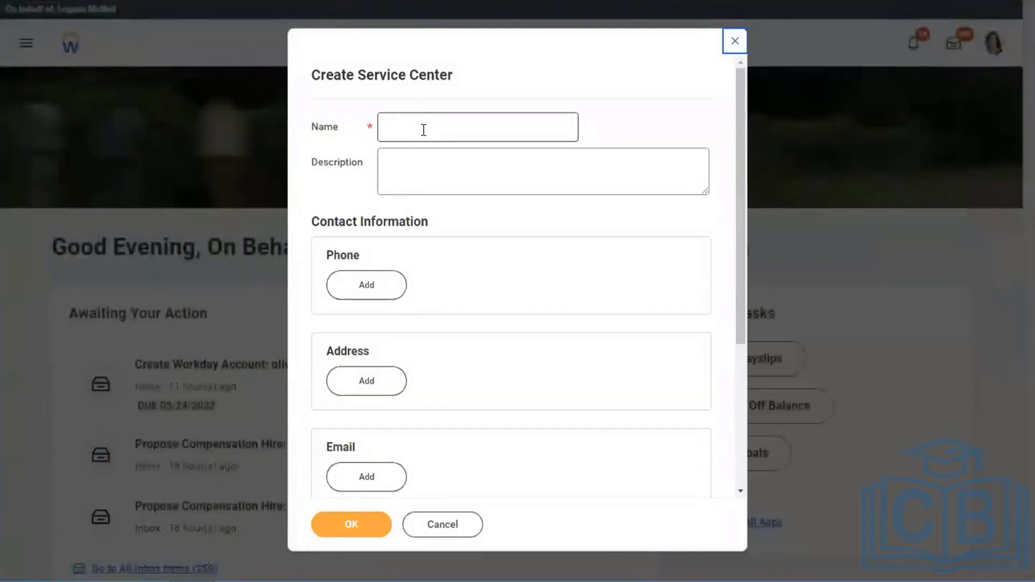
- Name the new service center "ADP Payroll Processor"
left_click(424, 130)
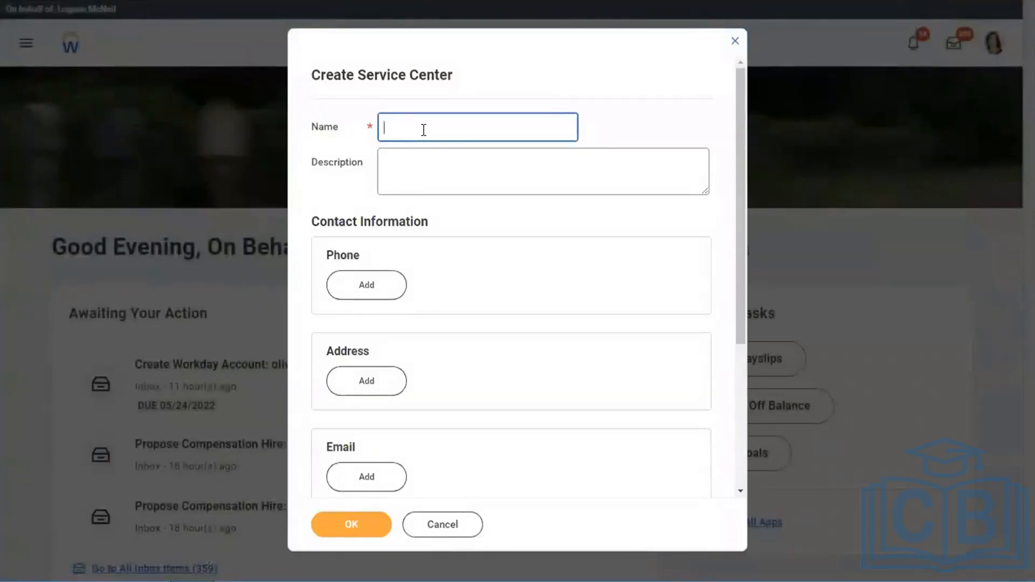
type("ADP Payroll Processor")
- Enter the description "This security group allow ADP Payroll processor to access Workday application with limited view access to employee data."
left_click(456, 172)
type("This sec")
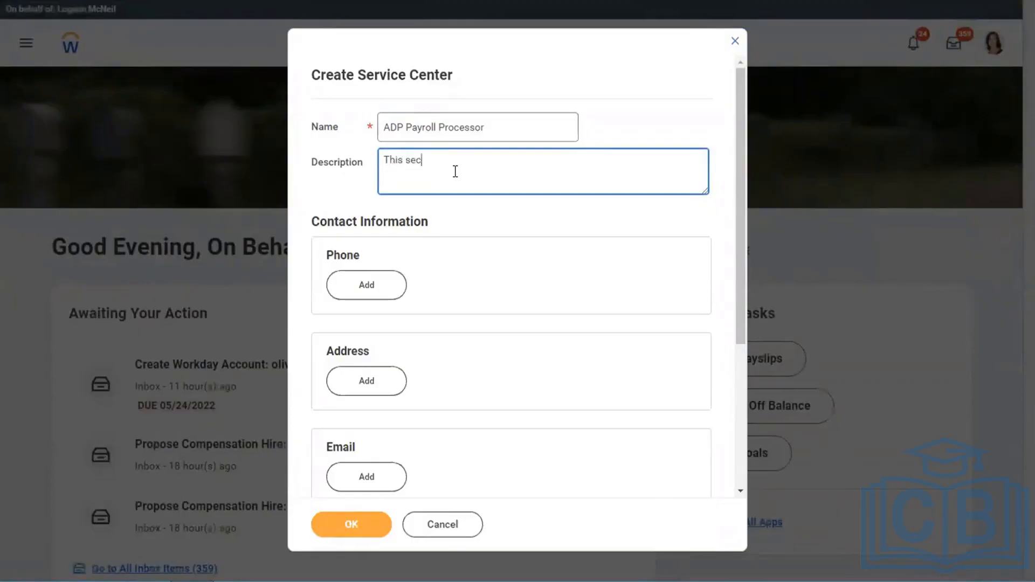
type("urity group allow ADP Payroll")
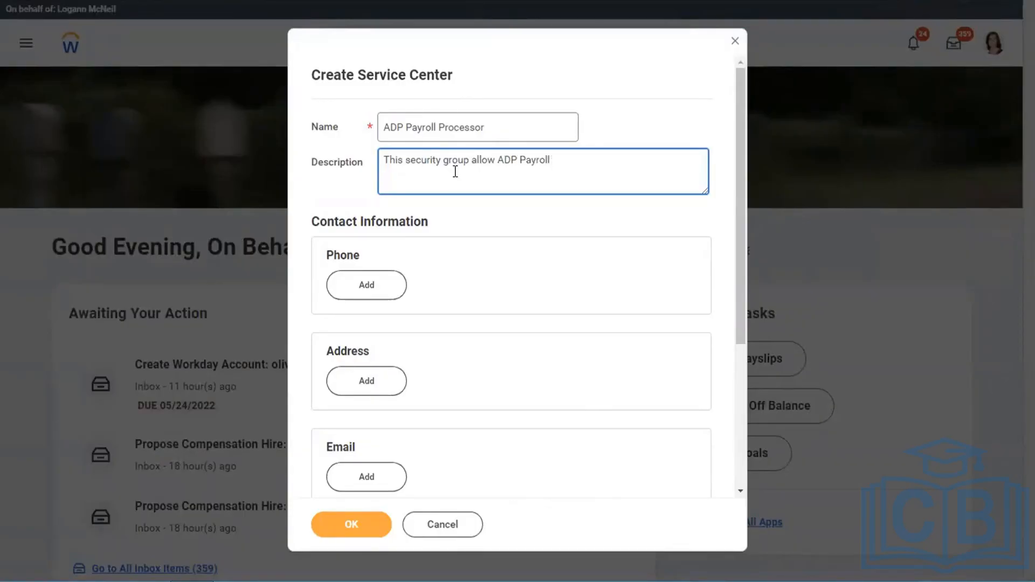
type("o")
key("BackSpace")
type("processor to access W")
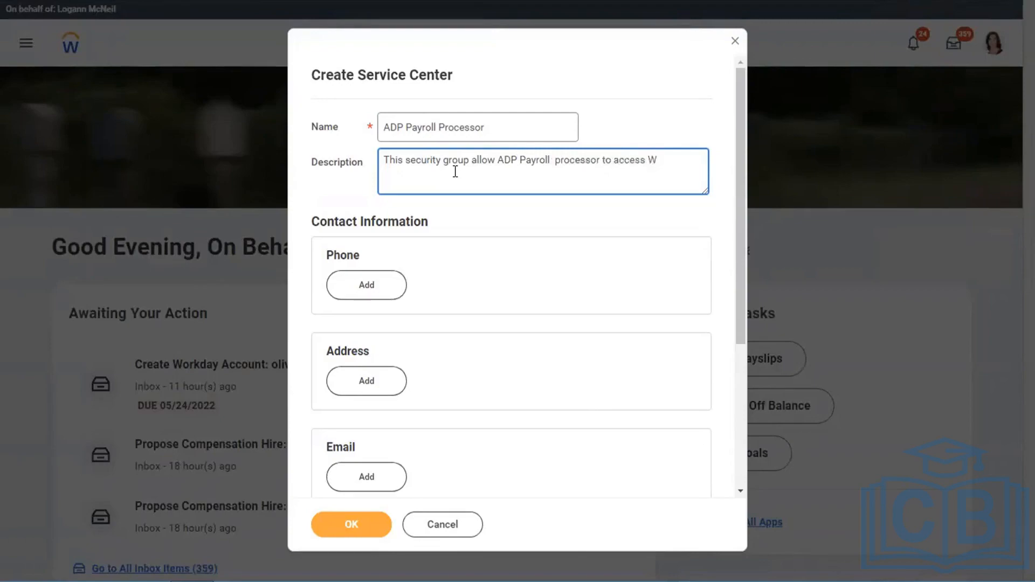
type("orkday application")
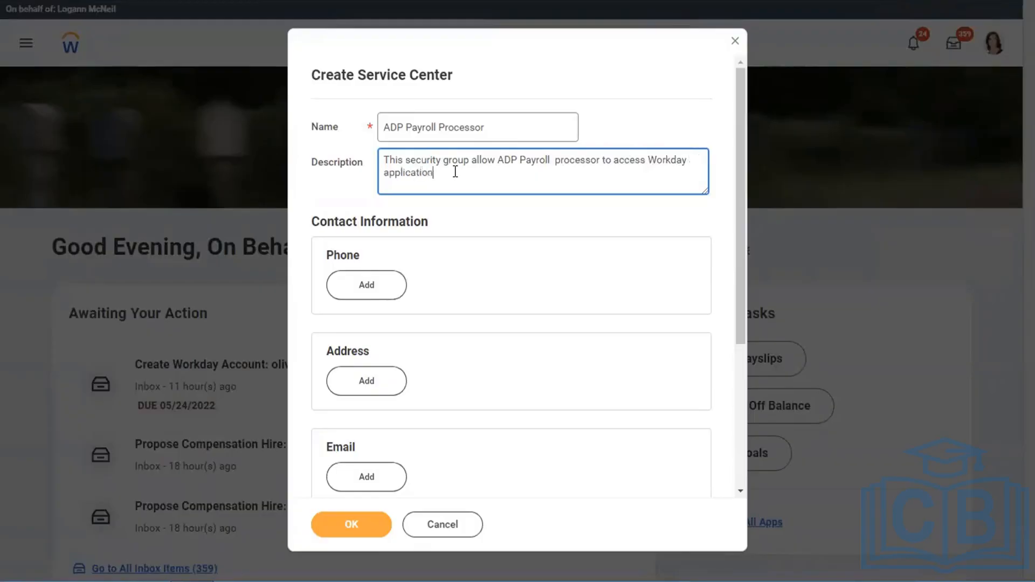
type(" with limited view access to ")
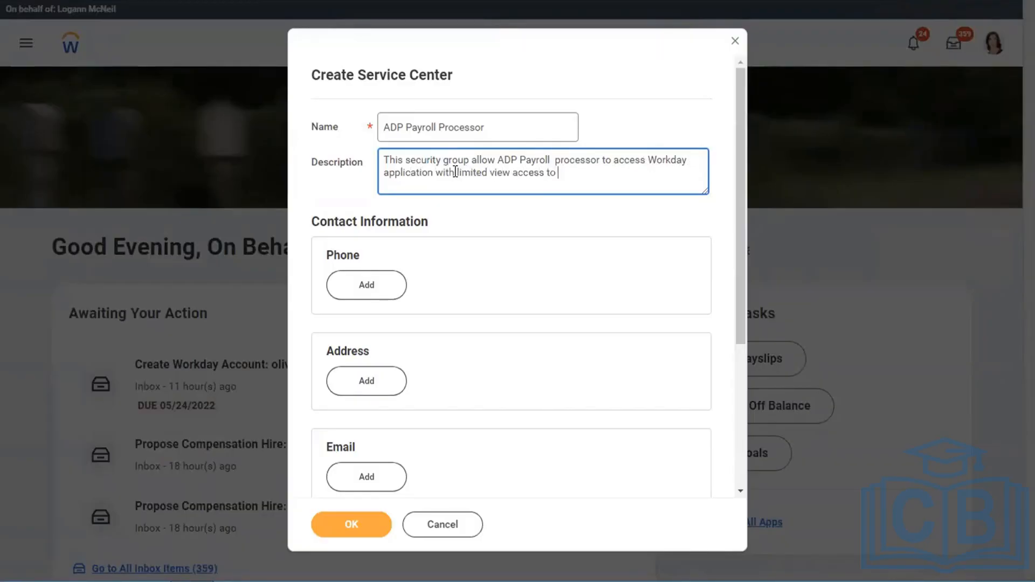
type("employee data.")
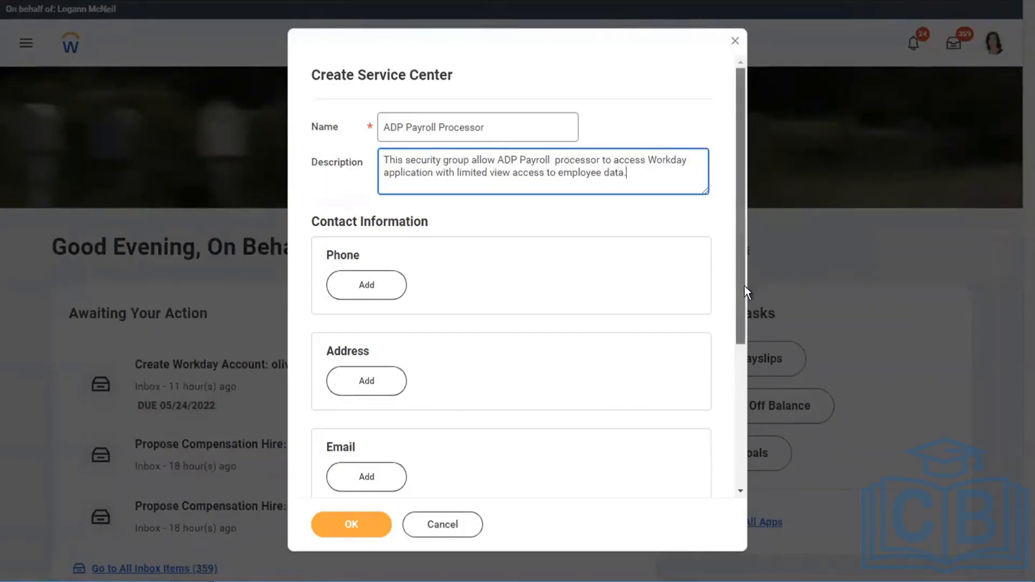
- Look over the contact information sections, leave them empty and submit the new service center
left_click_drag(744, 285, 742, 311)
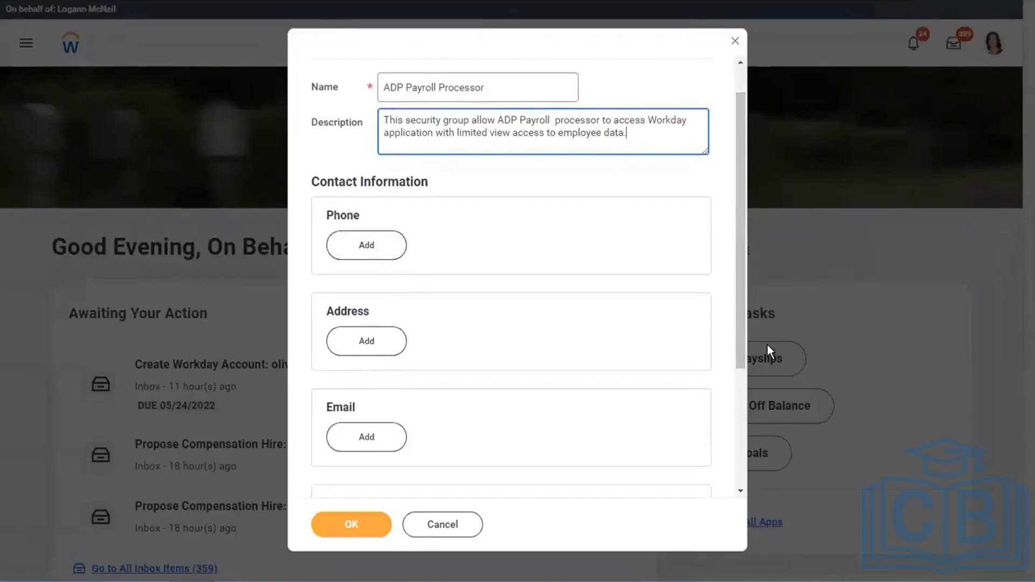
left_click_drag(736, 341, 740, 176)
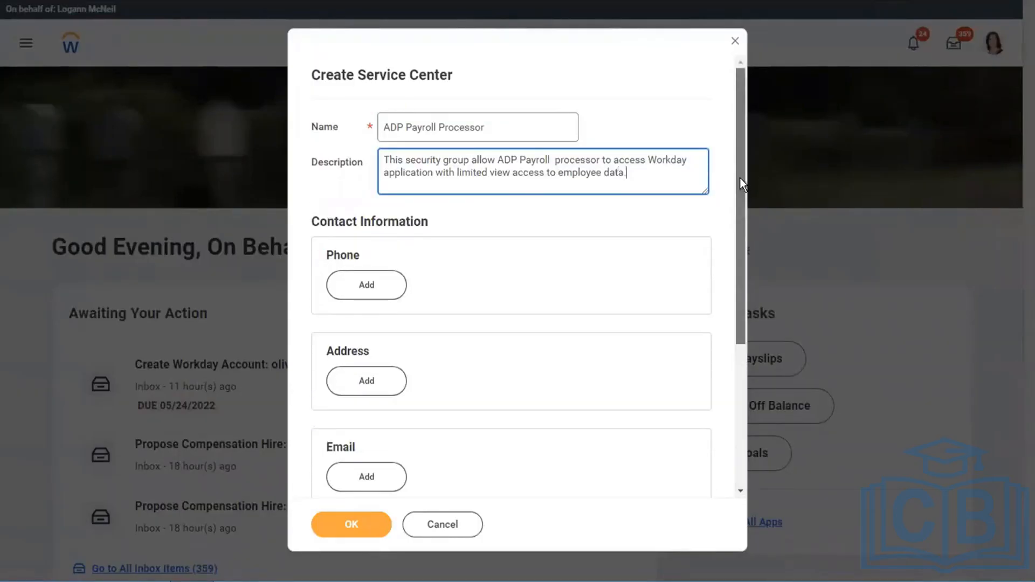
left_click(339, 528)
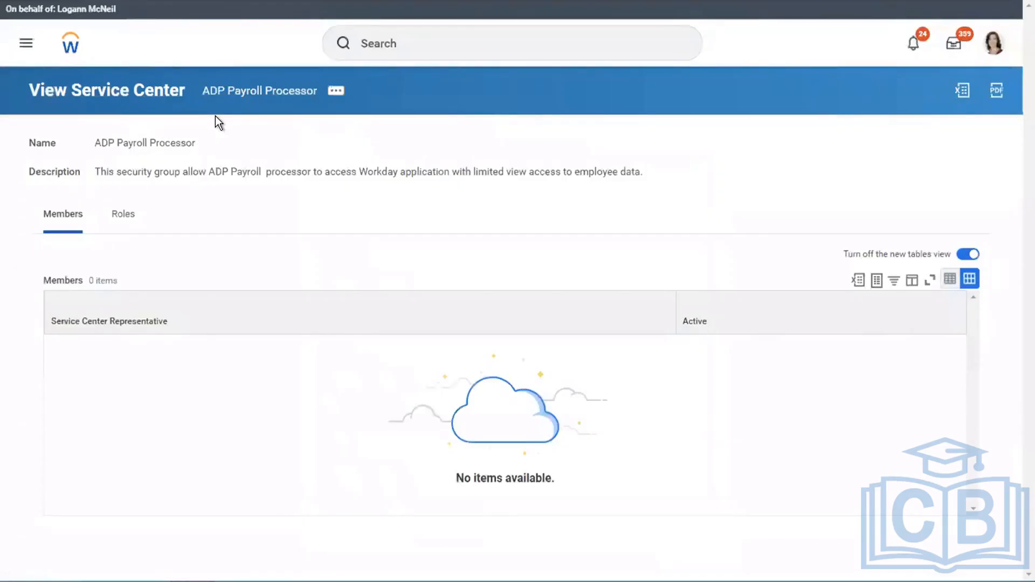
- Switch back to the Word document and select the "Create service center representative" list item
key("ctrl+Left")
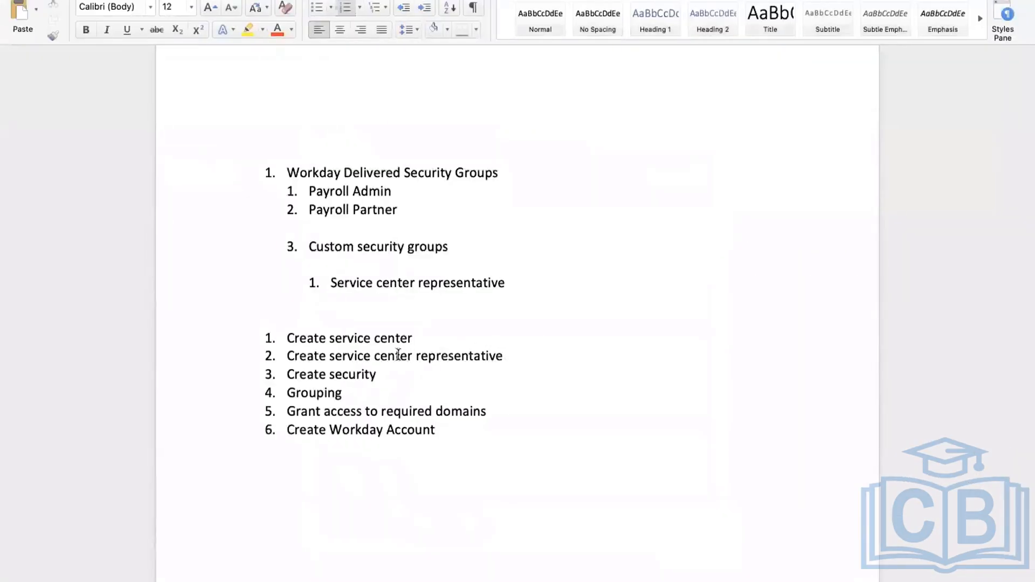
triple_click(397, 354)
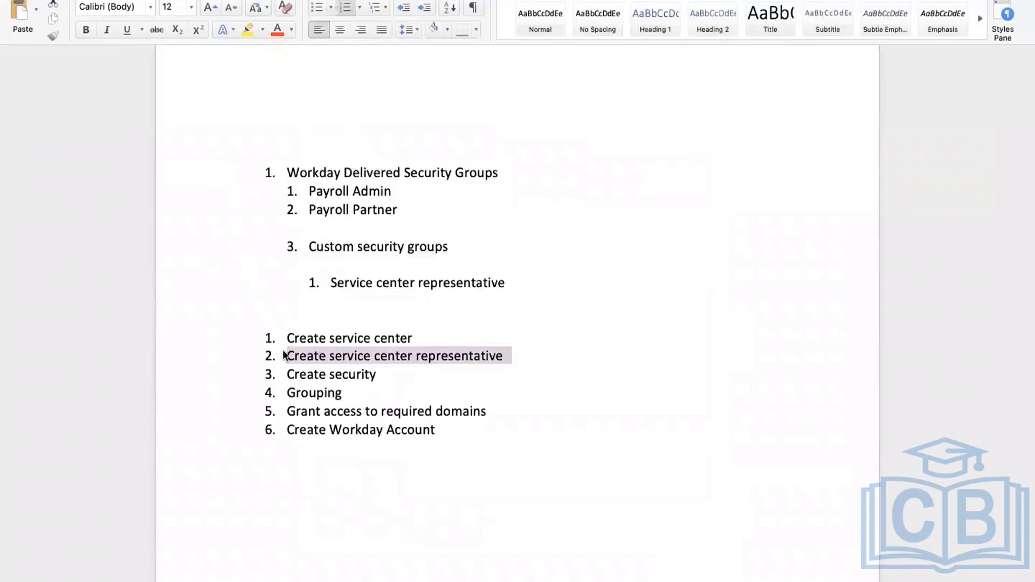
- Switch to Workday, search for "Create service center representative" without the list number, and open that task
key("ctrl+Right")
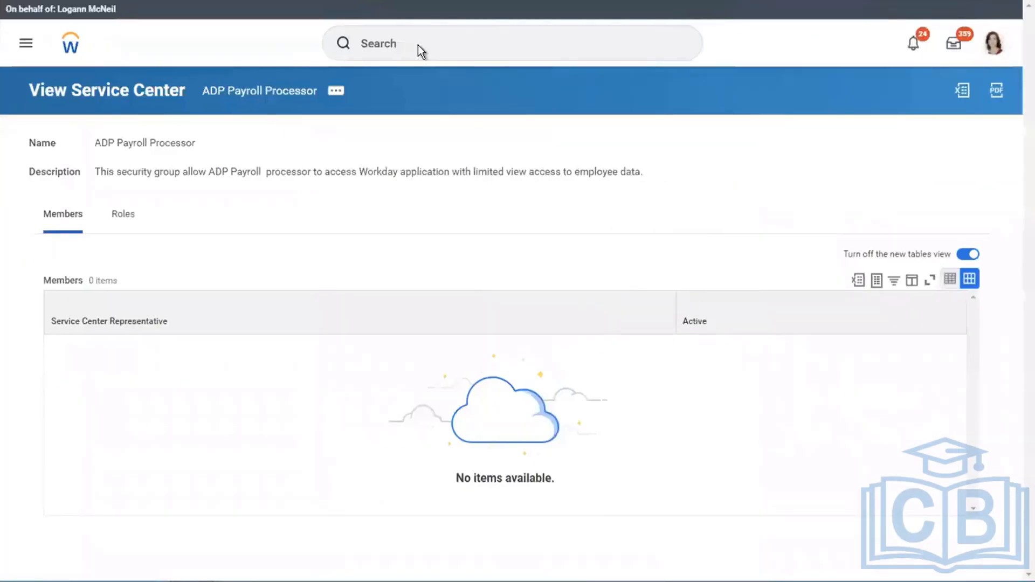
left_click(418, 44)
type("2.\tCreate service center representative")
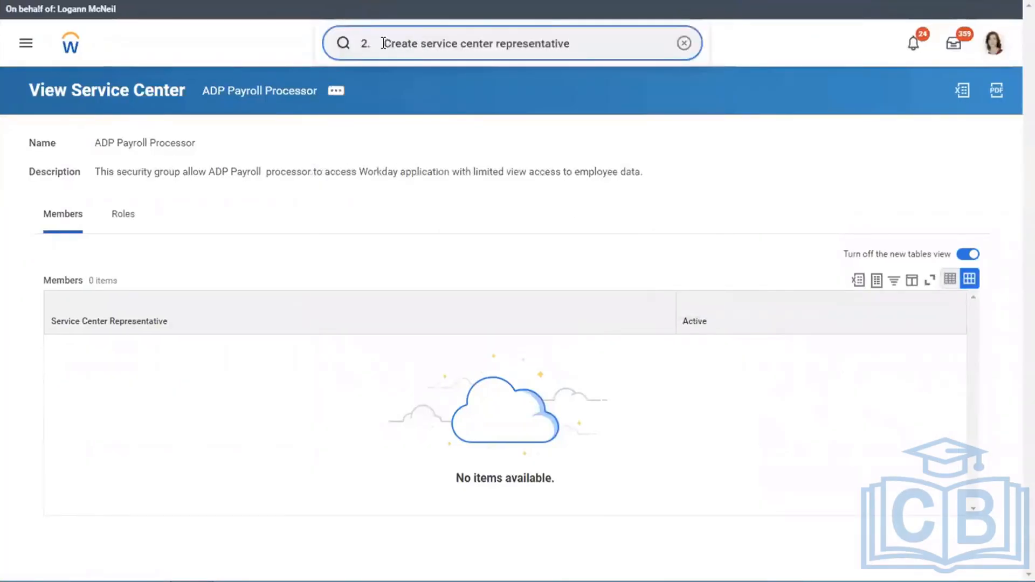
left_click_drag(384, 43, 261, 27)
key("BackSpace")
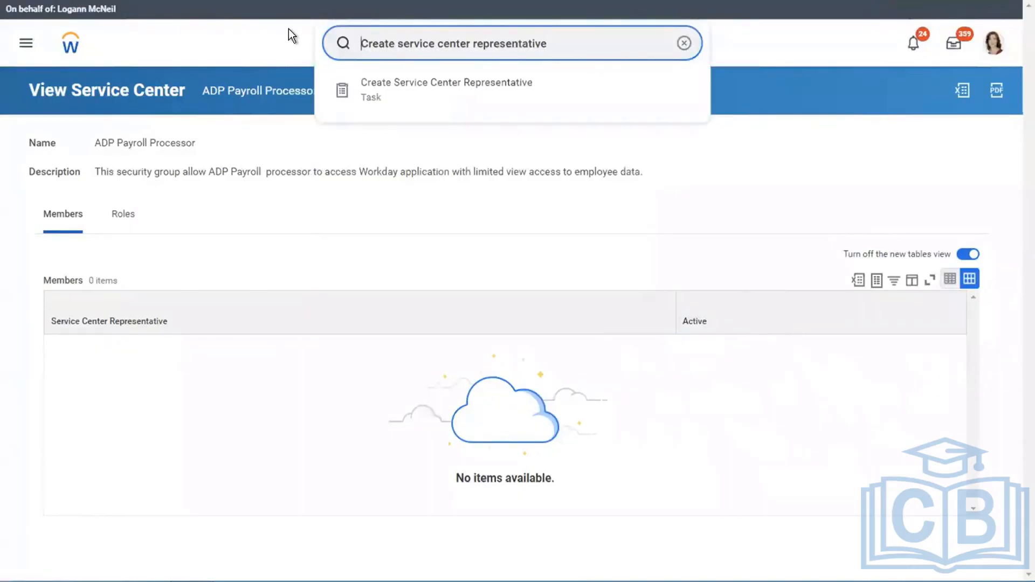
left_click(442, 96)
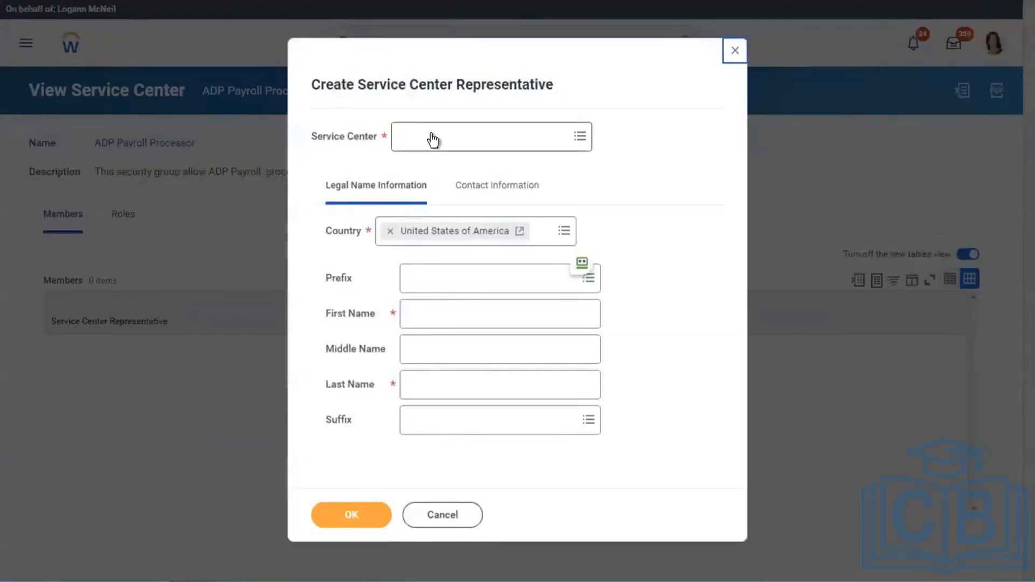
- Check the step list in the Word document, return to Workday and set the representative's service center to ADP Payroll Processor
key("ctrl+Left")
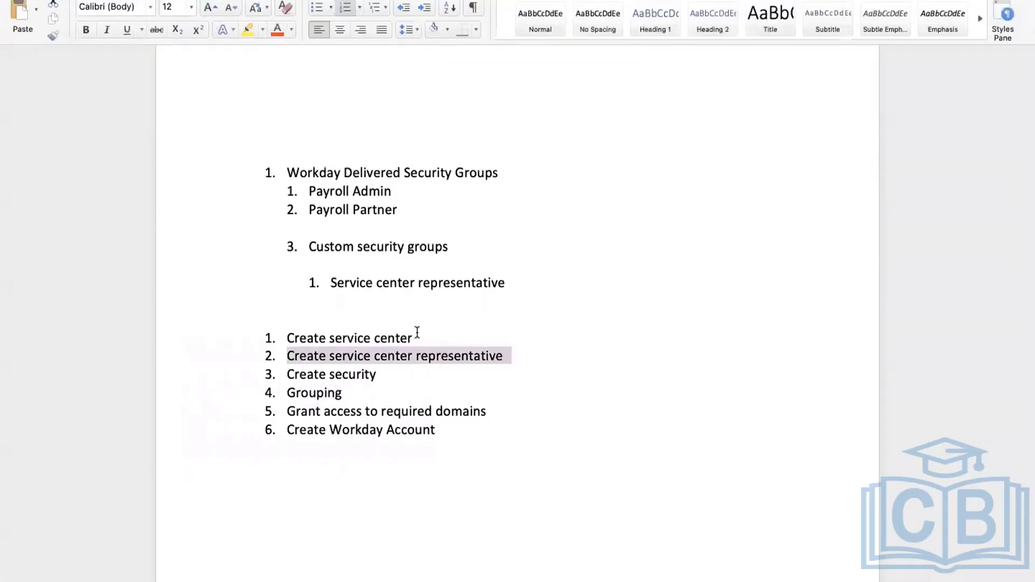
left_click(415, 337)
left_click(251, 319)
key("ctrl+Right")
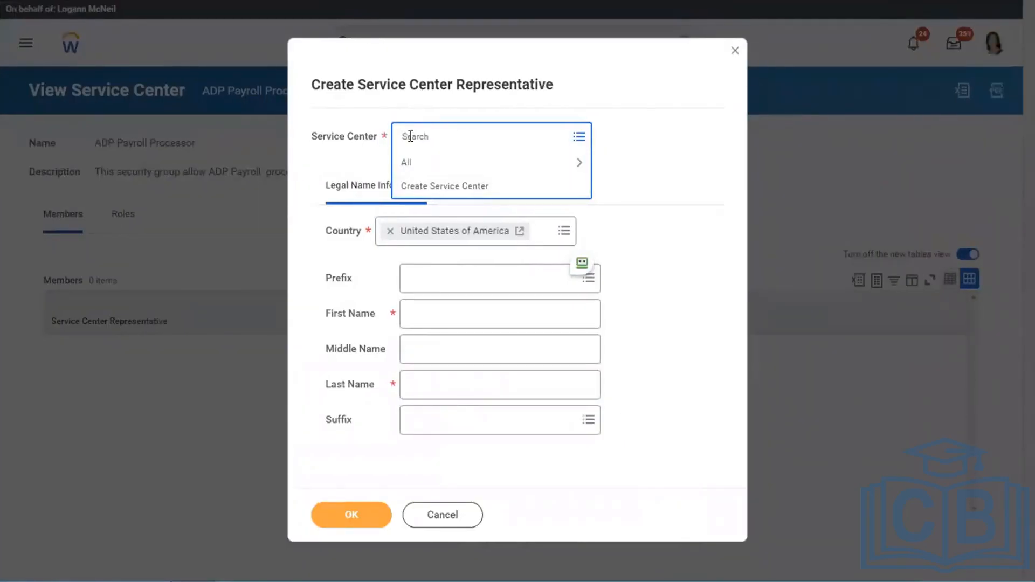
type("adp")
key("Return")
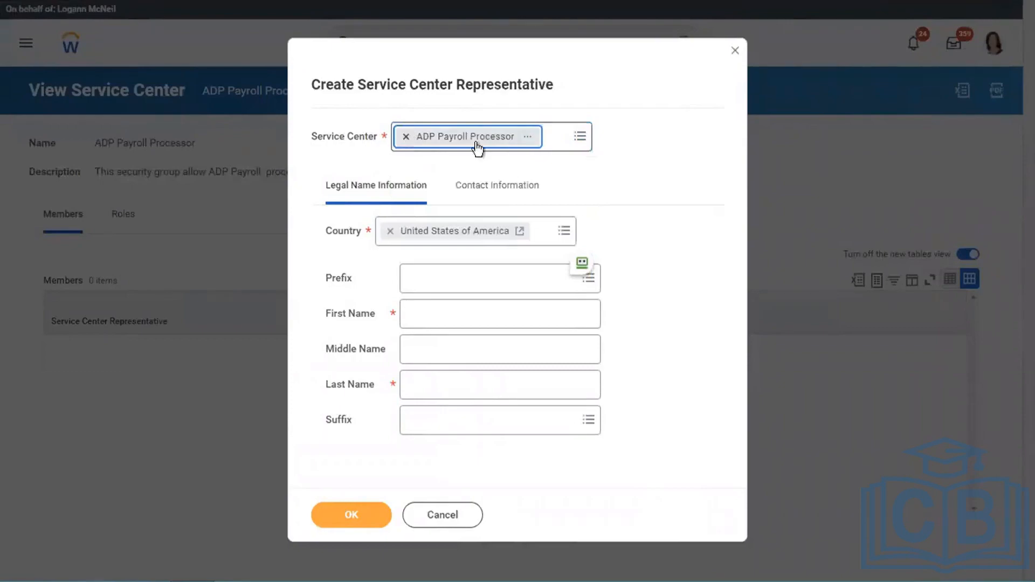
- Enter "ADP" as the representative's first name and "Payroll Processor" as the last name
left_click(437, 308)
type("A")
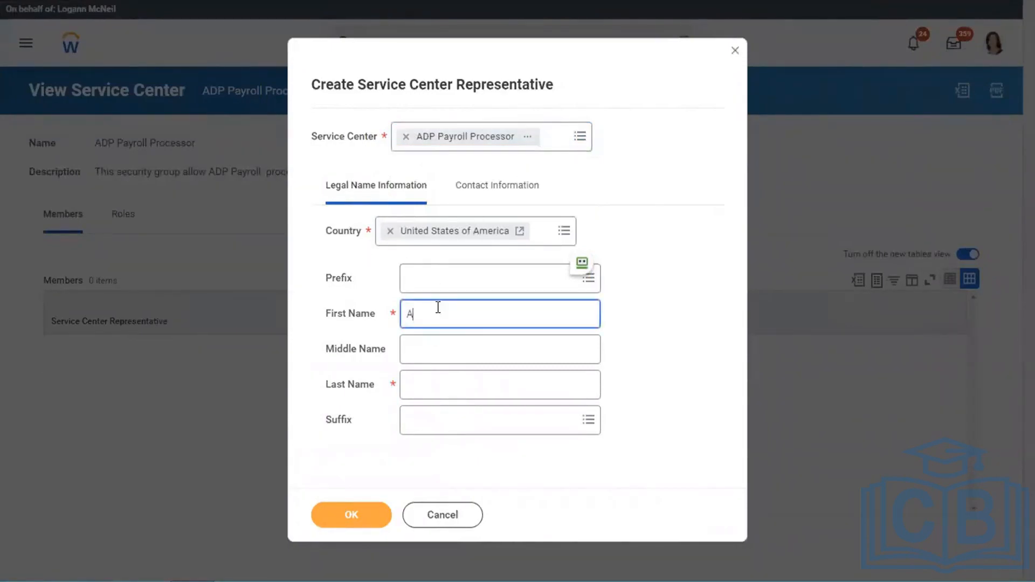
type("DP")
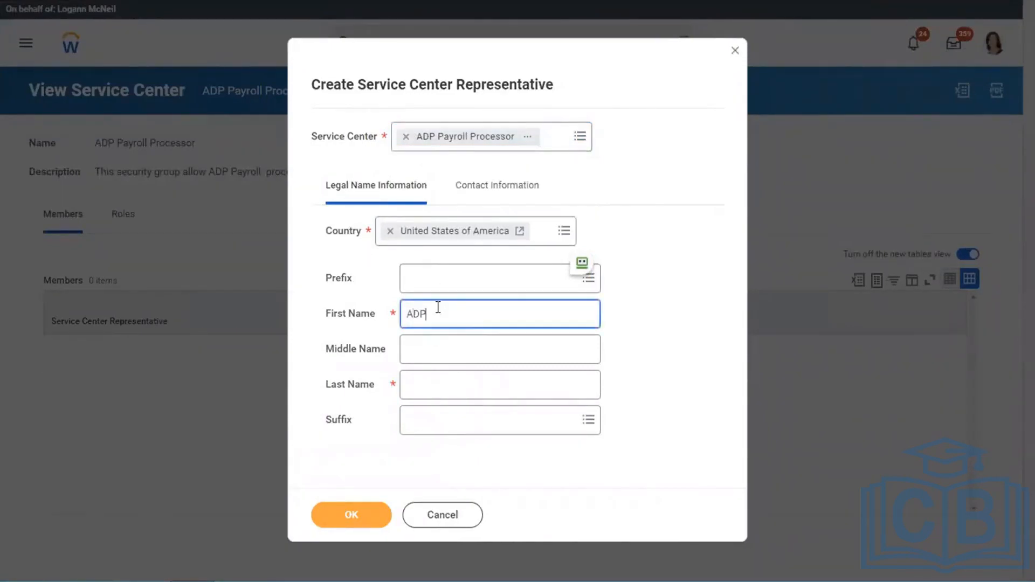
left_click(431, 385)
type("Pay")
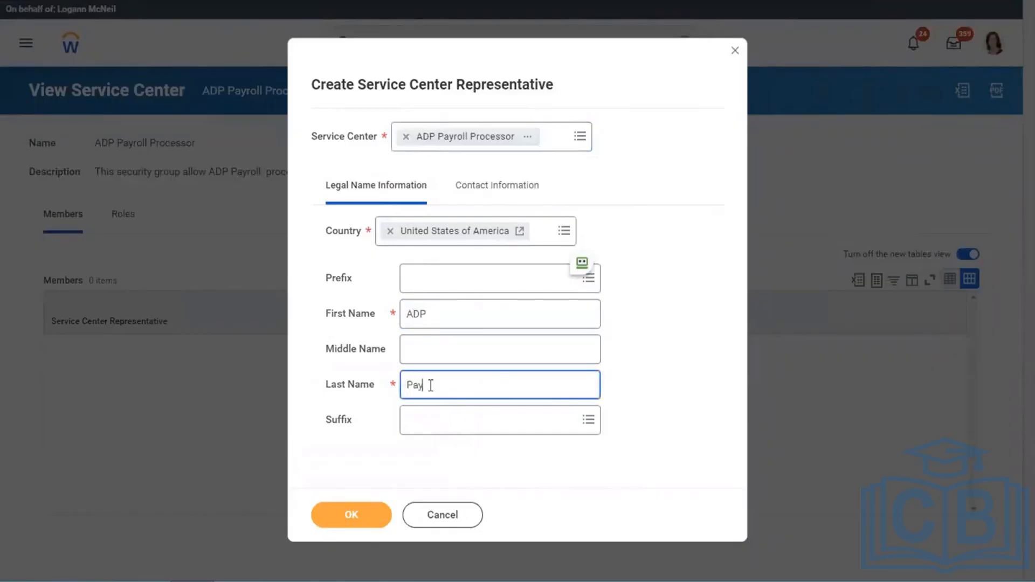
type("roll Processor")
- Look over the representative's contact information, leave it empty and submit the new service center representative
left_click(742, 345)
left_click(465, 184)
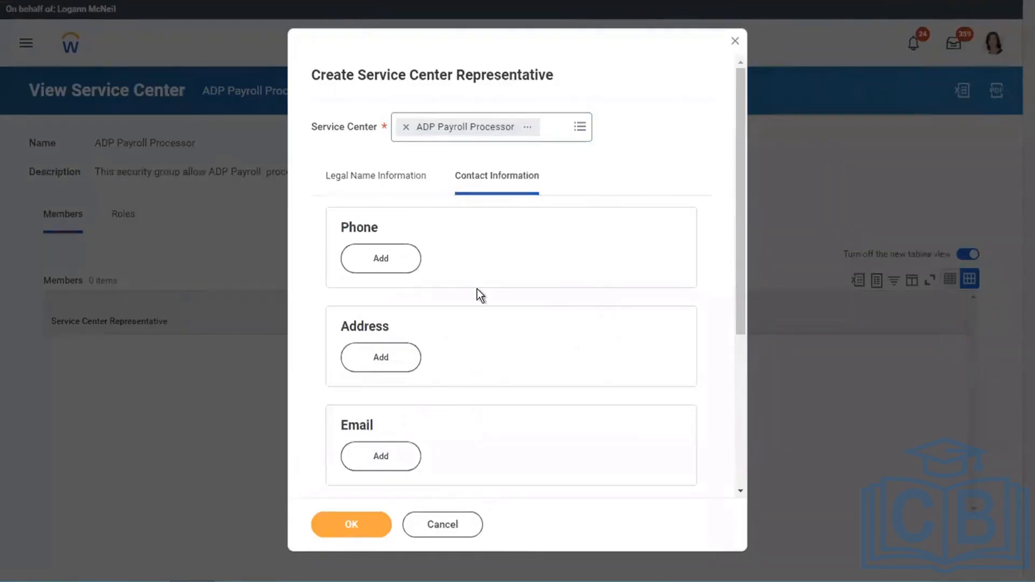
left_click(348, 522)
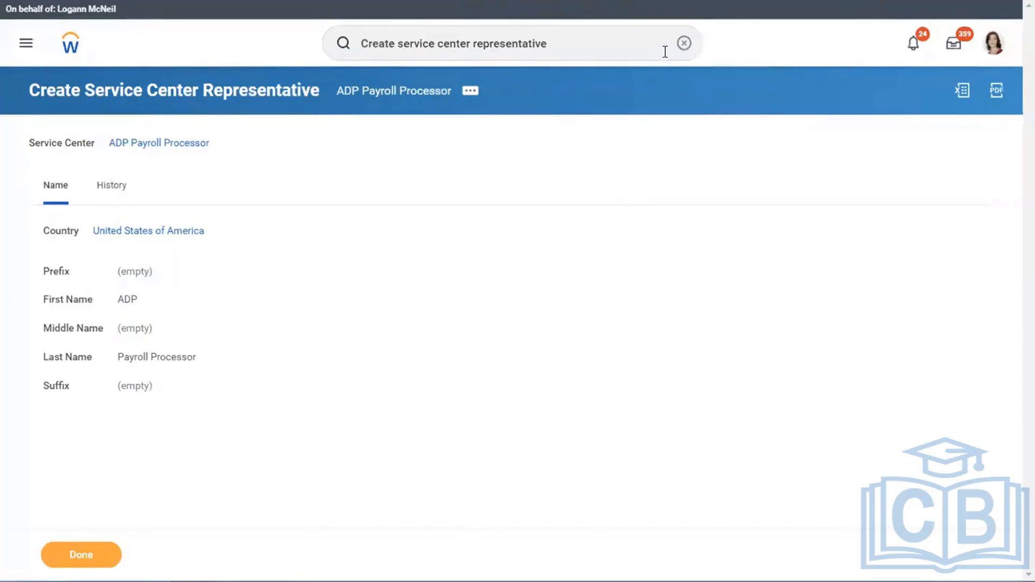
- Search for "create sec group" and open the Create Security Group task
left_click(684, 43)
left_click(543, 44)
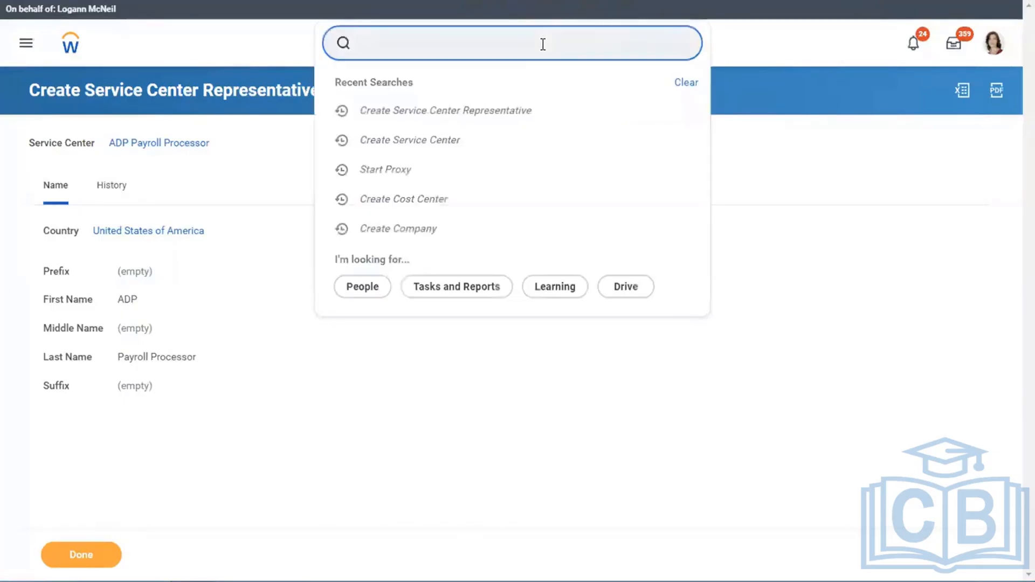
type("c")
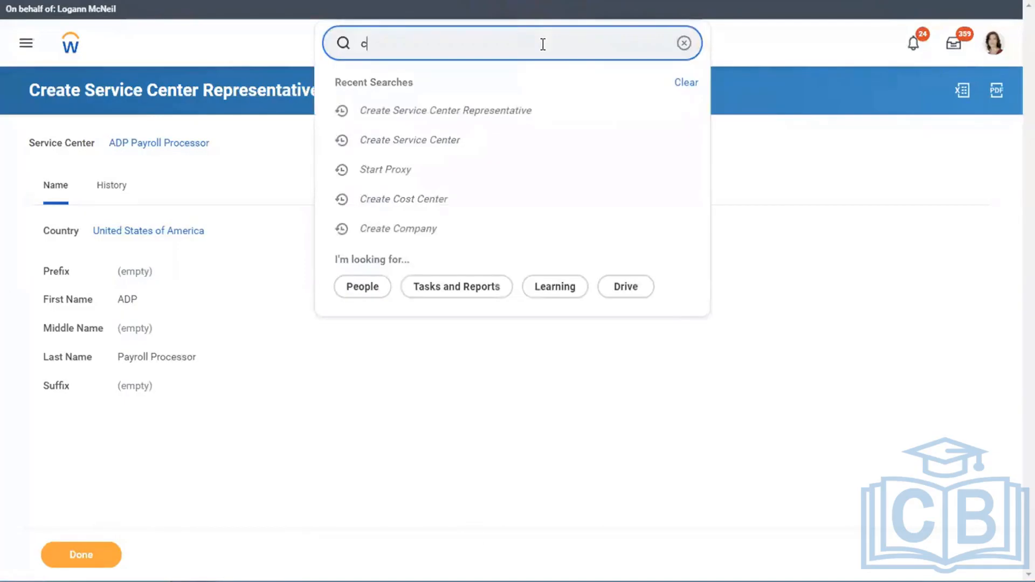
type("reate sec group")
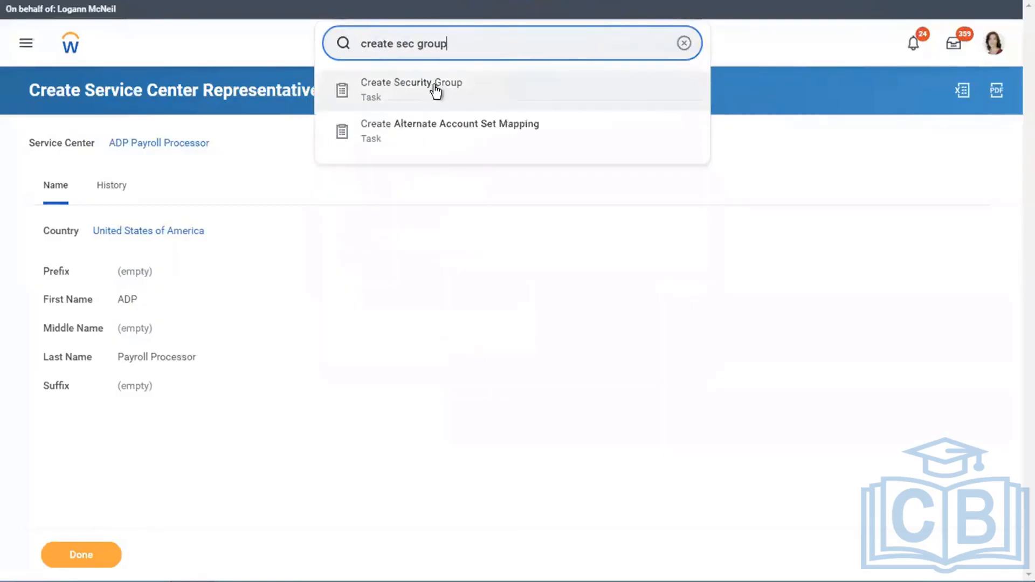
left_click(435, 92)
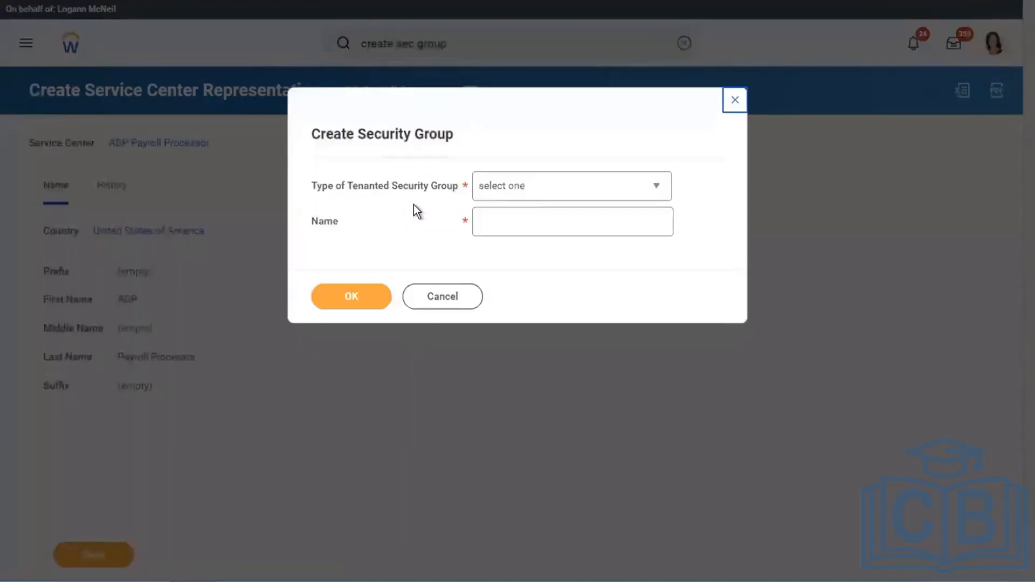
- Set the type of tenanted security group to Service Center Security Group (Unconstrained)
left_click(537, 193)
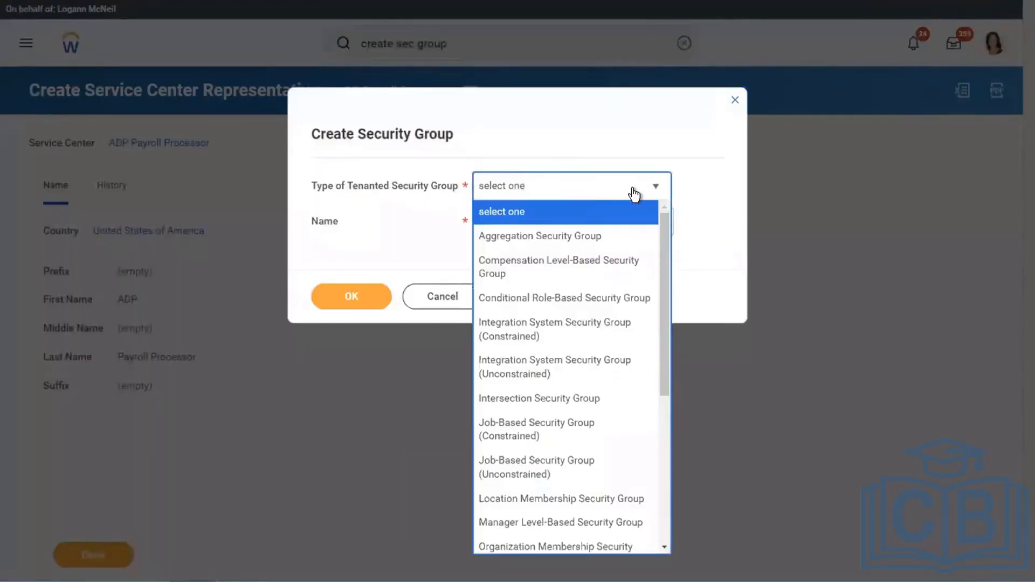
left_click_drag(661, 235, 660, 388)
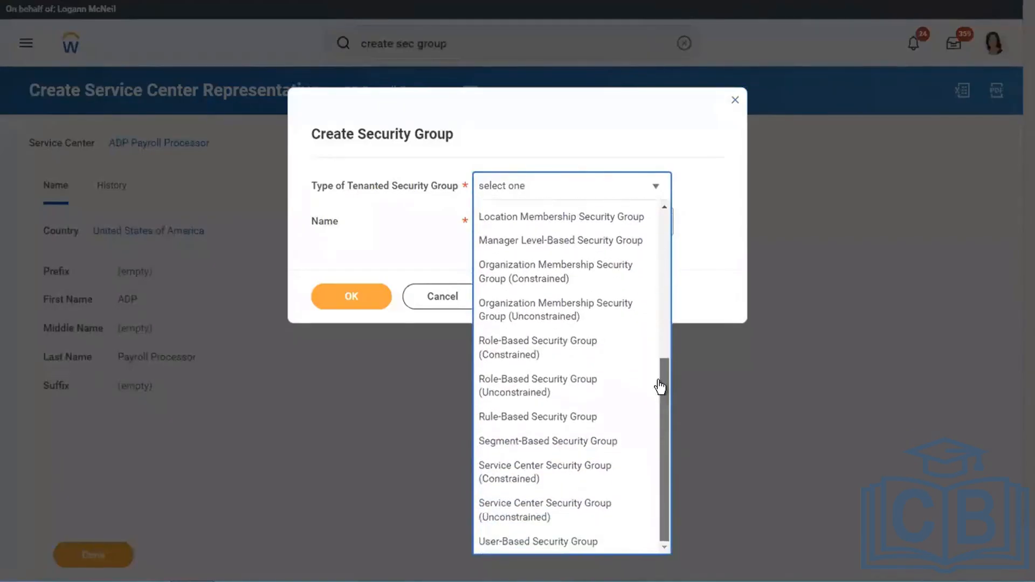
left_click(508, 515)
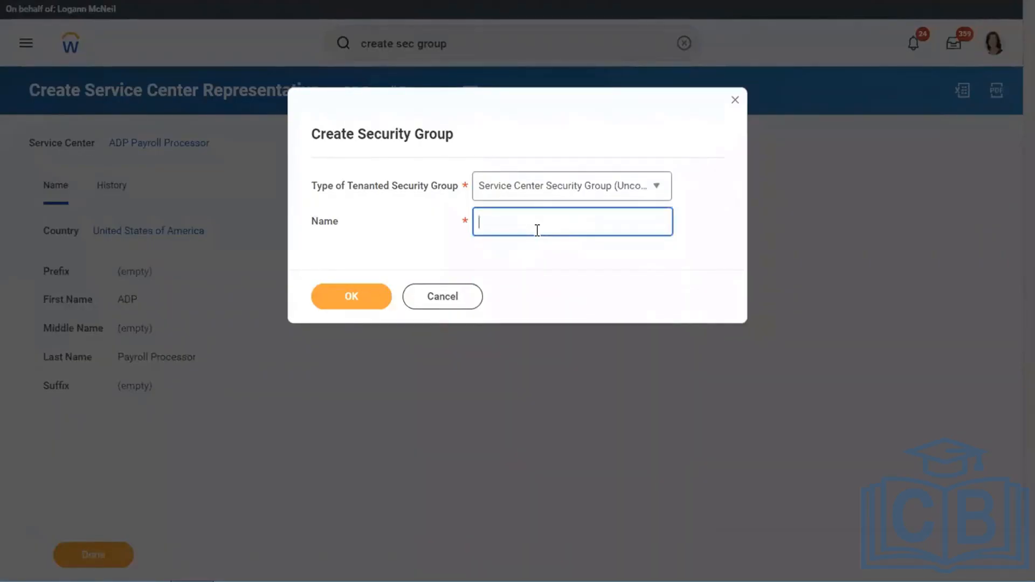
- Name the security group "ADP payroll Vendor Access" and confirm its creation
type("ADP payroll Vendor Access")
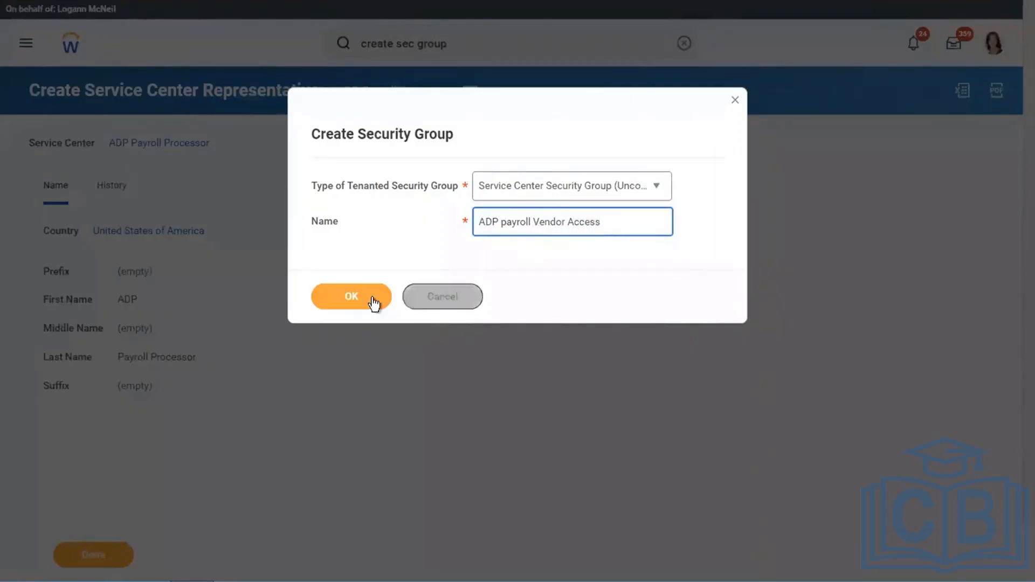
left_click(359, 300)
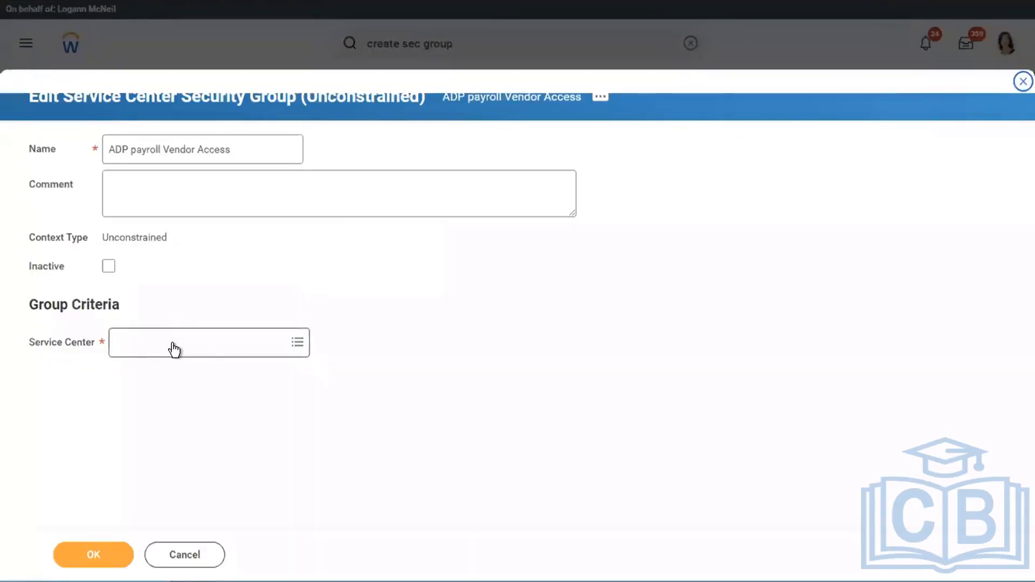
- Set the group criteria's service center to ADP Payroll Processor and submit the security group
left_click(173, 350)
type("adp")
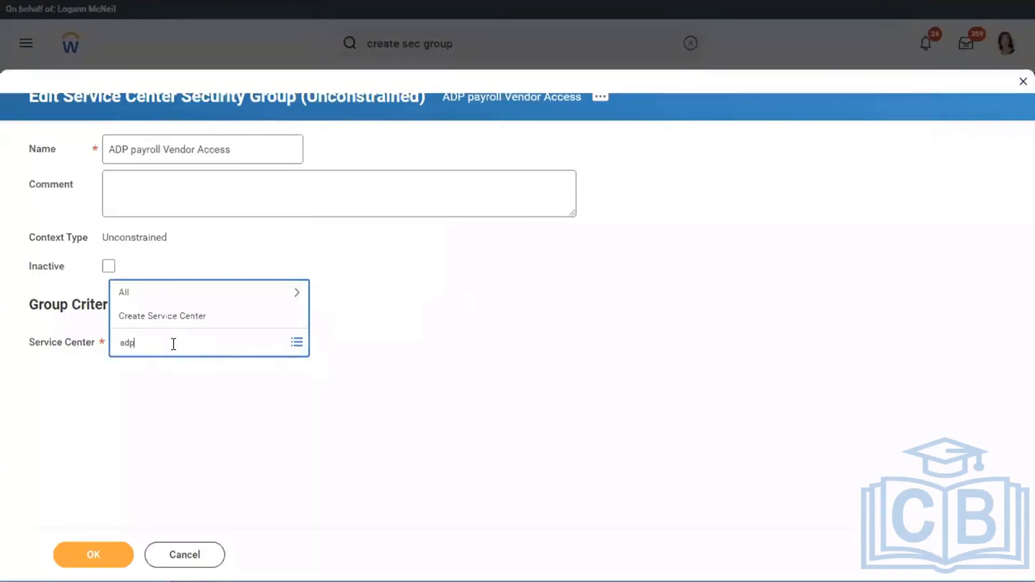
key("Return")
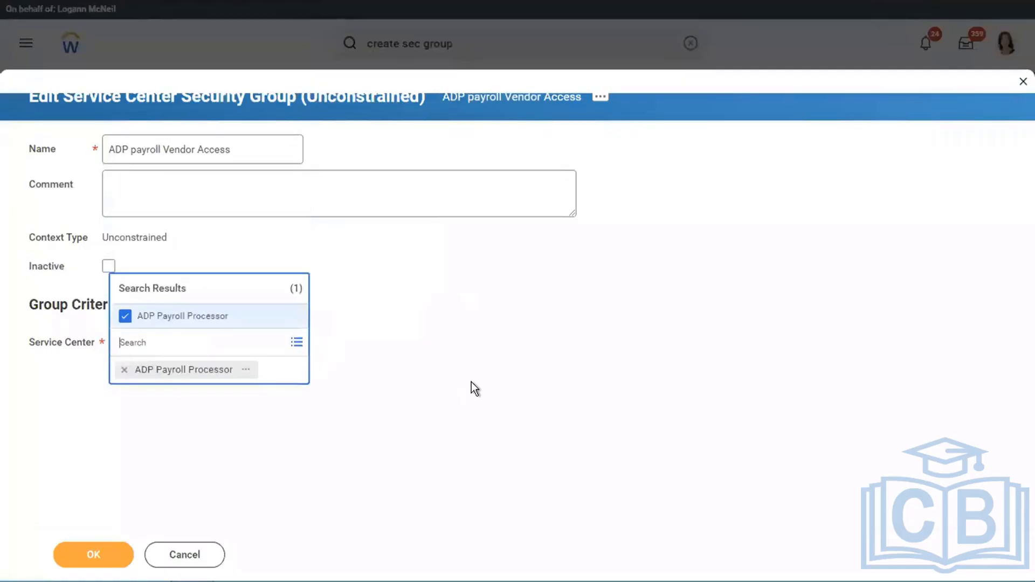
left_click(472, 381)
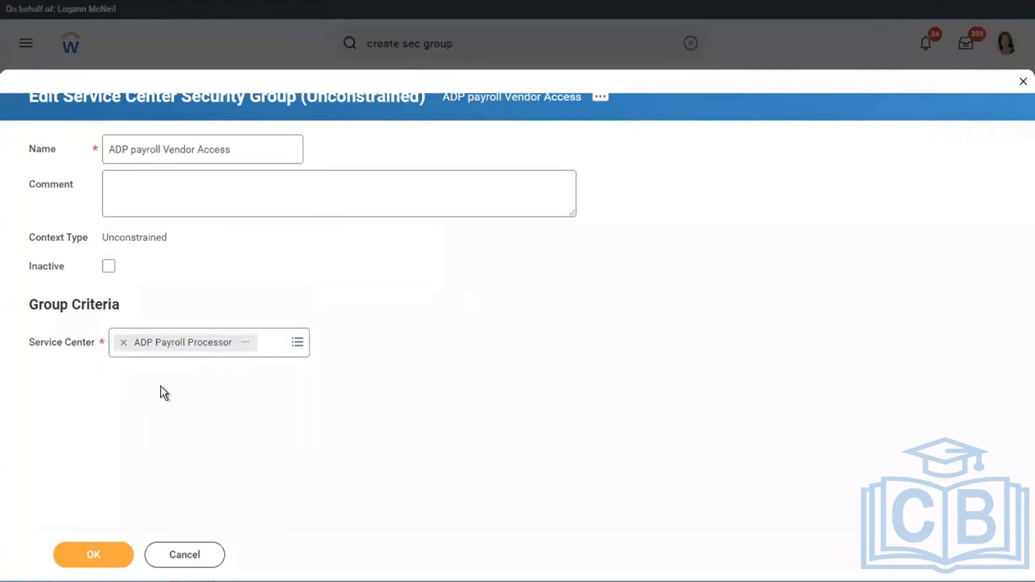
left_click(79, 565)
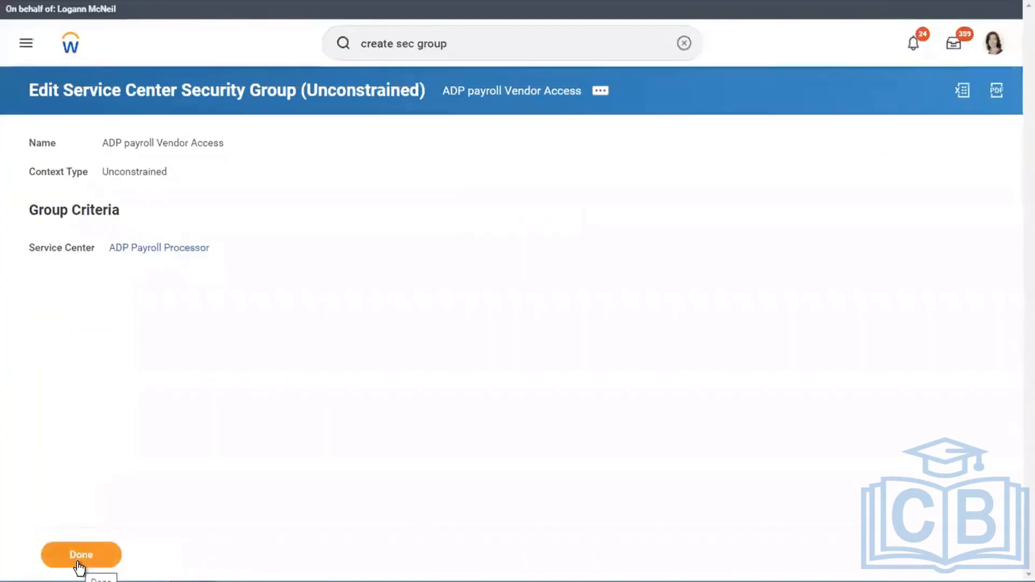
- Review the first three list items in the Word document against the new security group in Workday
key("ctrl+Left")
left_click(381, 383)
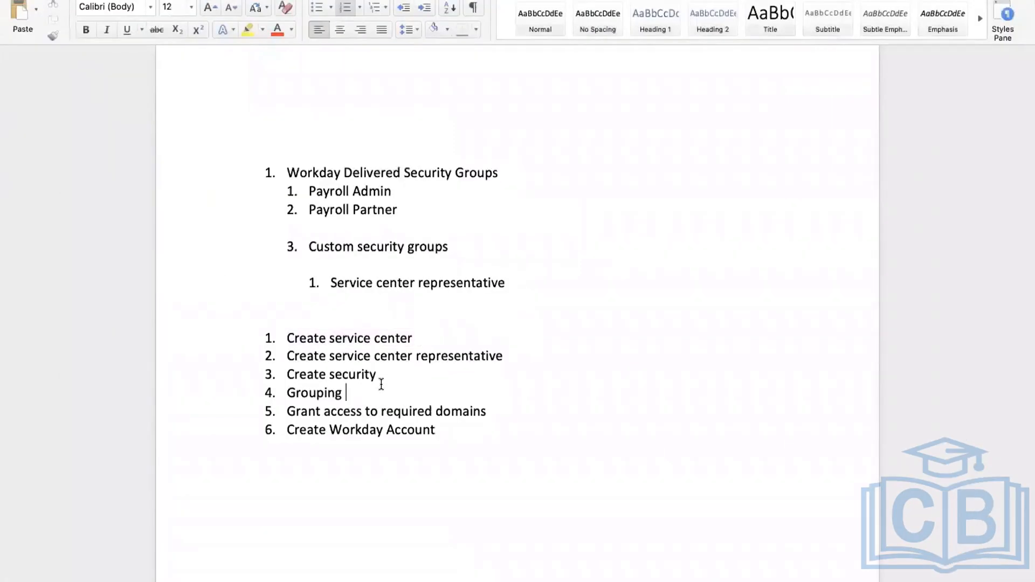
left_click_drag(381, 377, 286, 331)
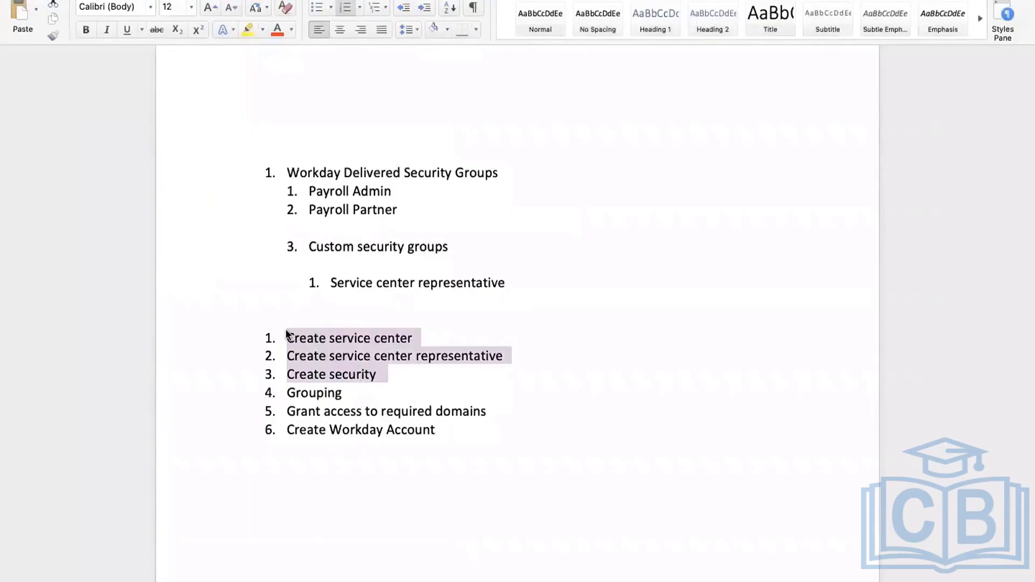
left_click(341, 393)
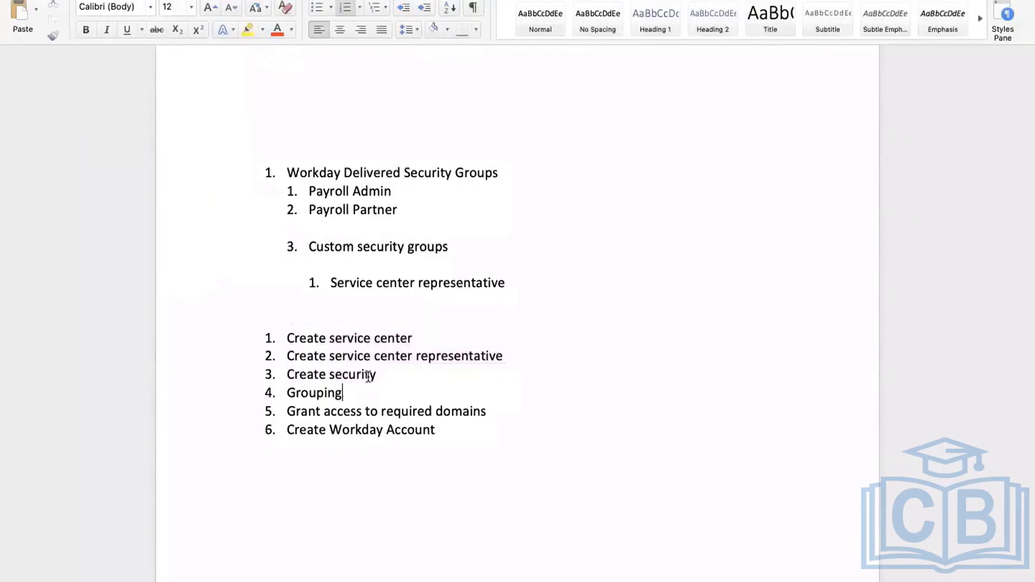
left_click_drag(293, 375, 372, 375)
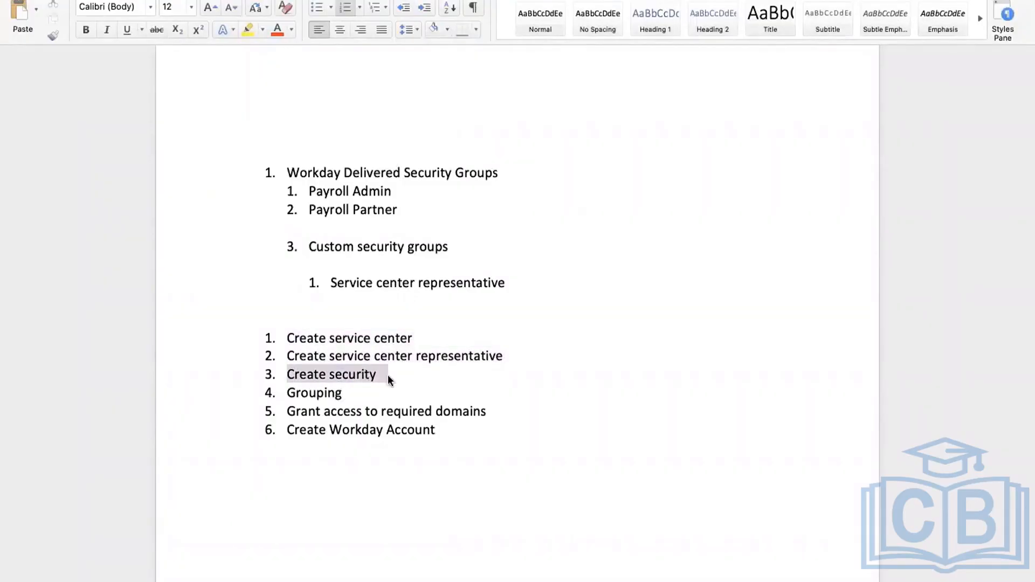
left_click_drag(281, 339, 421, 340)
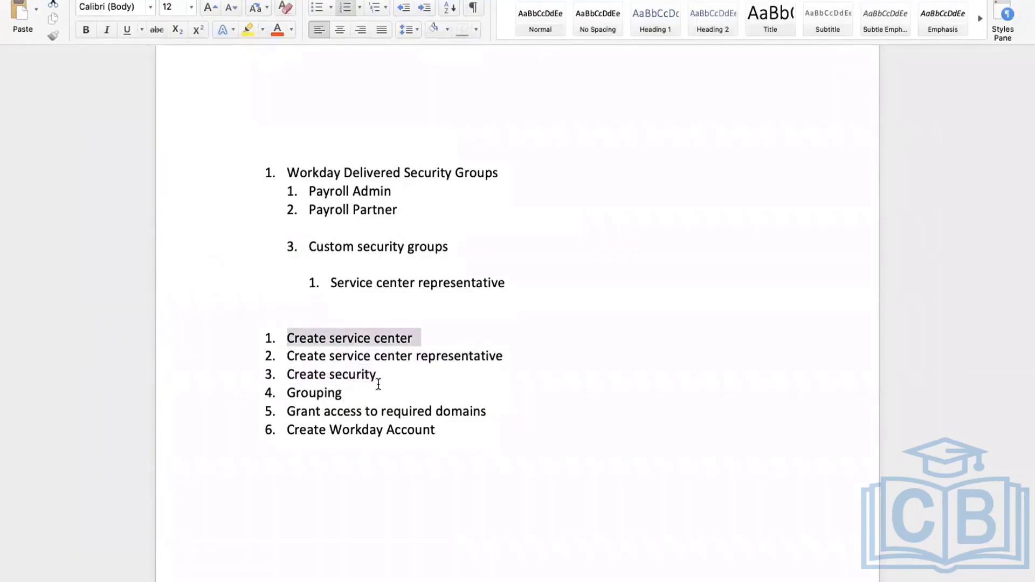
key("ctrl+Right")
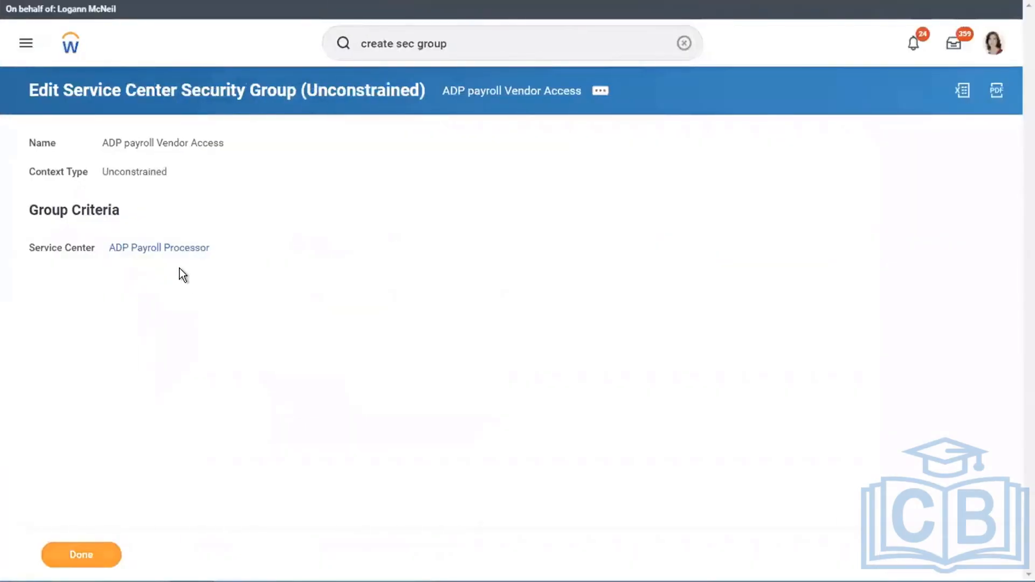
key("ctrl+Left")
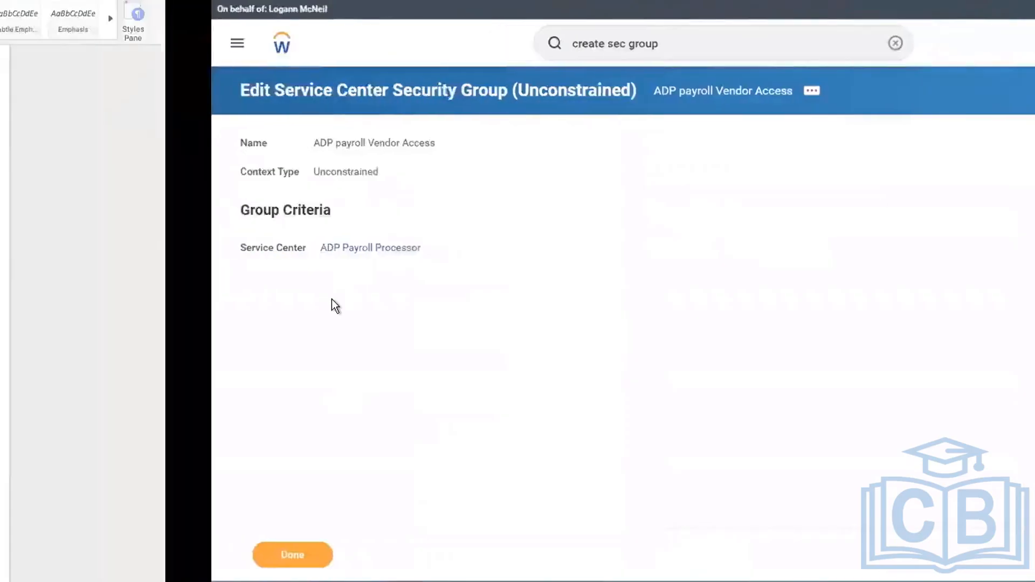
left_click(486, 357)
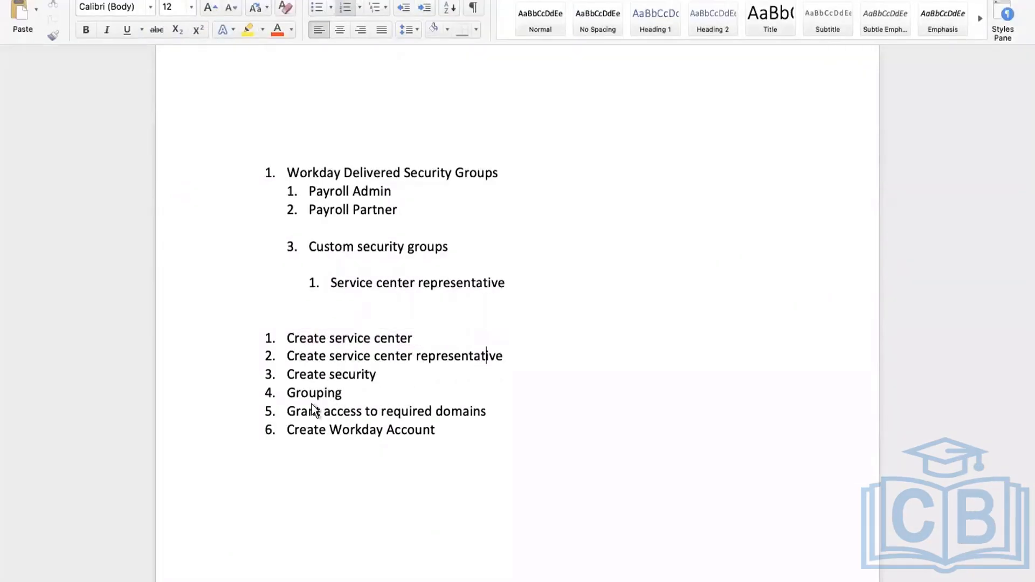
- Switch back to Workday and open the view page of the ADP payroll Vendor Access security group
key("ctrl+Right")
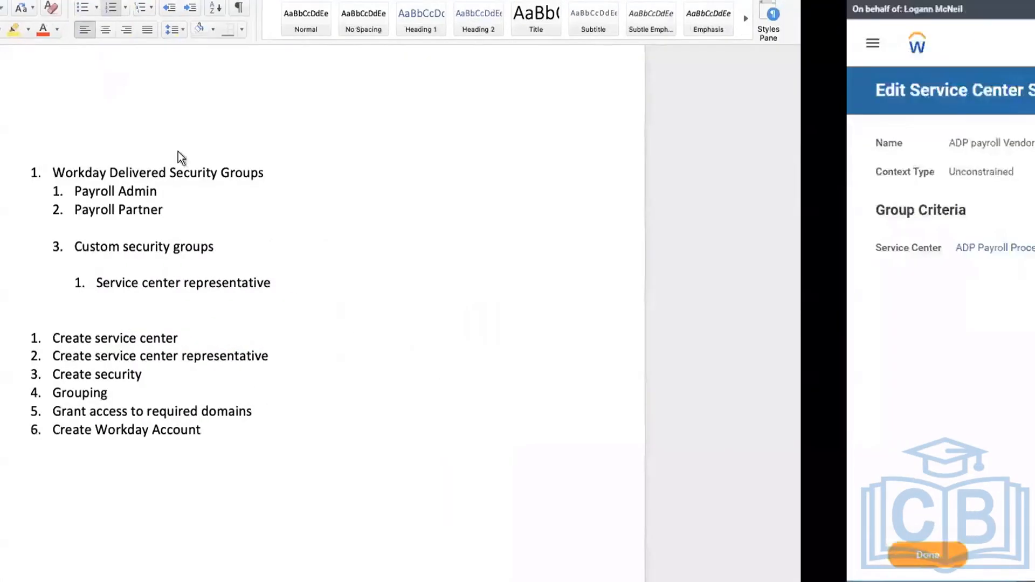
left_click(527, 98)
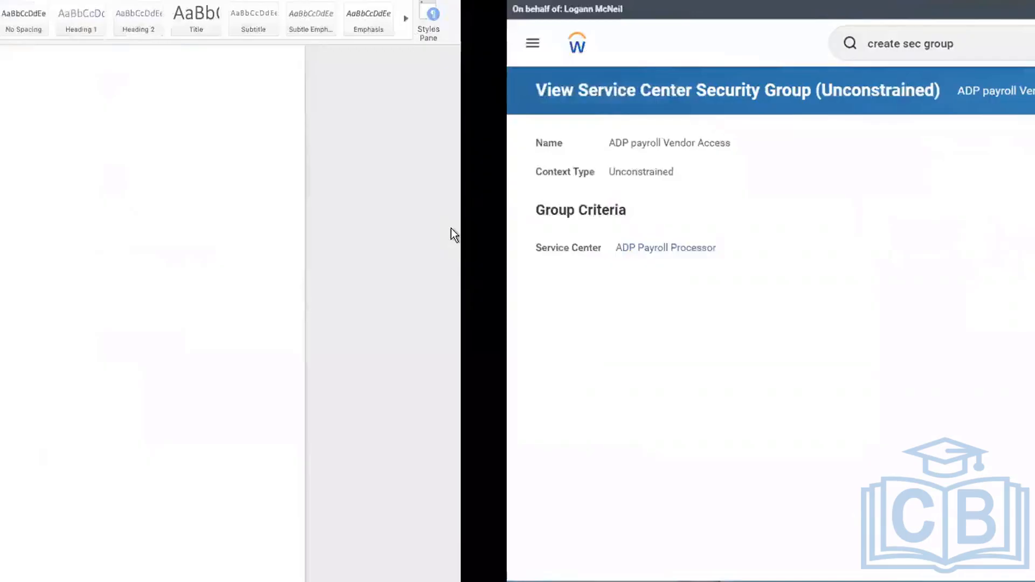
- Start a new numbered list below the Word outline with "View compensation data" and "View only benefits data"
key("Return")
key("Return")
key("Return")
key("Return")
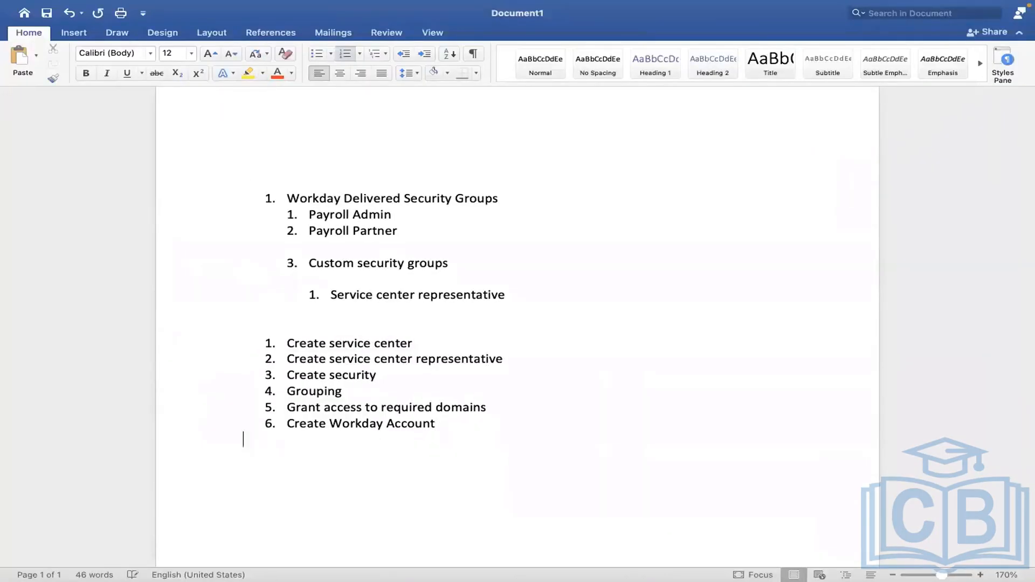
type("1. View compensatio")
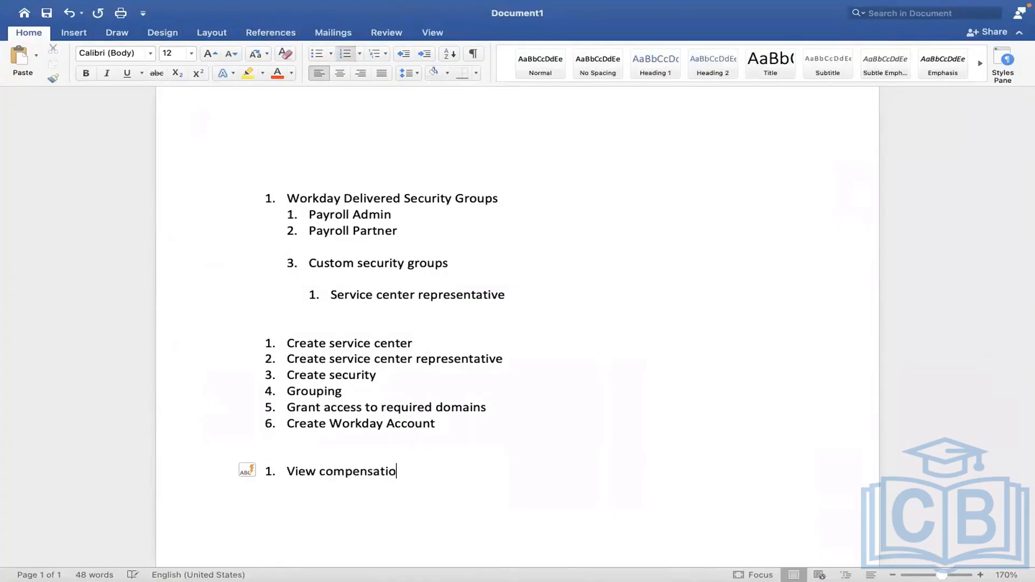
type("n data")
key("Return")
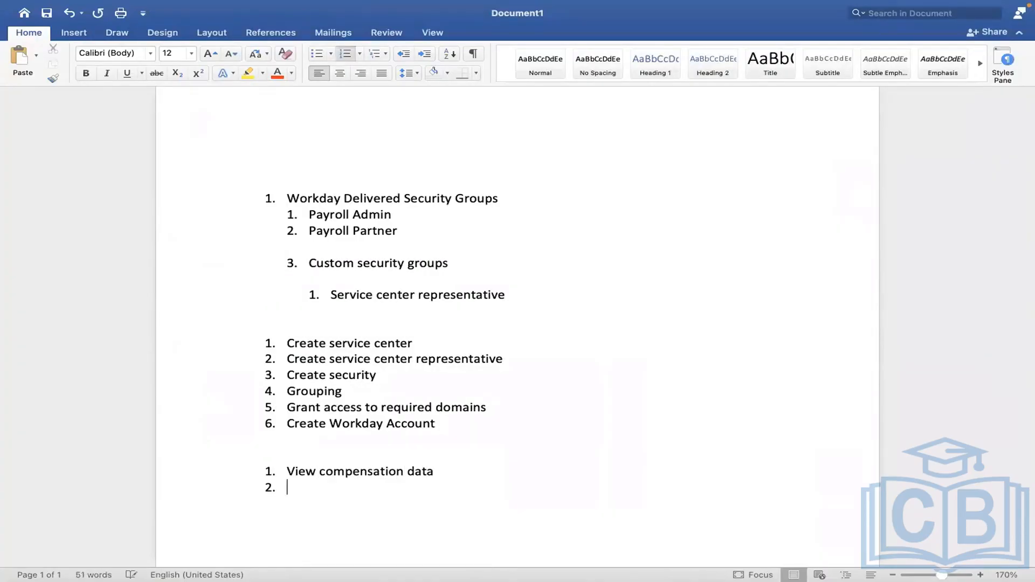
type("View only benefits")
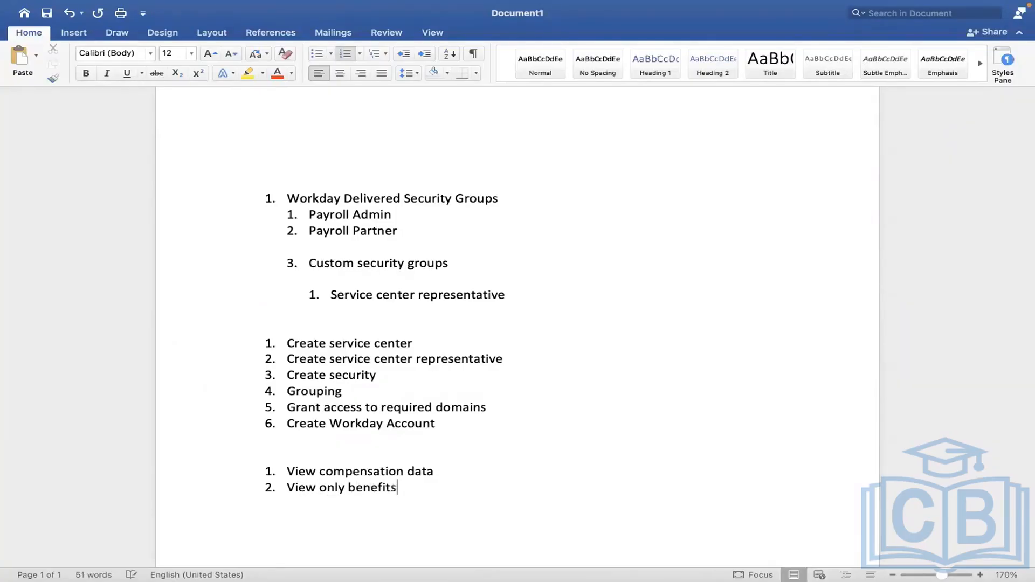
type(" data")
key("Return")
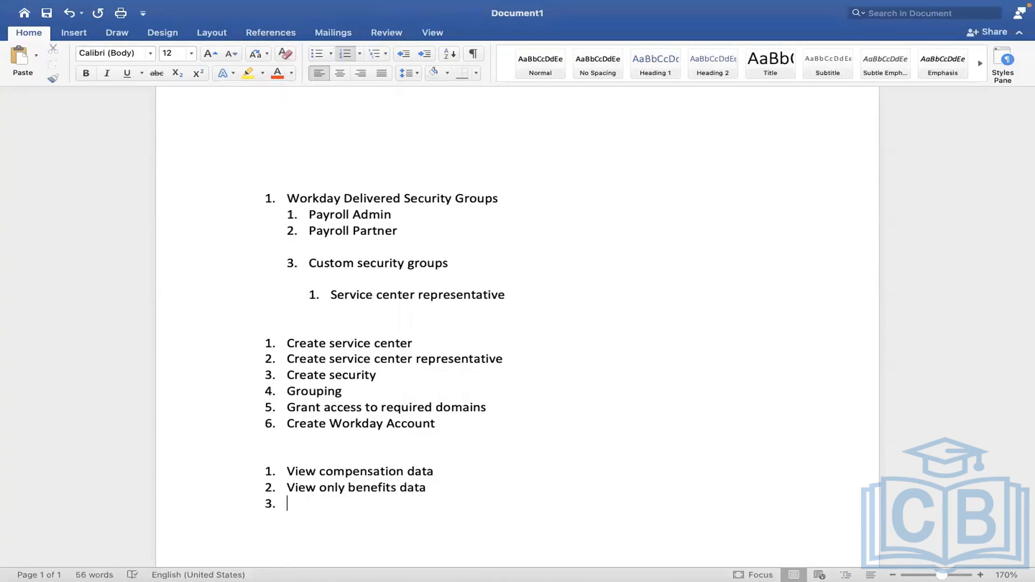
- Add "VIEW Dependents data" and "Worker data" as the third and fourth items of the new list
type("VIEW Depende")
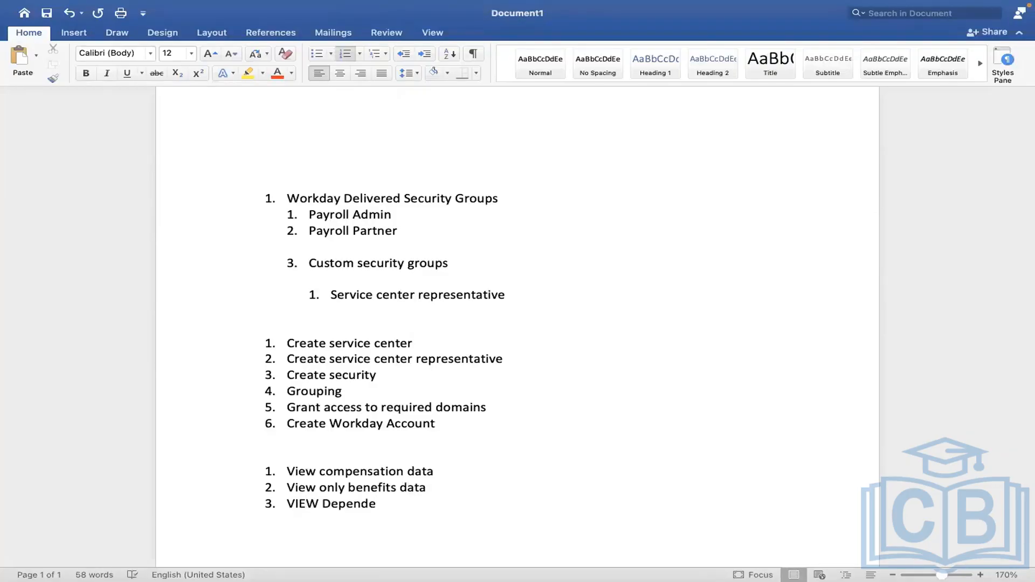
type("nts data")
key("Return")
type("Worker data")
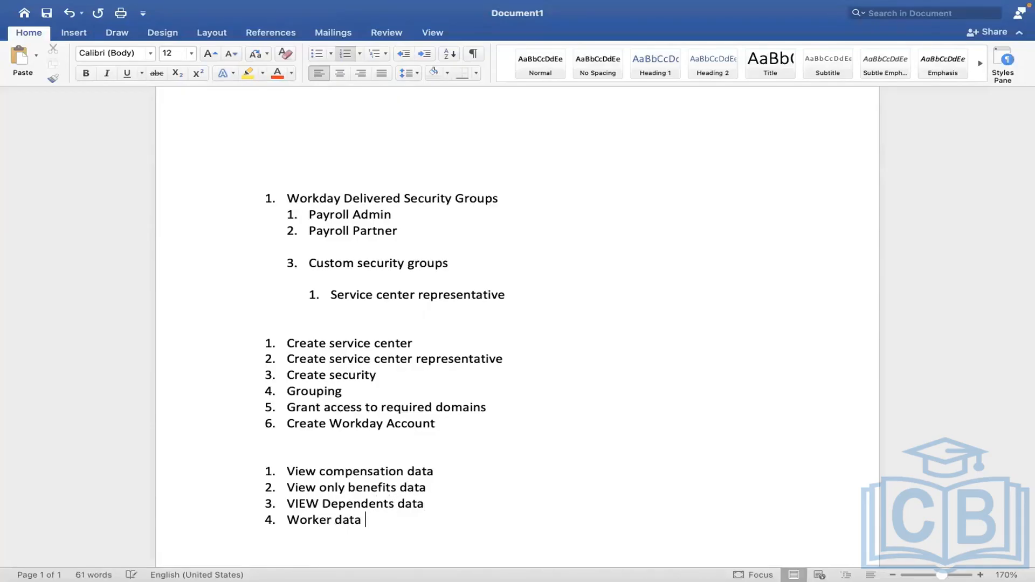
- Add "Worker personal formation" and "Payroll data" as the fifth and sixth items of the list
key("Return")
type("Worker per")
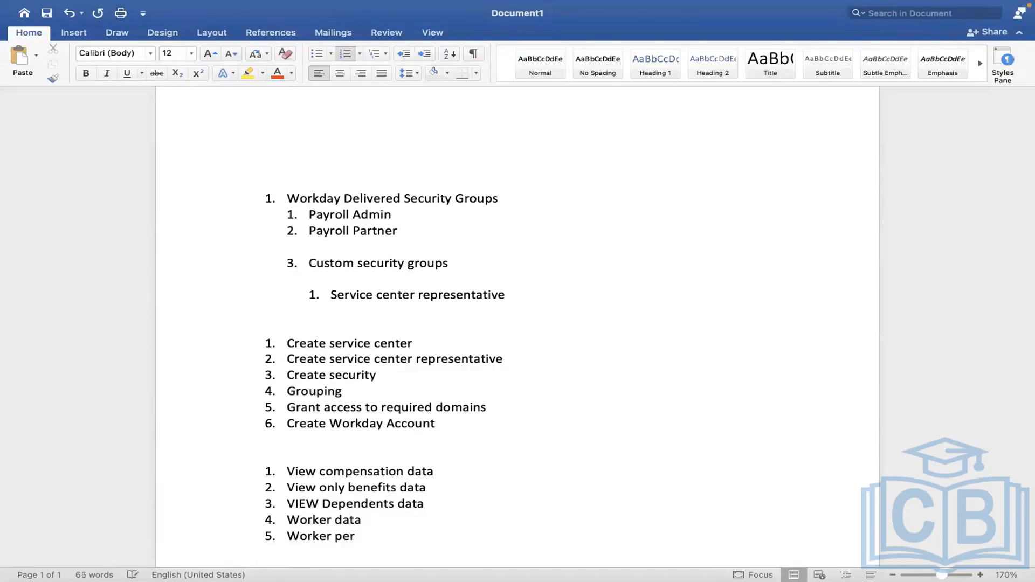
type("sonal formation")
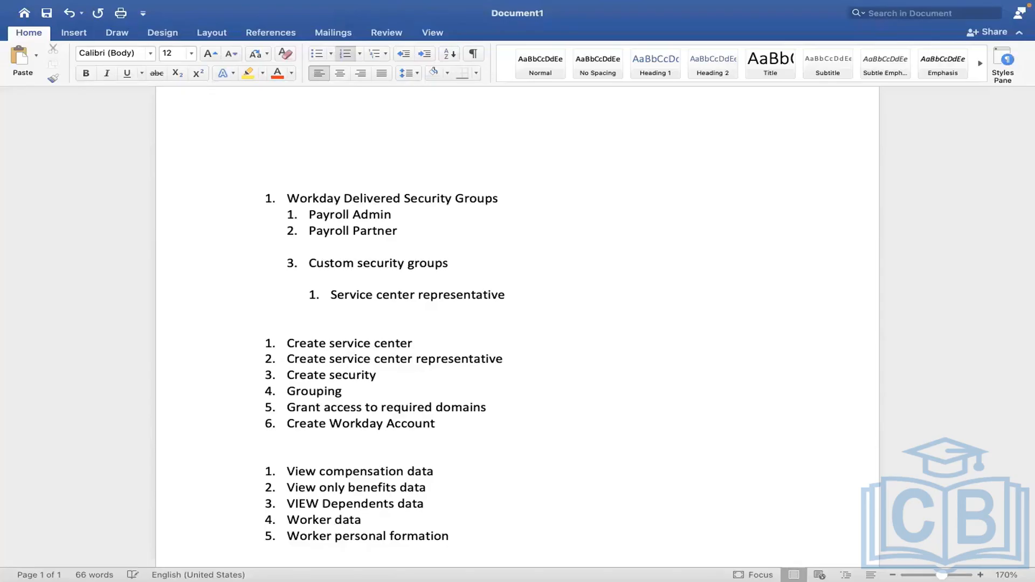
key("Return")
type("Payroll data")
left_click(303, 492)
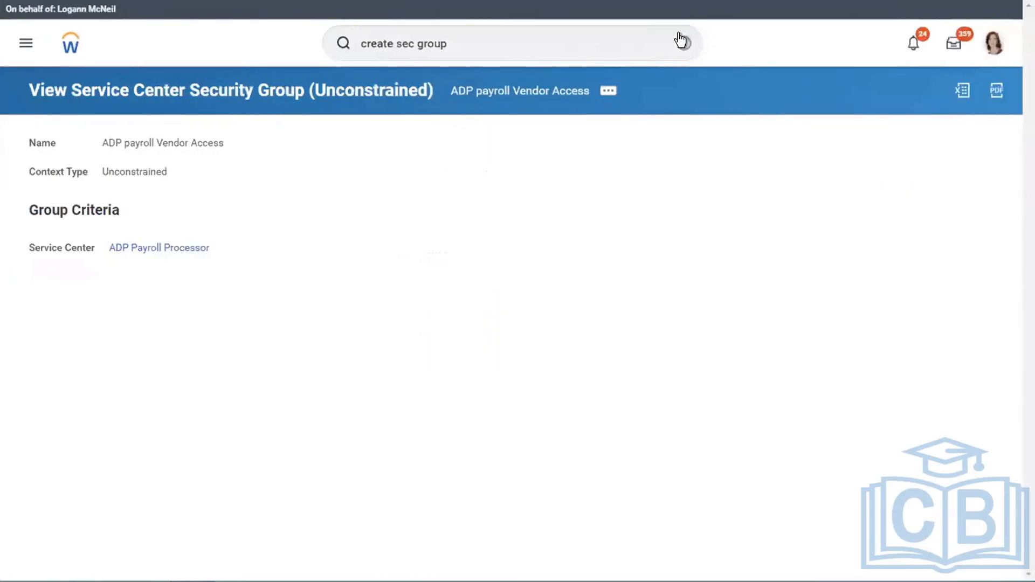
- Switch back to Workday, search for "maintain sec perm" and open the Maintain Permissions for Security Group task
left_click(682, 41)
left_click(570, 38)
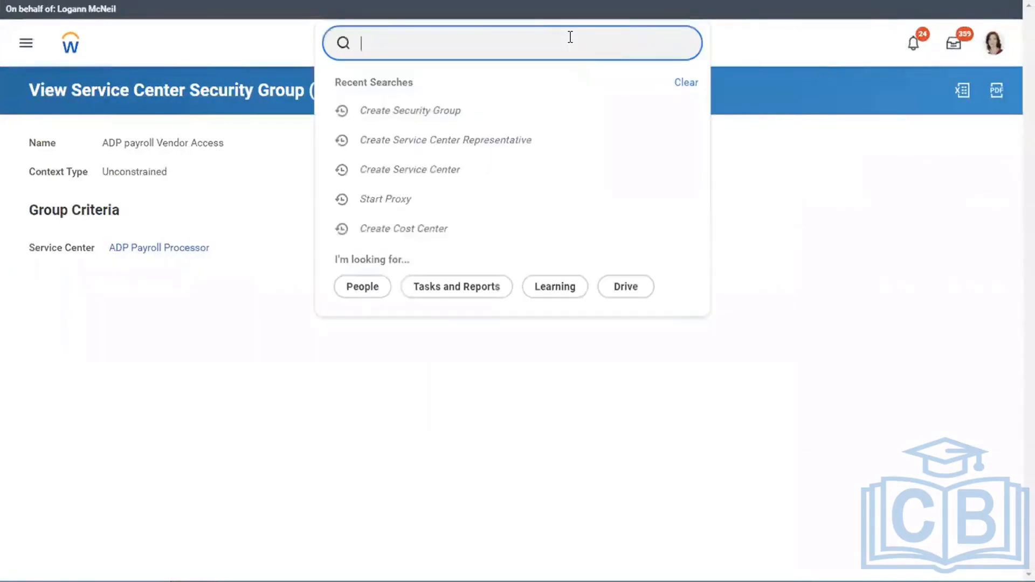
type("maintai")
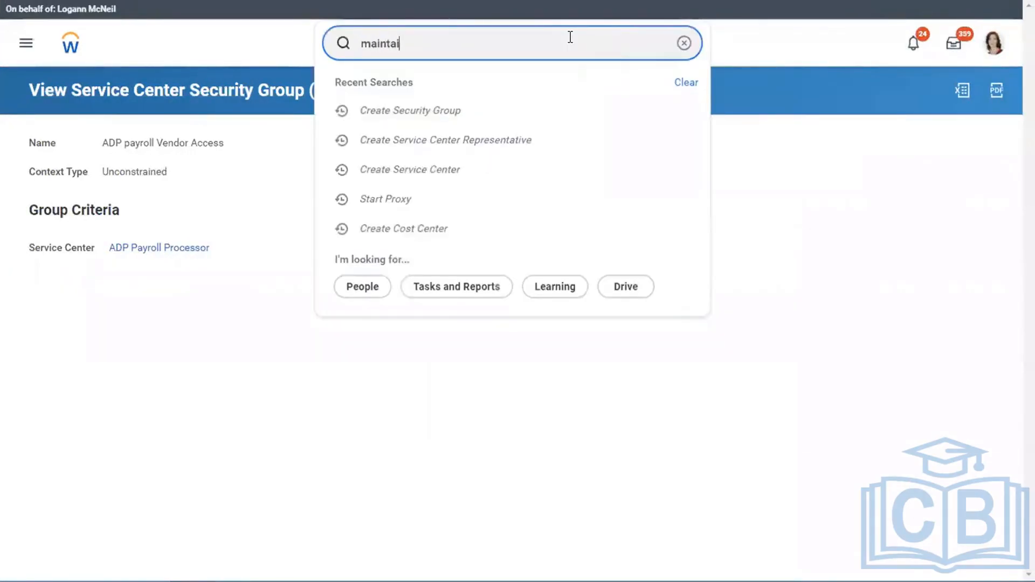
type("n s")
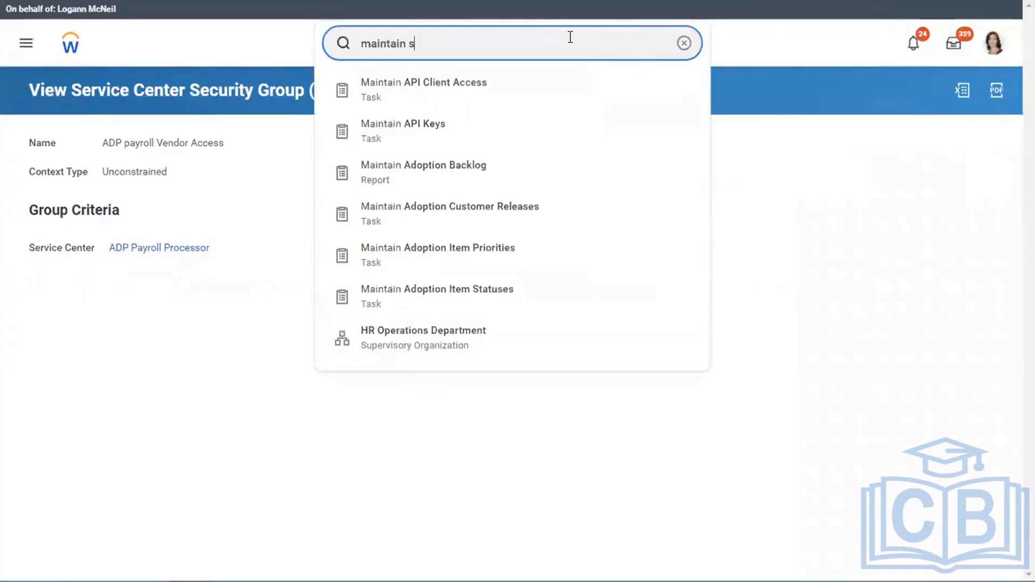
type("ec perm")
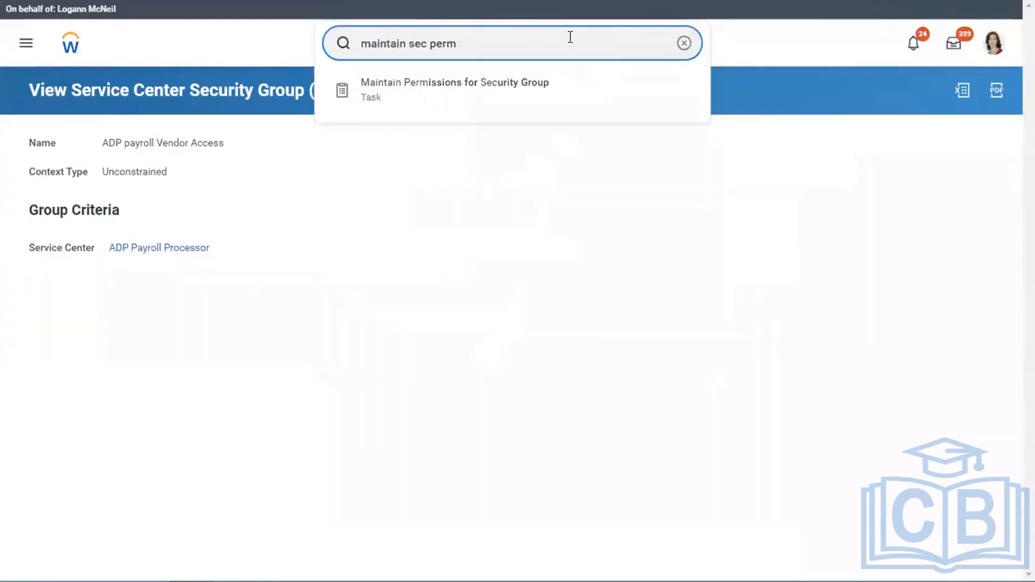
left_click(462, 91)
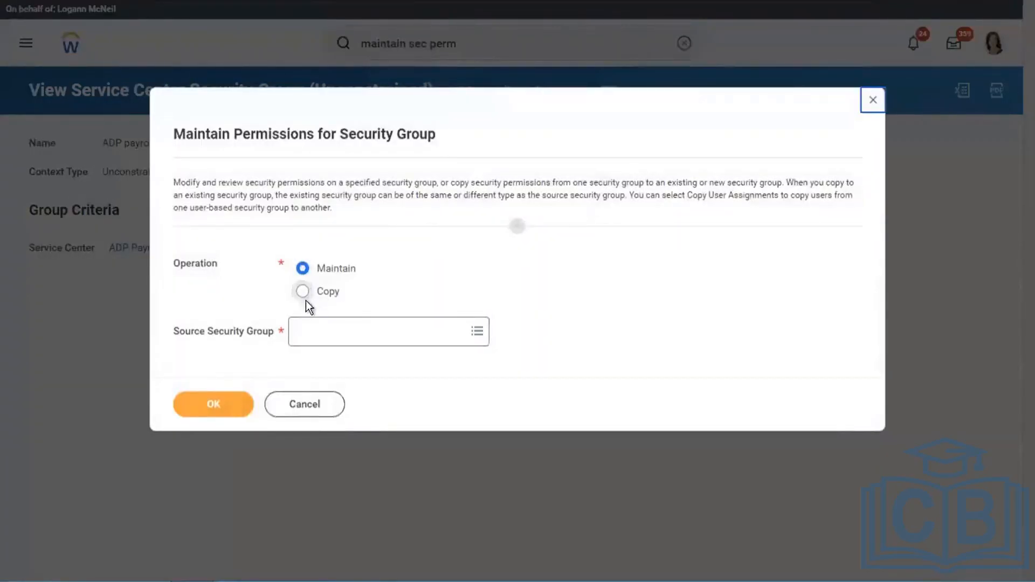
- Select ADP payroll Vendor Access as the source security group for the Maintain operation and proceed to its permissions
left_click(314, 343)
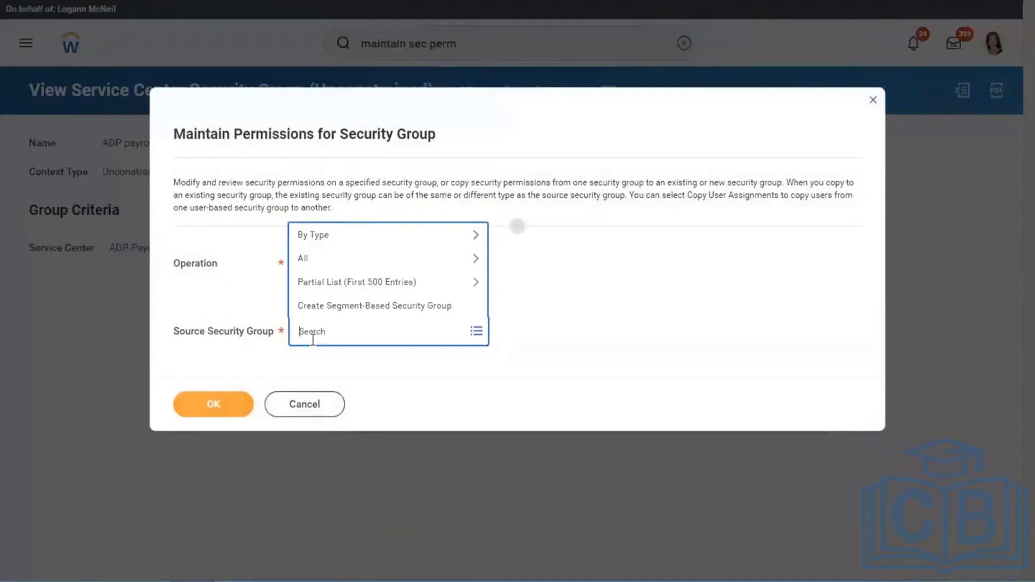
type("adp")
key("Return")
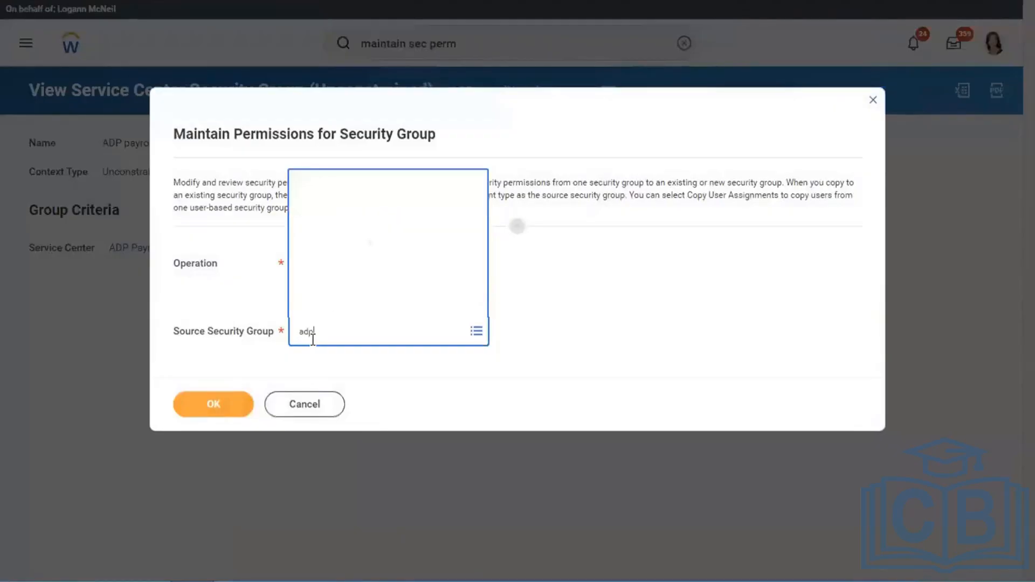
key("ctrl+Left")
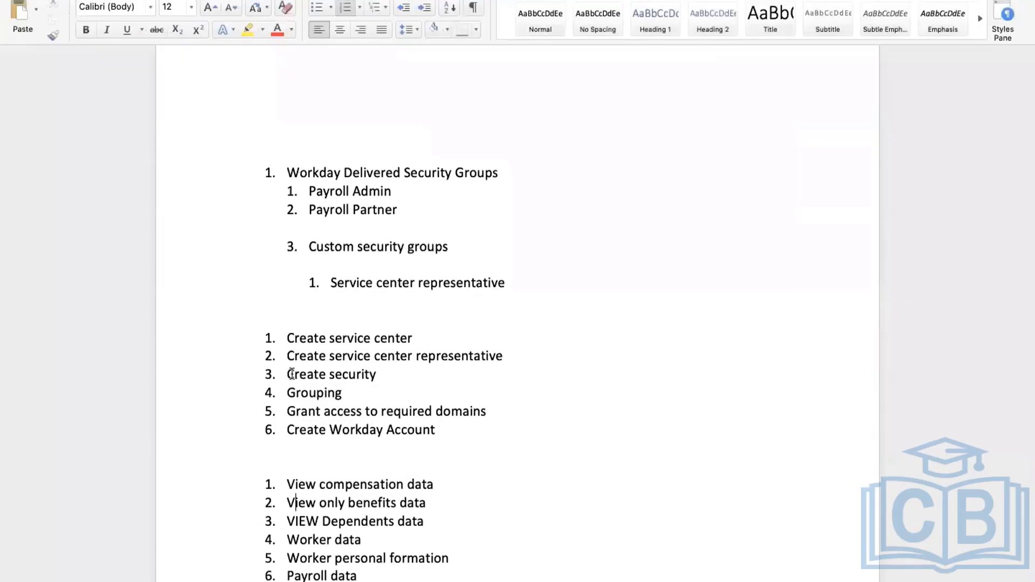
left_click_drag(289, 374, 397, 378)
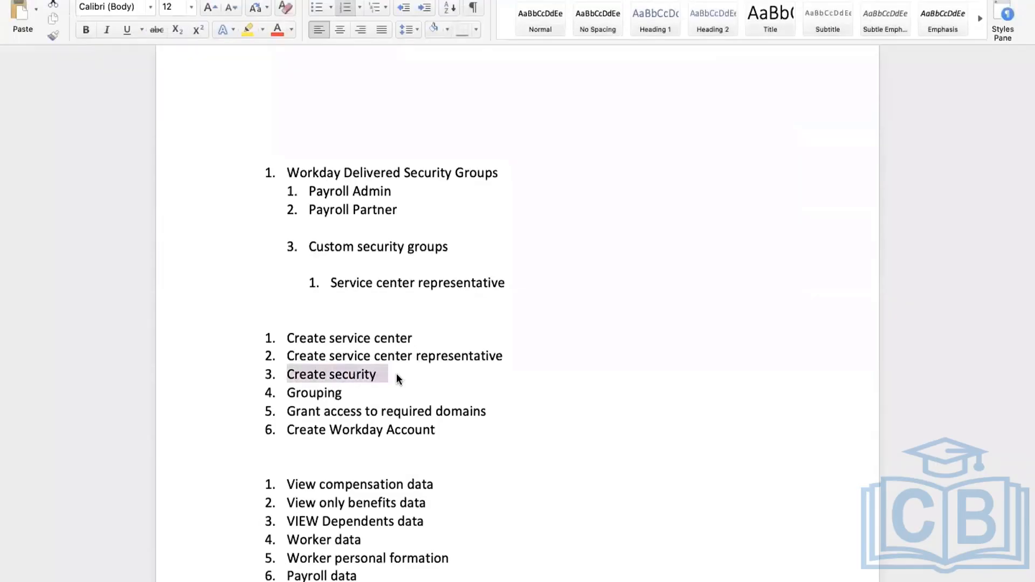
key("ctrl+Right")
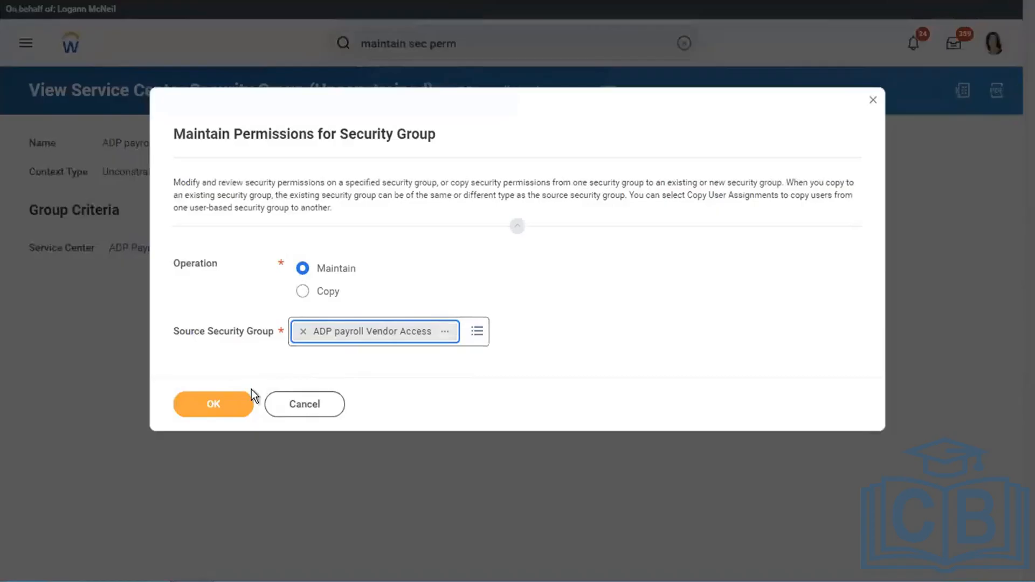
left_click(217, 403)
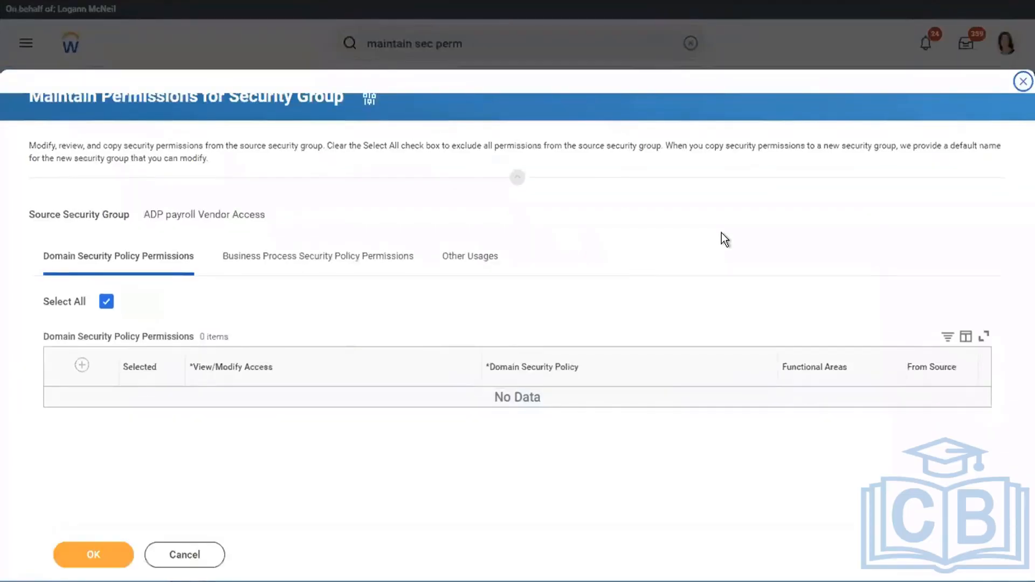
- Add a domain security policy permission granting View Only access to Worker Data: Compensation
left_click(82, 366)
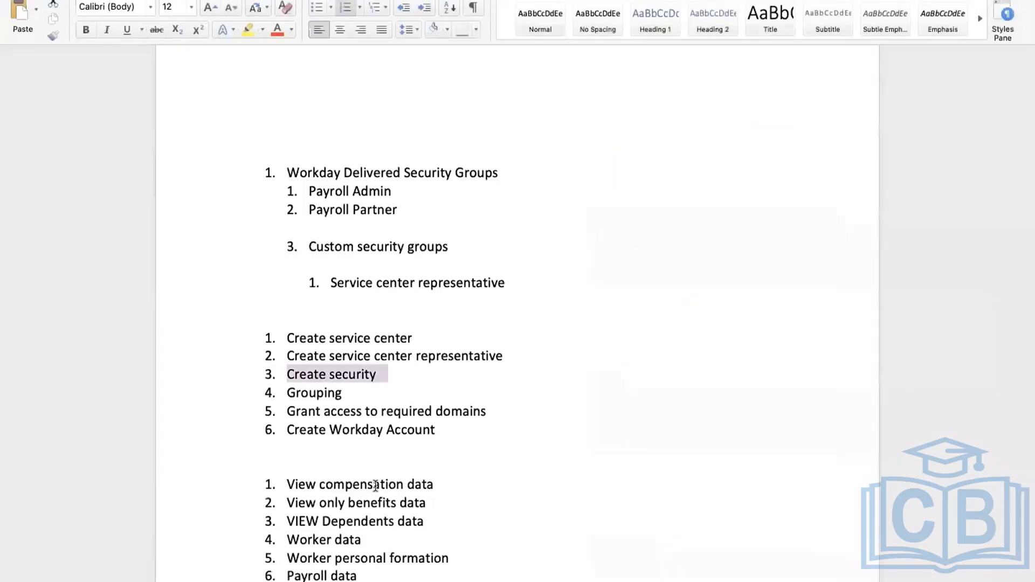
left_click_drag(437, 485, 296, 481)
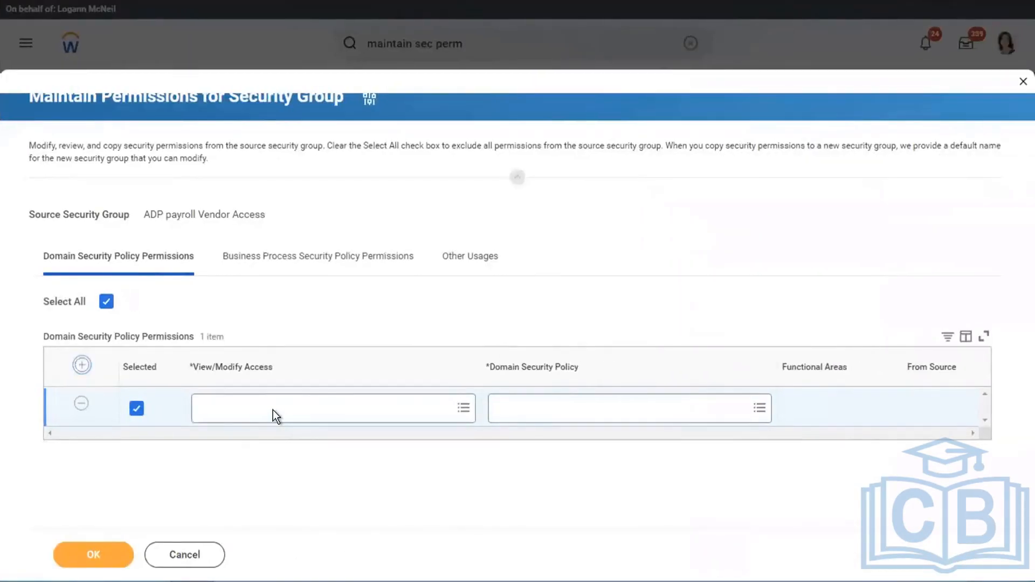
left_click(273, 409)
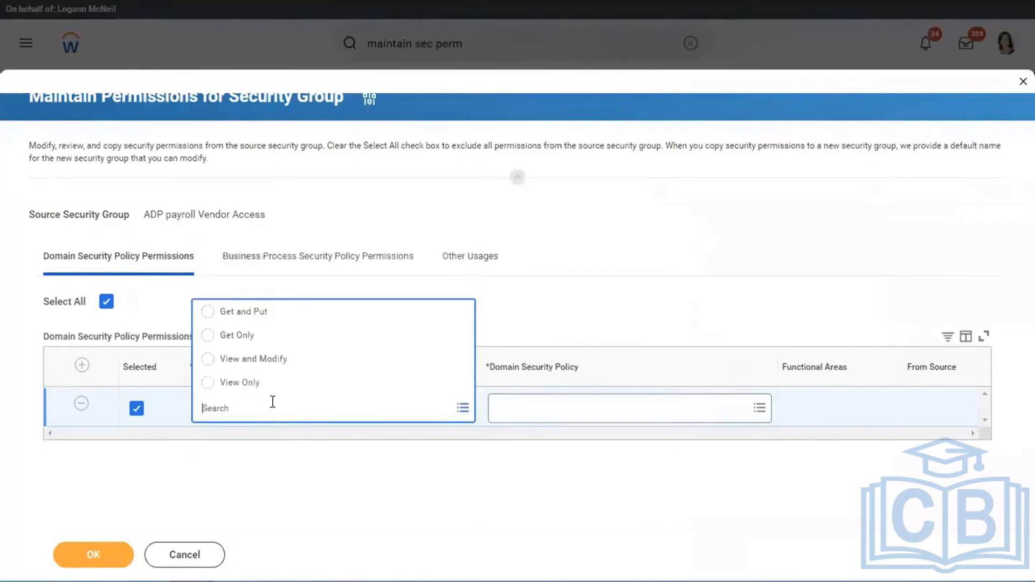
left_click(247, 384)
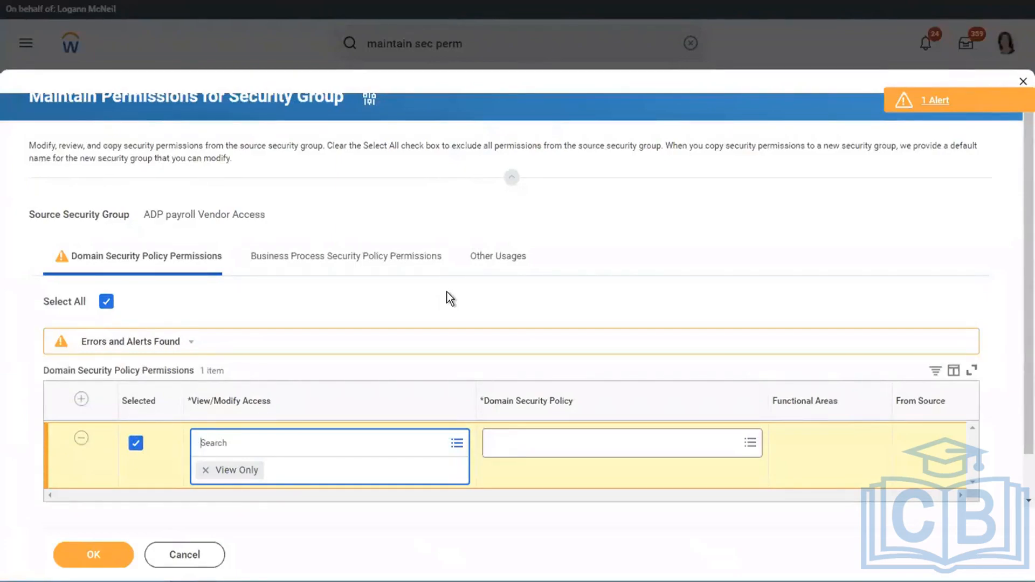
left_click(529, 448)
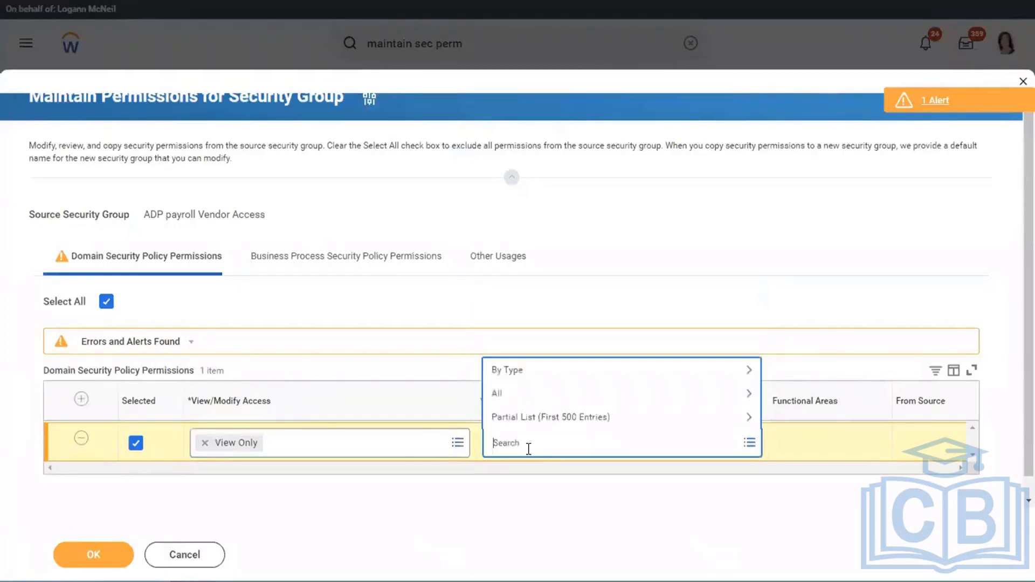
type("worker compensation")
key("Return")
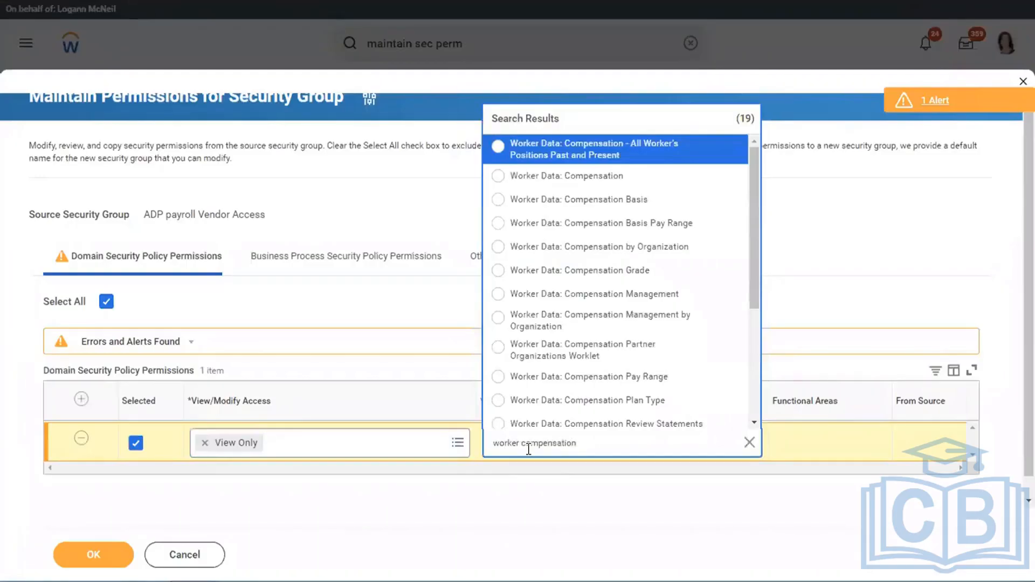
key("Down")
key("Return")
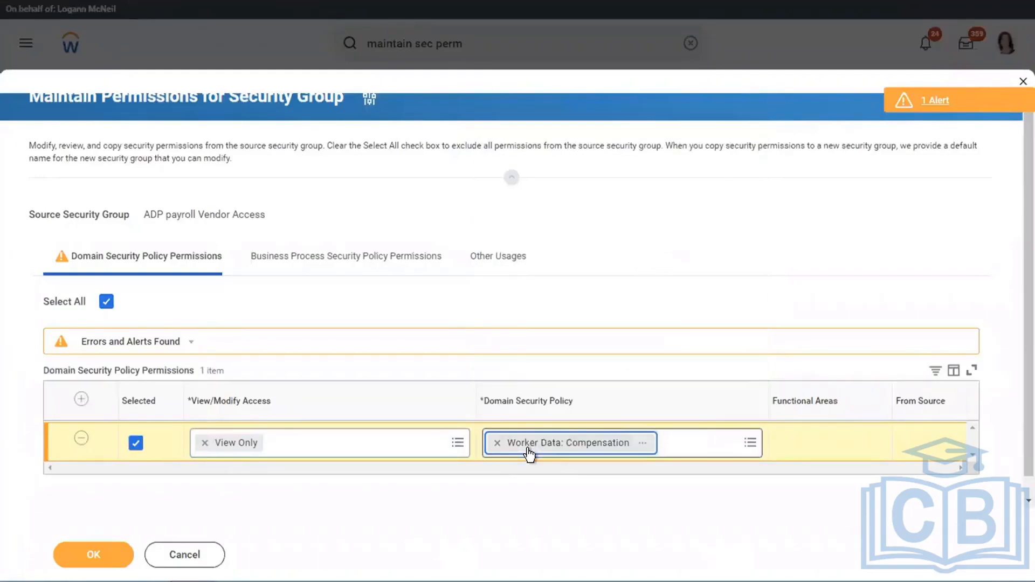
- Add a second domain permission row granting View Only access to Worker Data: Compensation Grade
left_click(81, 400)
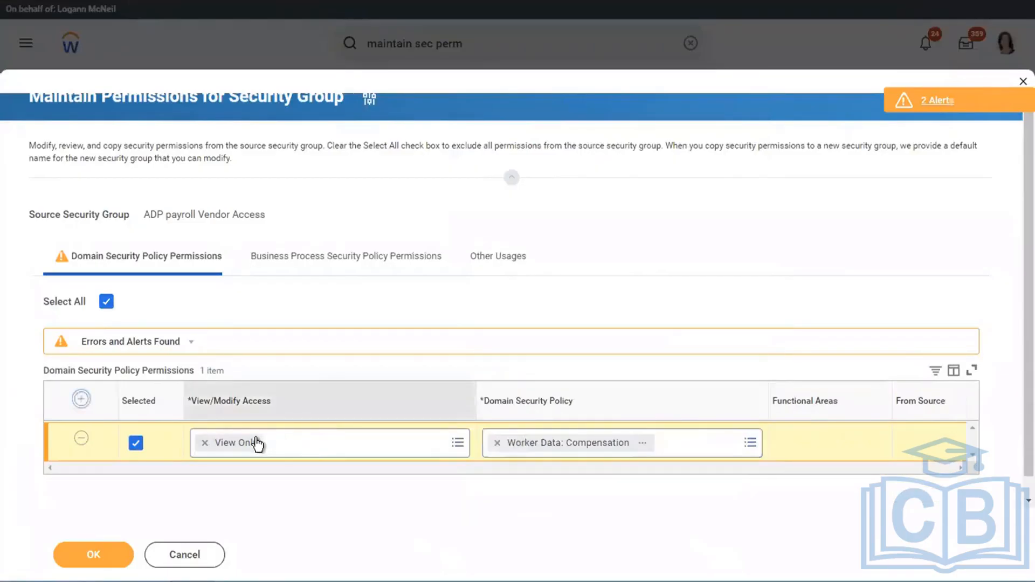
left_click(236, 443)
type("view")
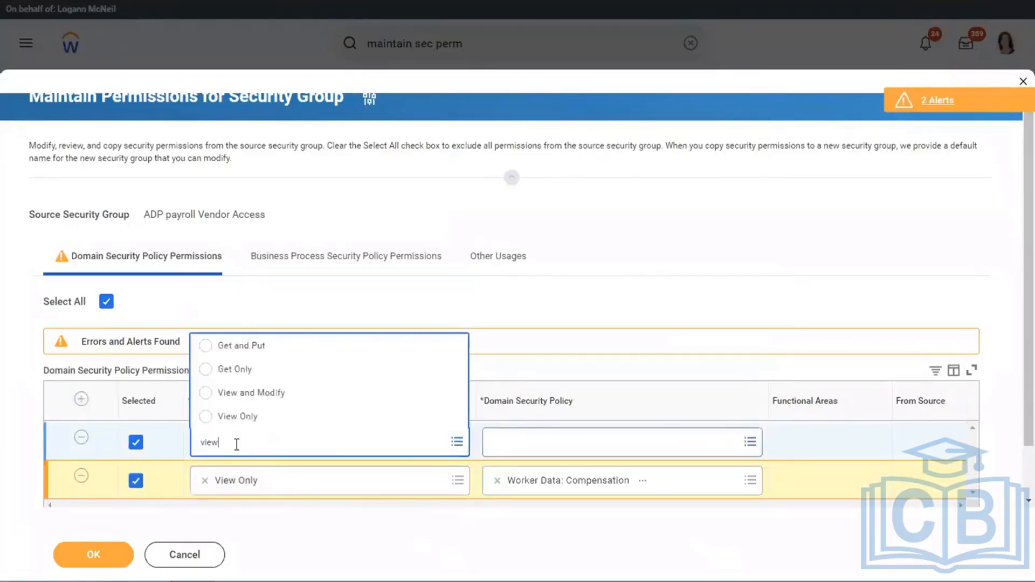
left_click(287, 419)
left_click(530, 441)
type("w")
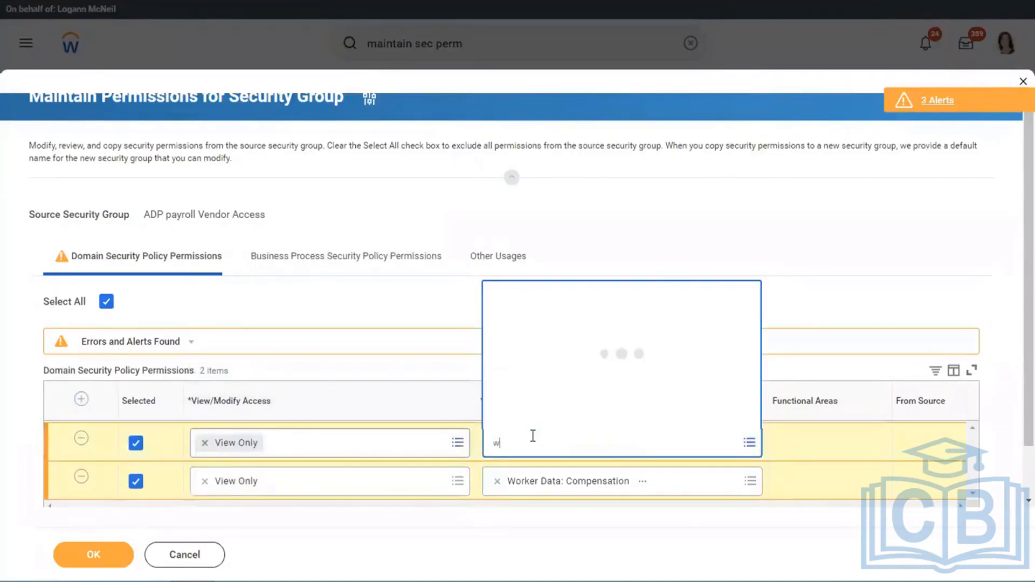
type("orker c")
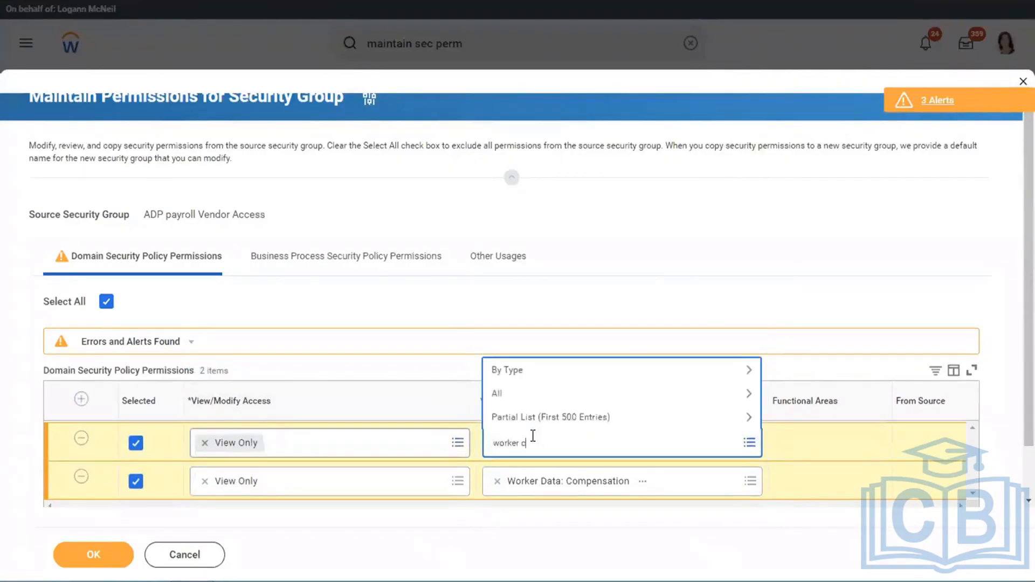
type("omp grade")
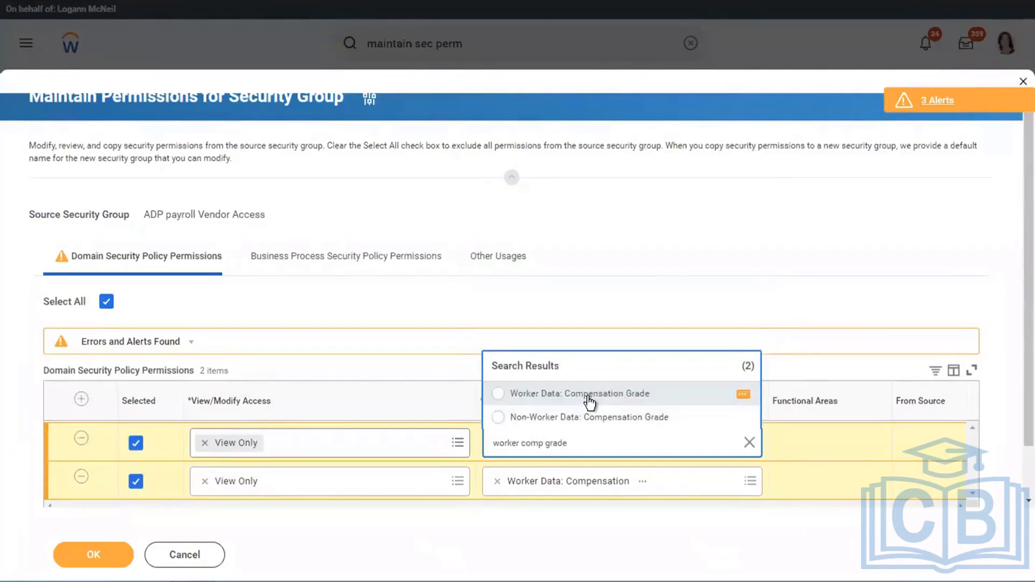
left_click(590, 402)
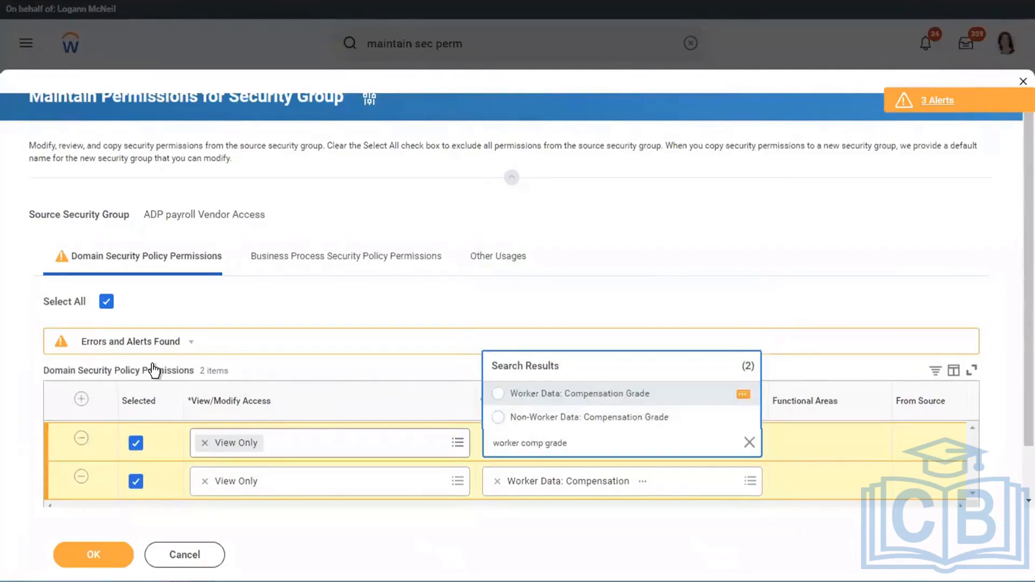
- Add a third domain security policy permission row and set its access to View Only
left_click(81, 400)
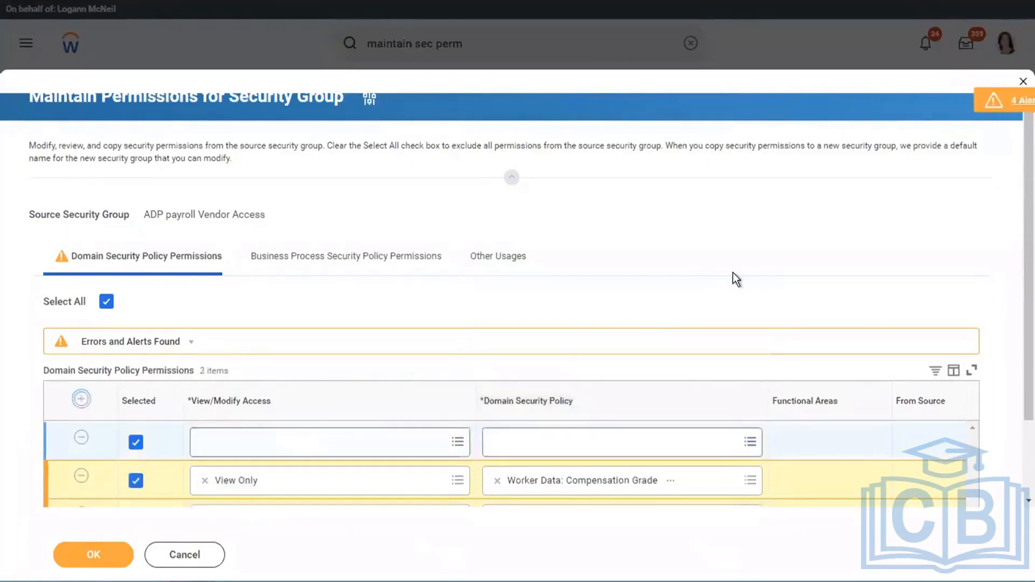
scroll(683, 235, "down", 2)
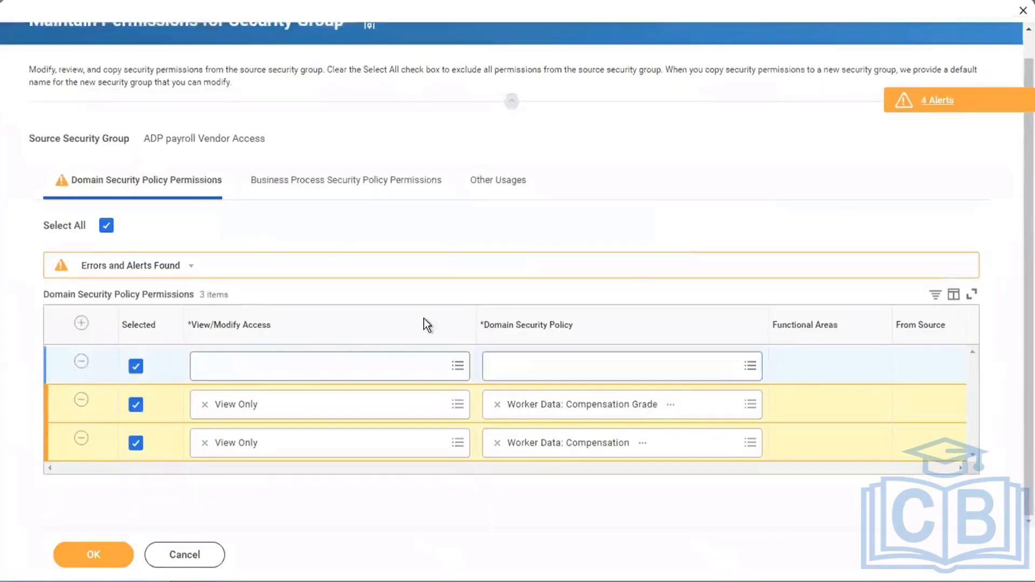
left_click(319, 364)
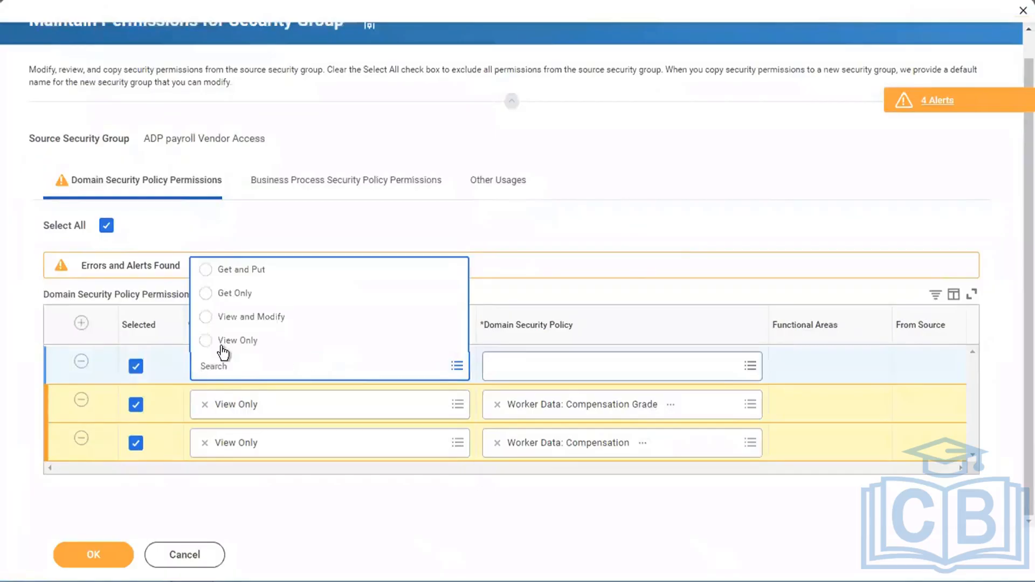
left_click(221, 343)
- Try Add Compensation Plans: Add Allowance as the new row's domain security policy and remove it again
left_click(547, 367)
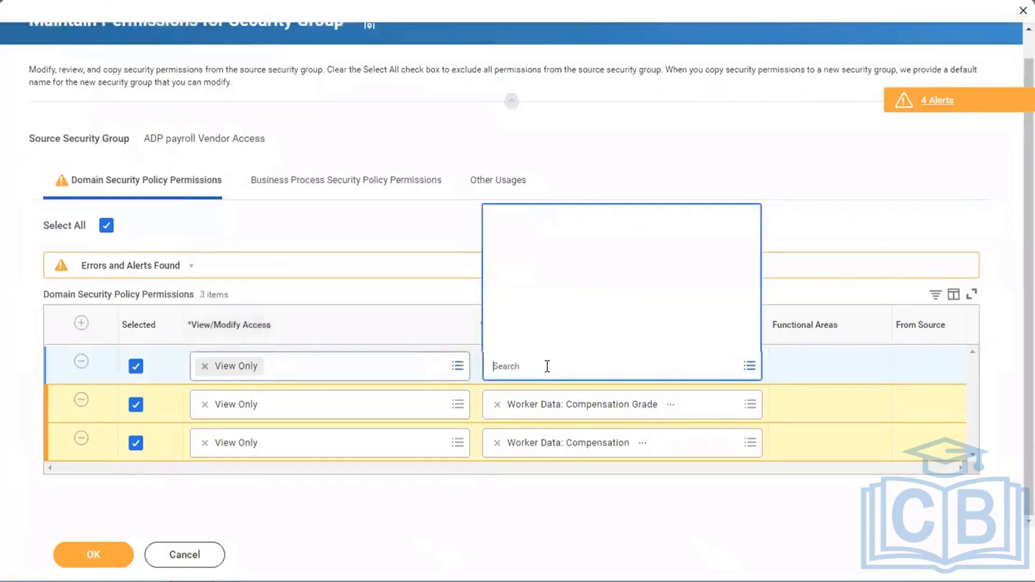
type("a")
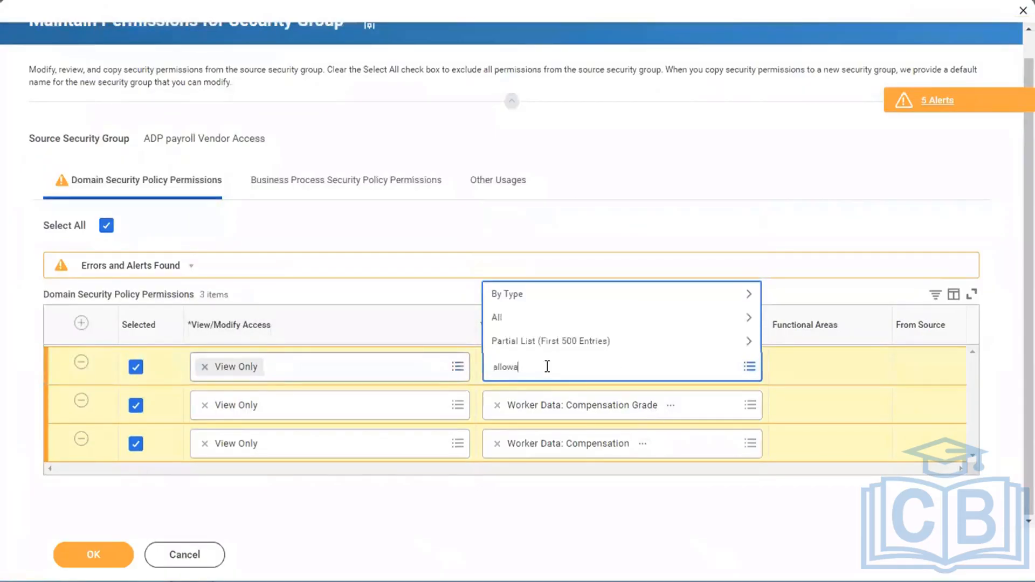
type("ns: Add Allowance")
key("Return")
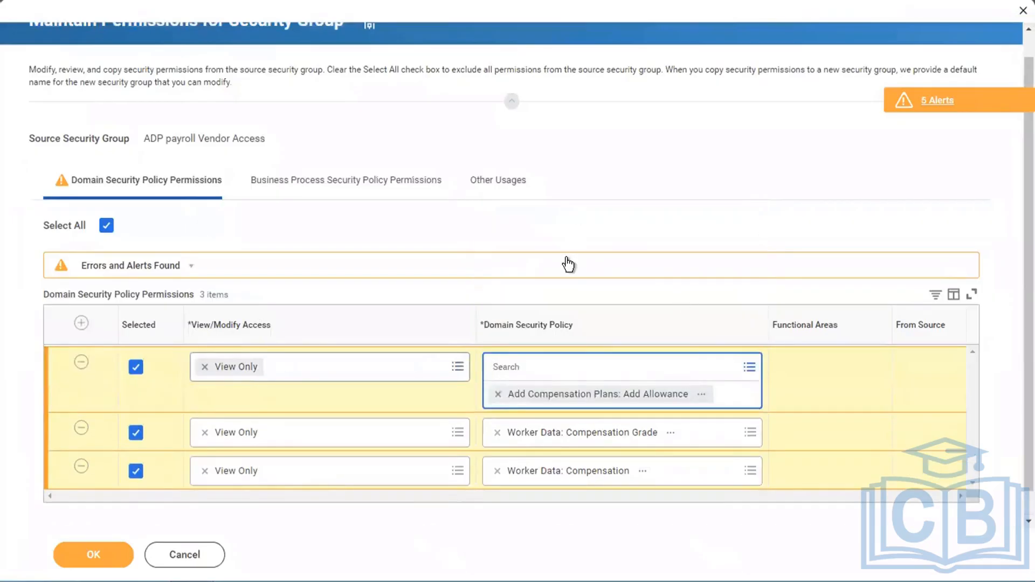
left_click(688, 180)
left_click(496, 368)
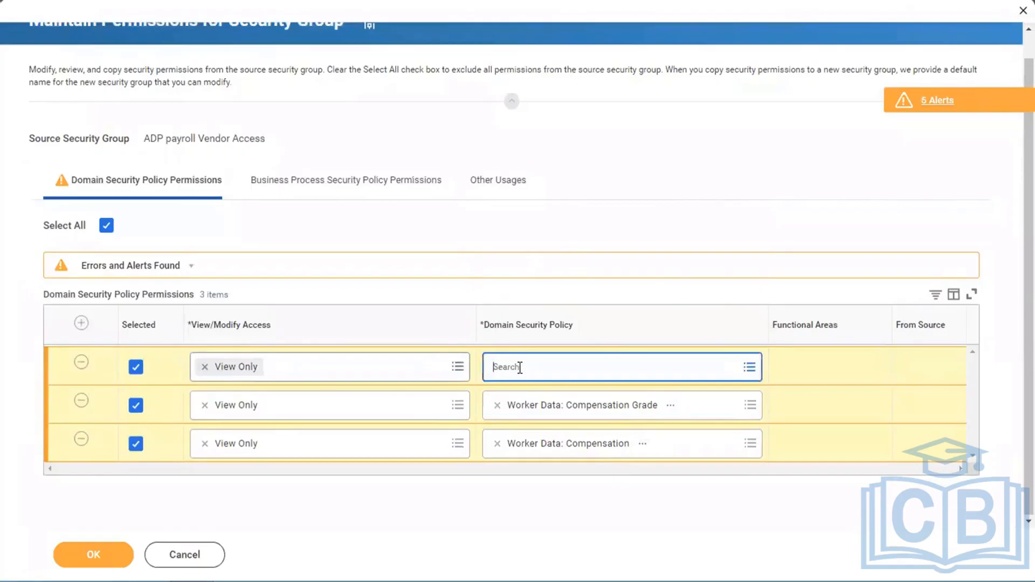
- Search the new row's domain security policies for "grade profile" and clear the search text
left_click(520, 368)
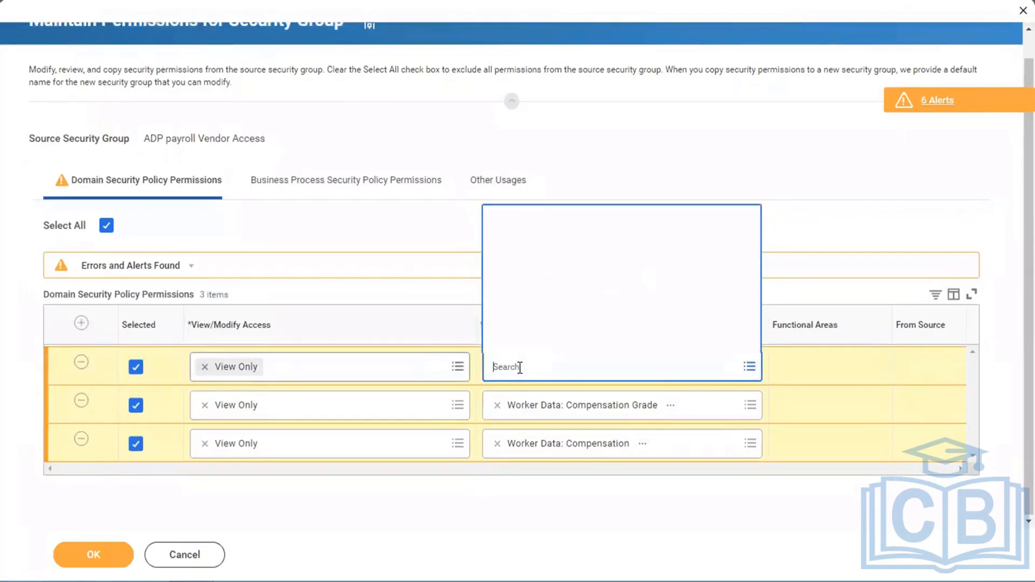
type("grade profile")
key("Return")
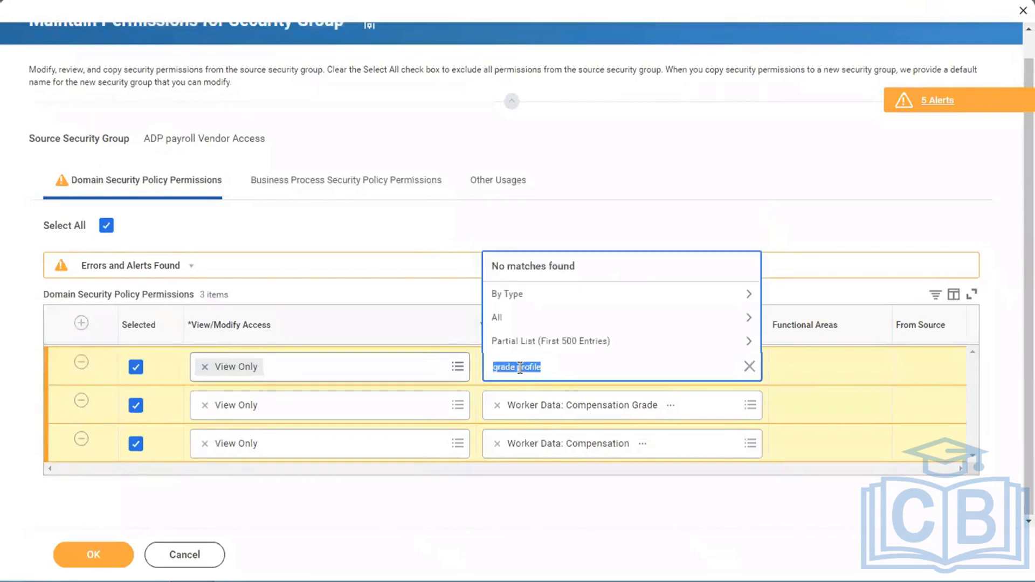
key("BackSpace")
- Search for "compensation" and set the new row's domain security policy to Compensation Change: Salary
type("compensation")
key("Return")
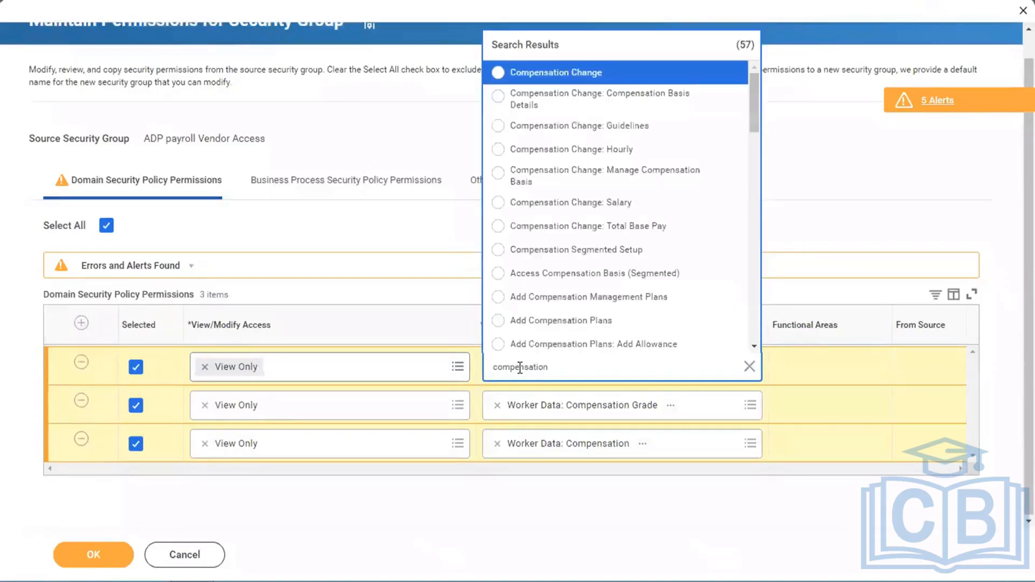
key("Down")
key("Down")
key("Down")
key("Down")
key("Down")
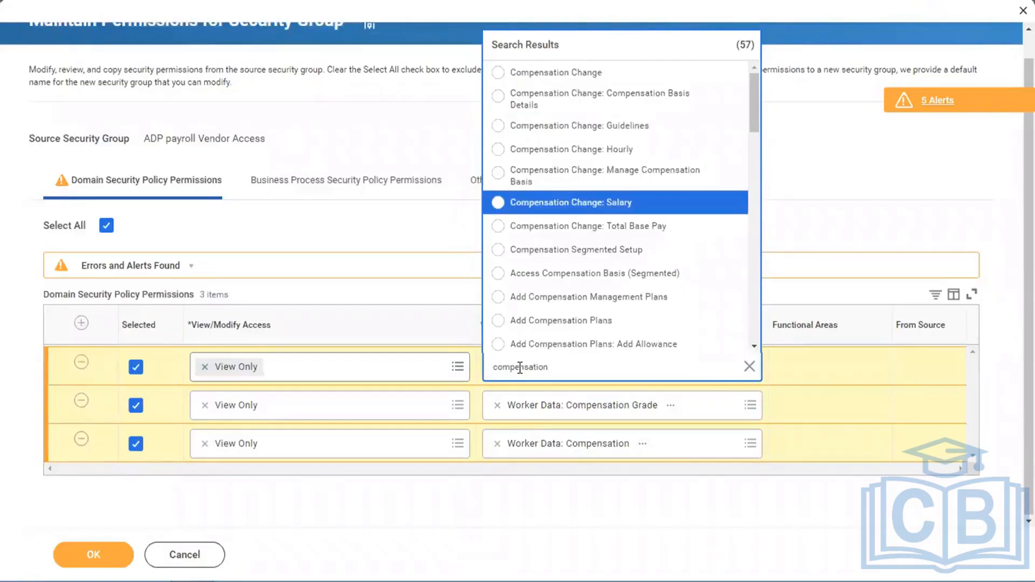
key("Return")
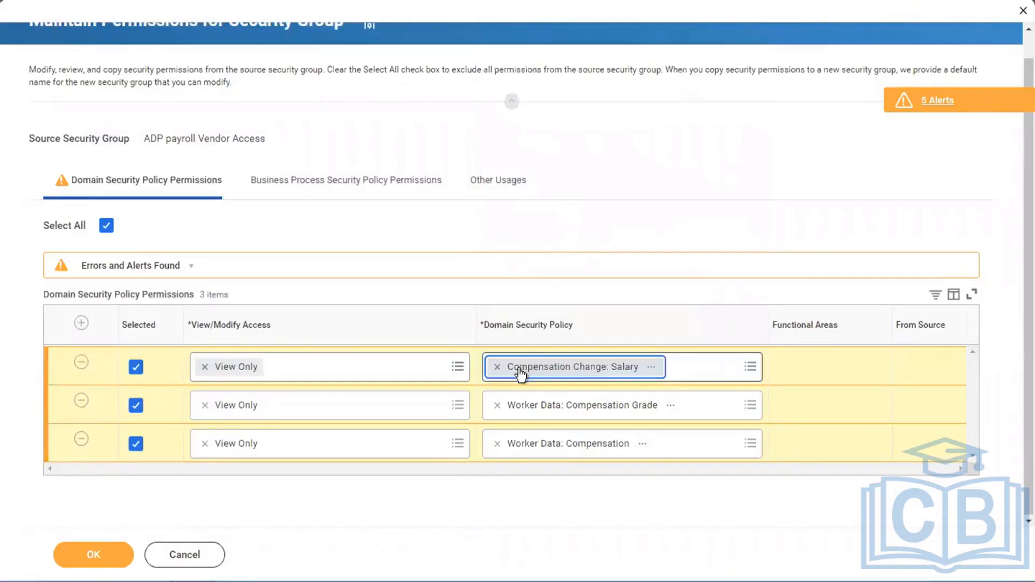
- Add a fourth domain permission row granting View Only access to Compensation Change
left_click(82, 324)
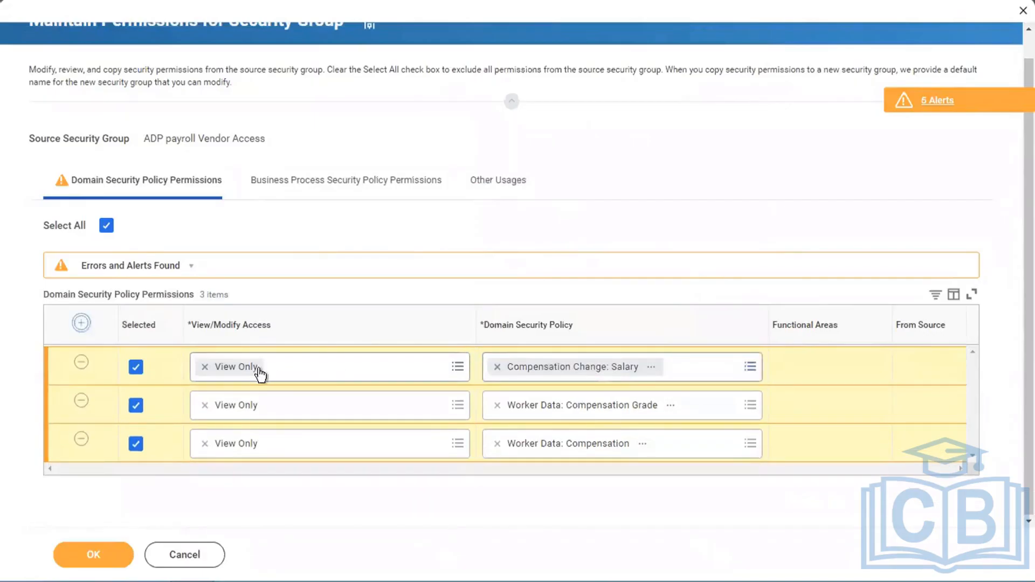
left_click(308, 392)
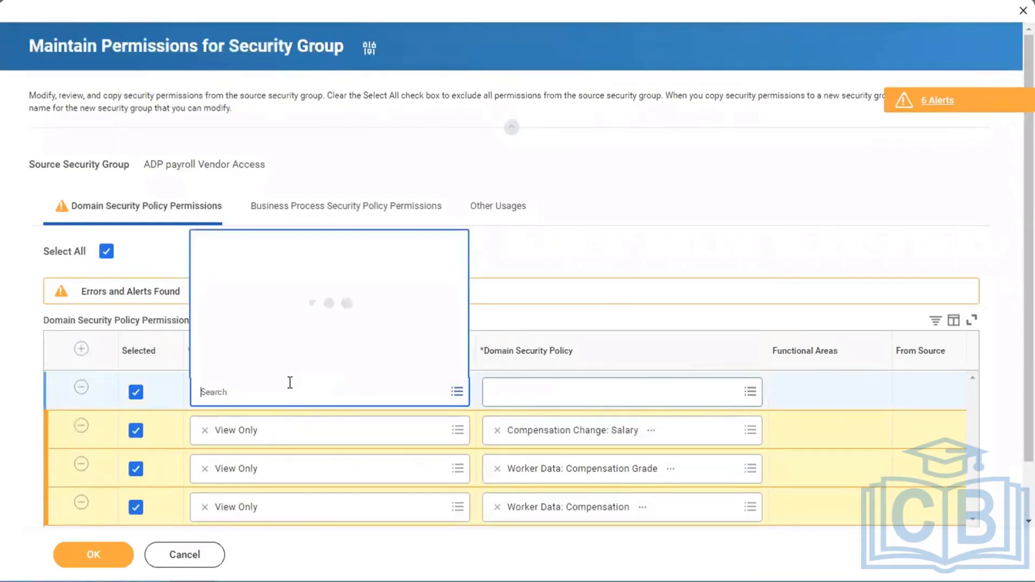
left_click(237, 368)
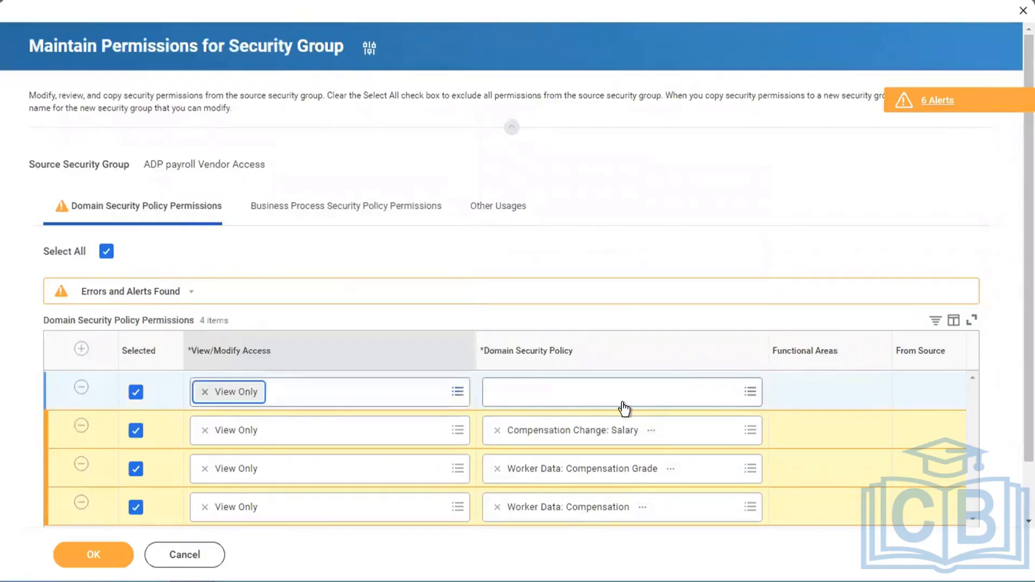
left_click(559, 394)
type("com")
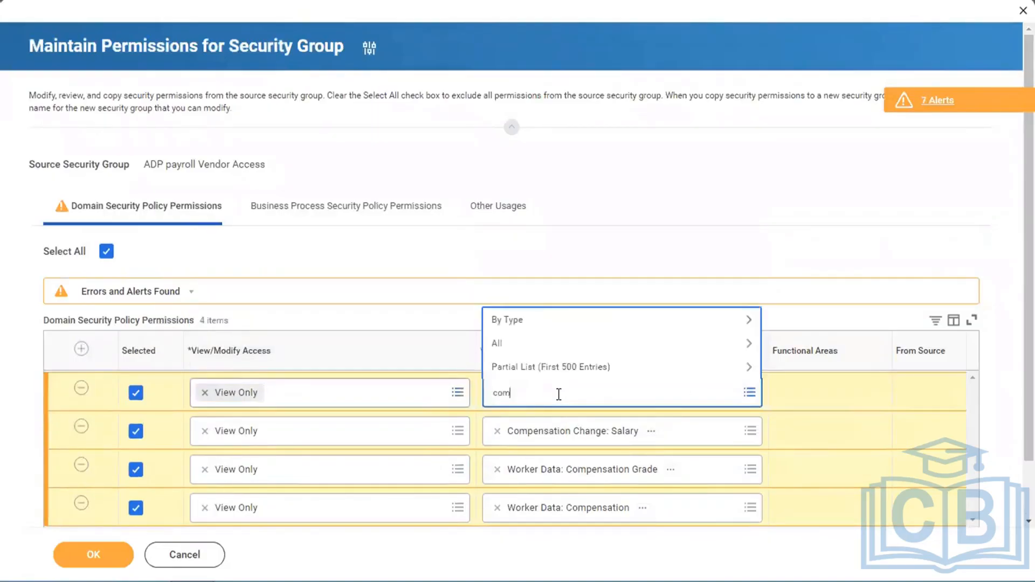
type("pensation chnage")
key("Return")
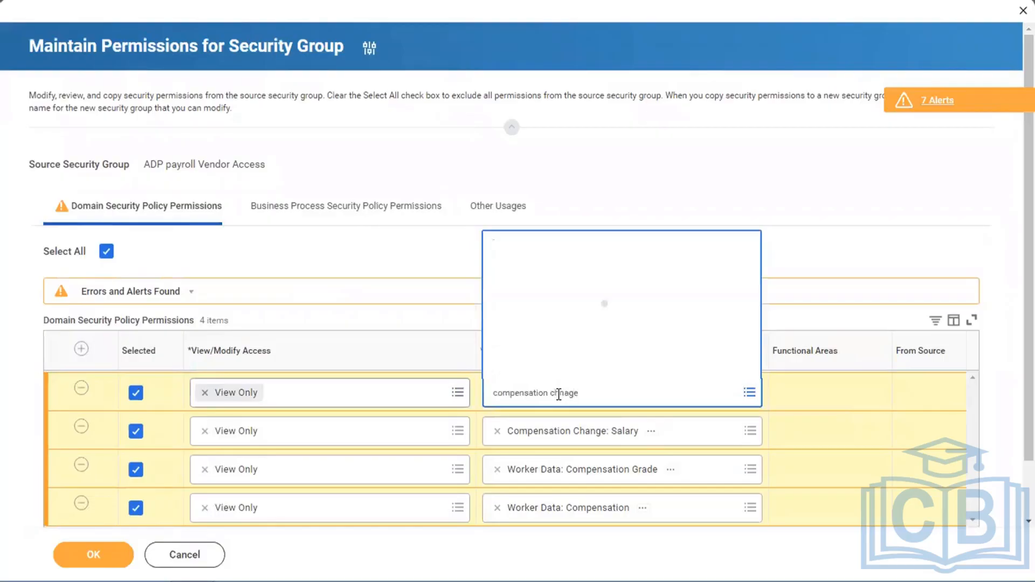
left_click(611, 394)
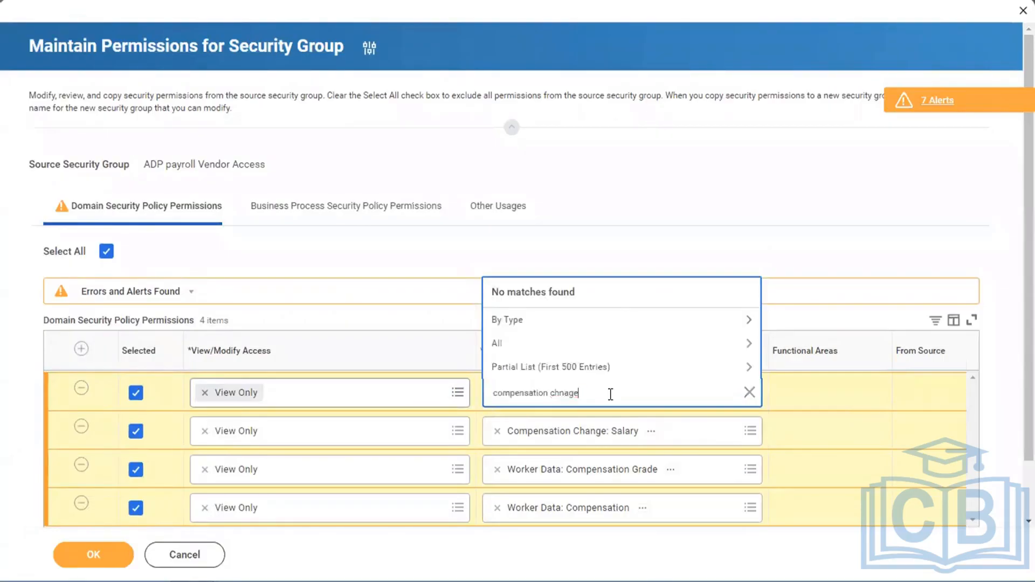
key("BackSpace")
key("BackSpace")
type("ange")
key("Return")
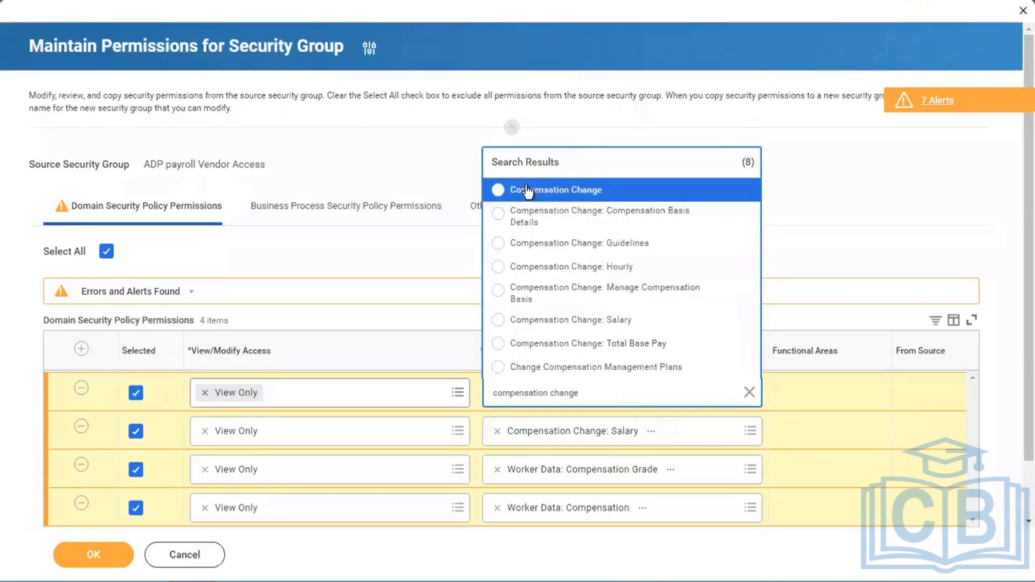
left_click(526, 191)
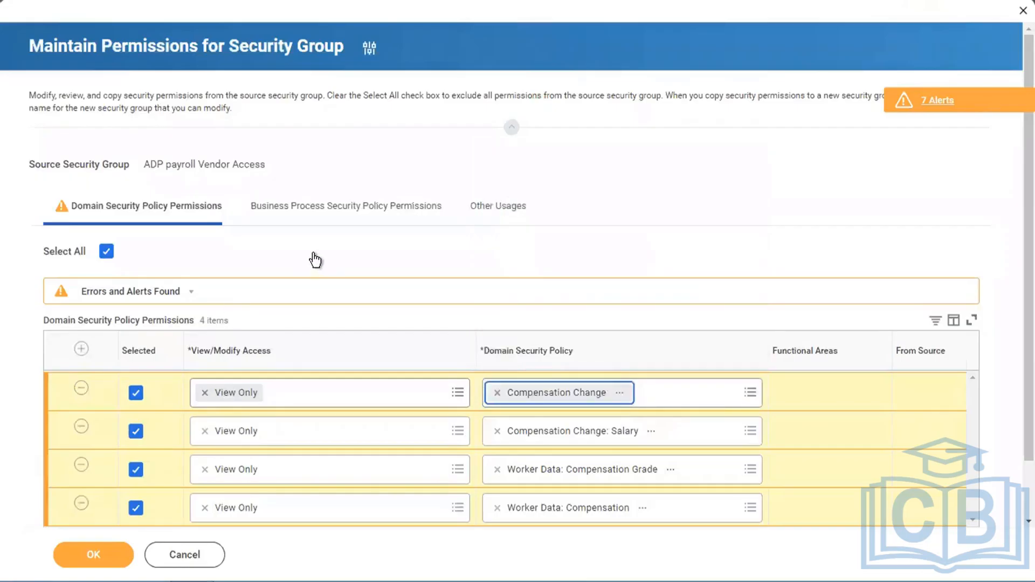
- Add a fifth domain permission row granting View Only access to Worker Data: Benefit Elections
left_click(81, 349)
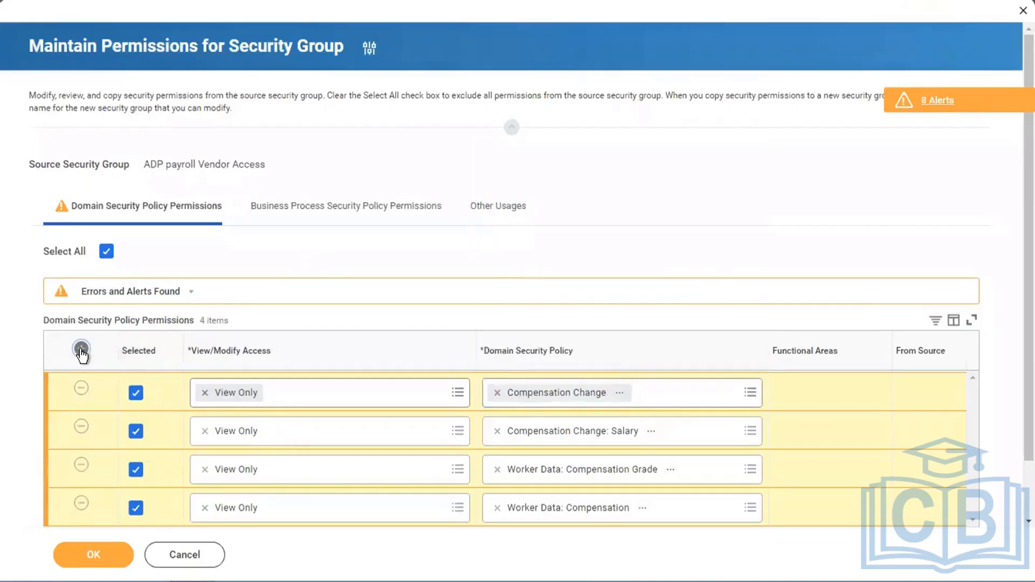
left_click(80, 350)
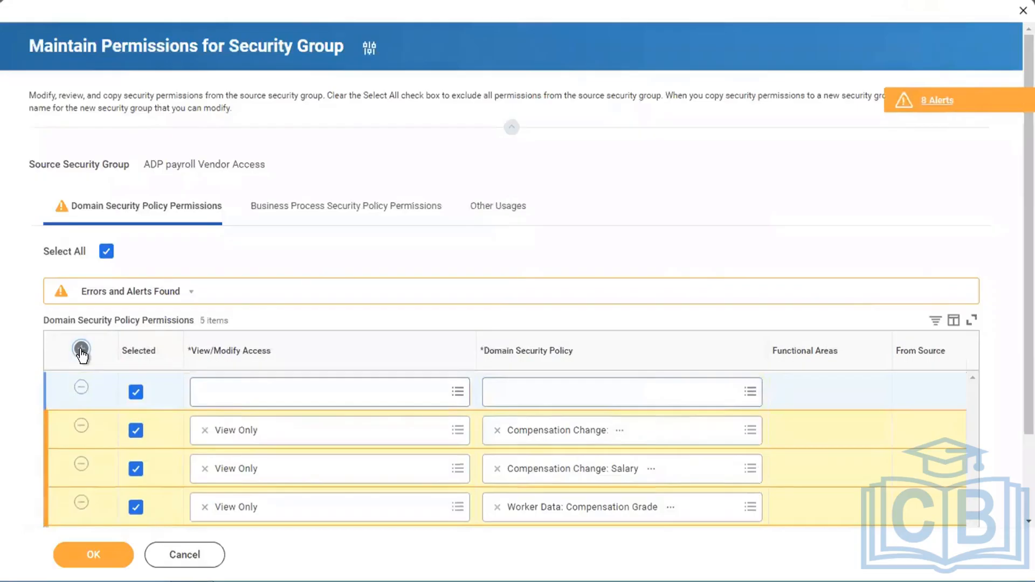
scroll(749, 157, "down", 2)
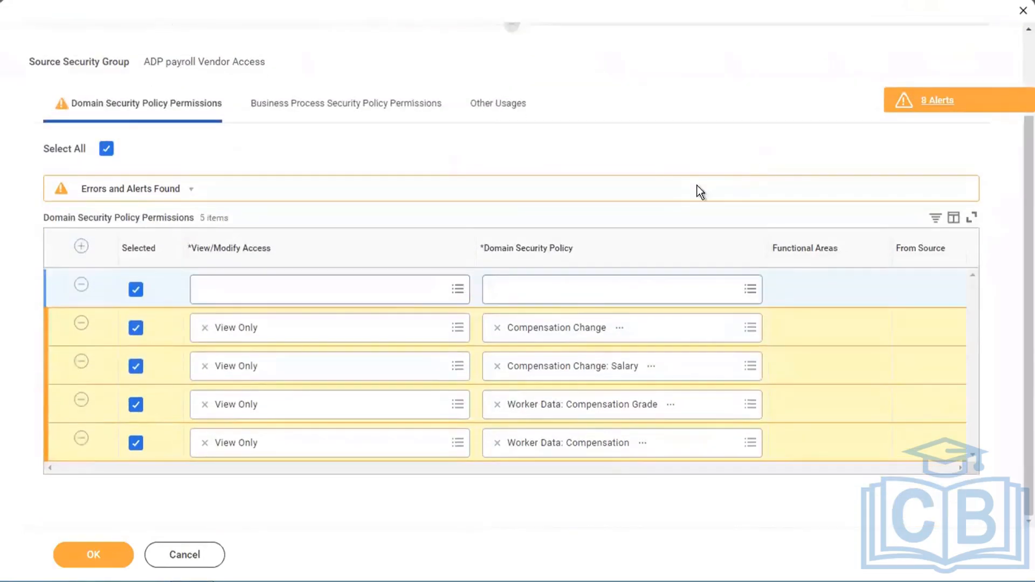
left_click(381, 292)
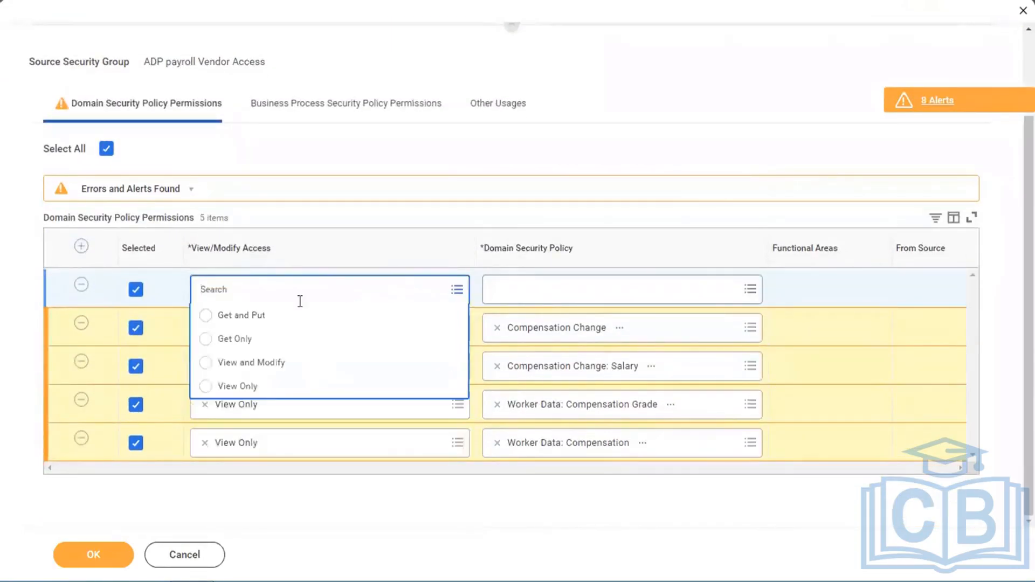
left_click(234, 387)
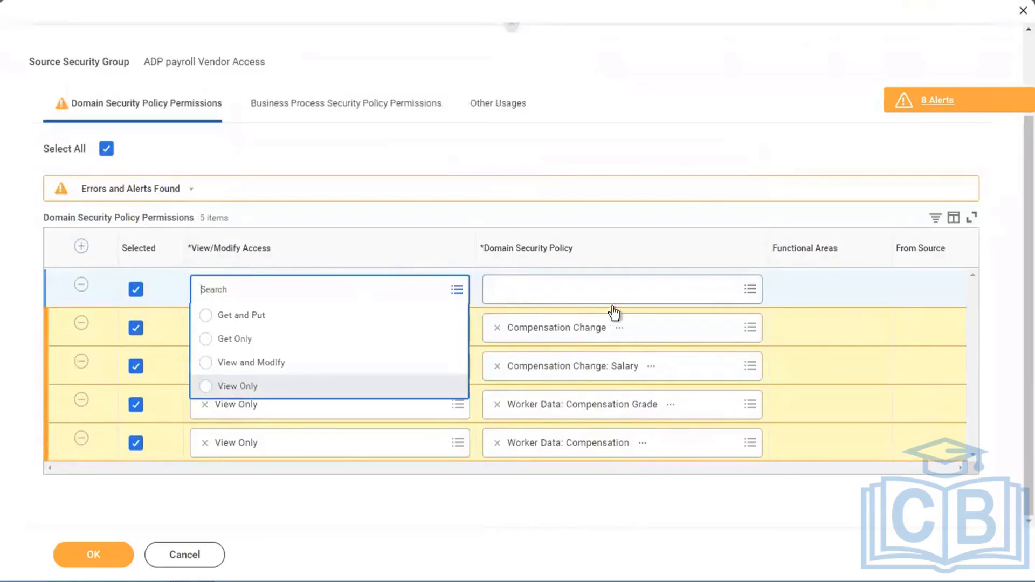
left_click(535, 299)
type("worker ")
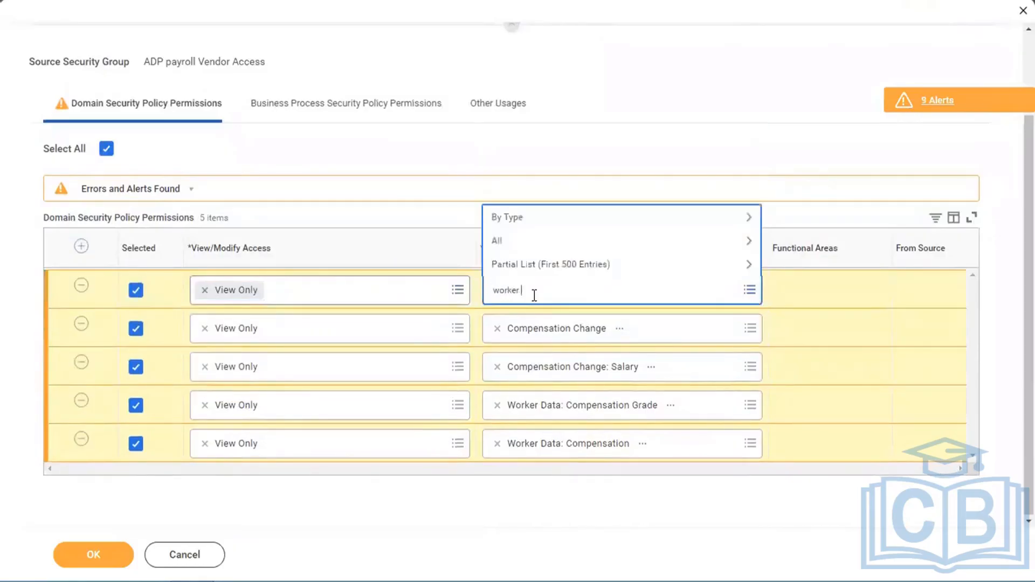
type("benefit")
key("Return")
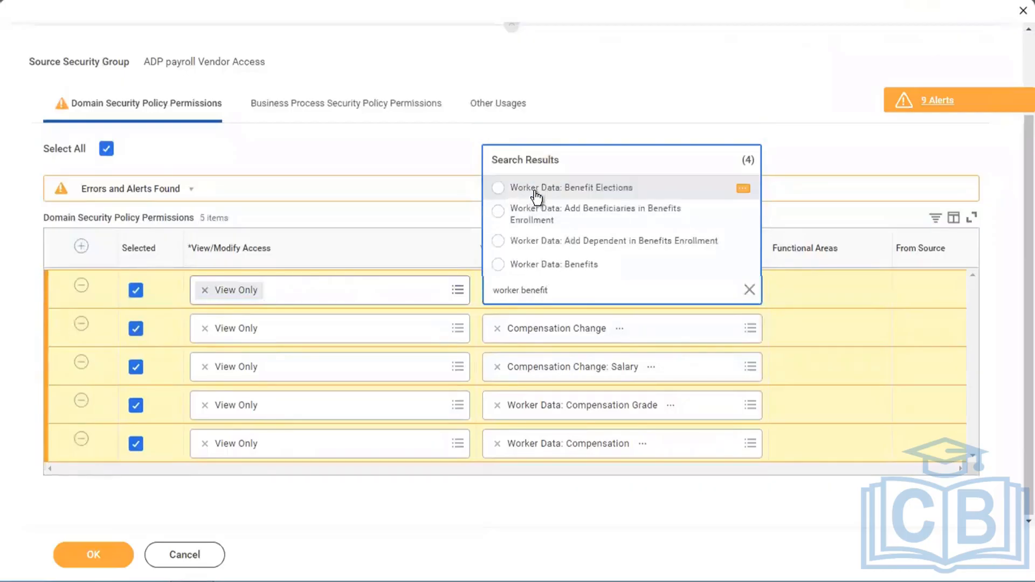
left_click(536, 189)
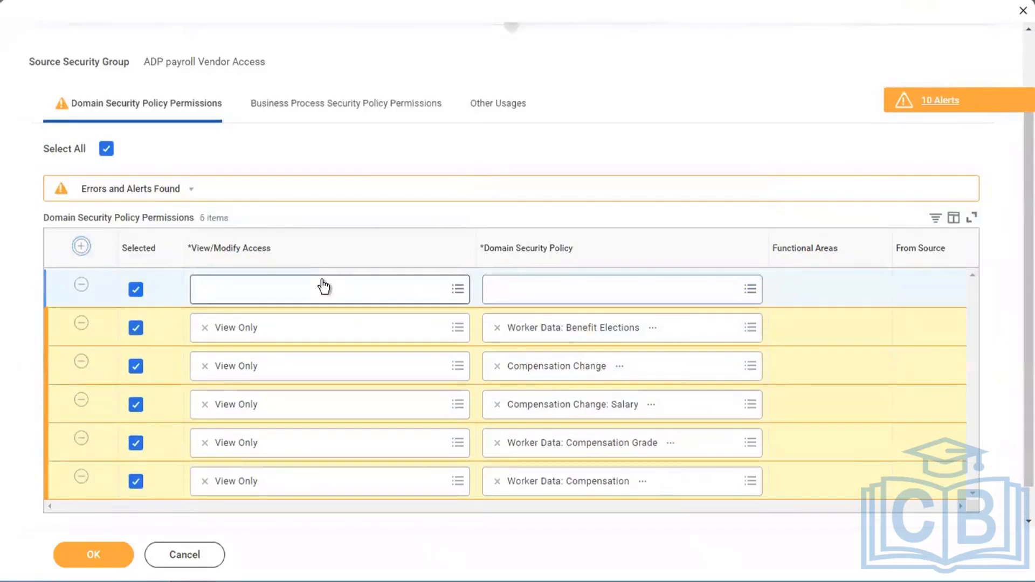
- Add a sixth domain permission row granting View Only access to Worker Data: Benefits
left_click(321, 287)
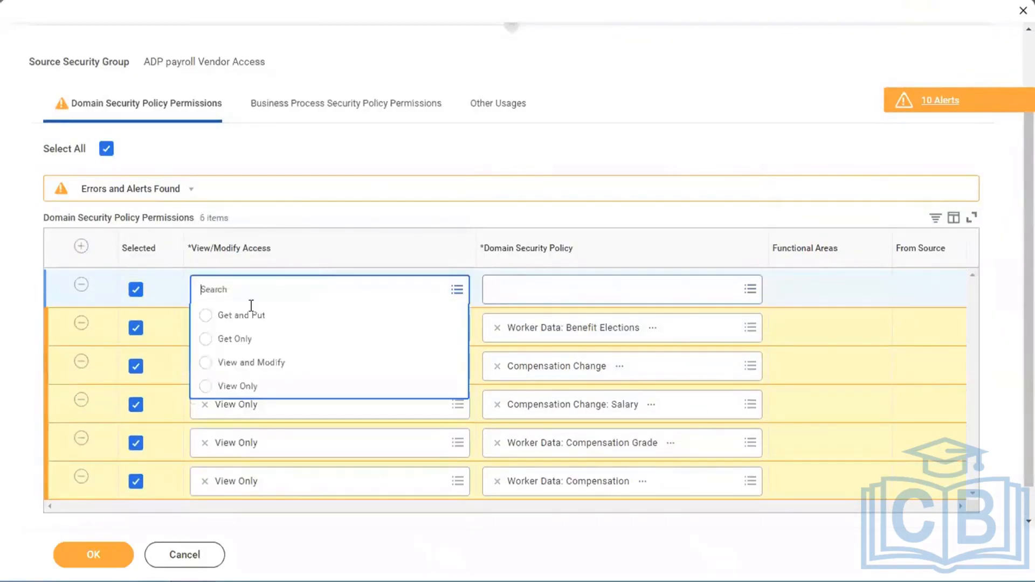
left_click(217, 386)
left_click(552, 286)
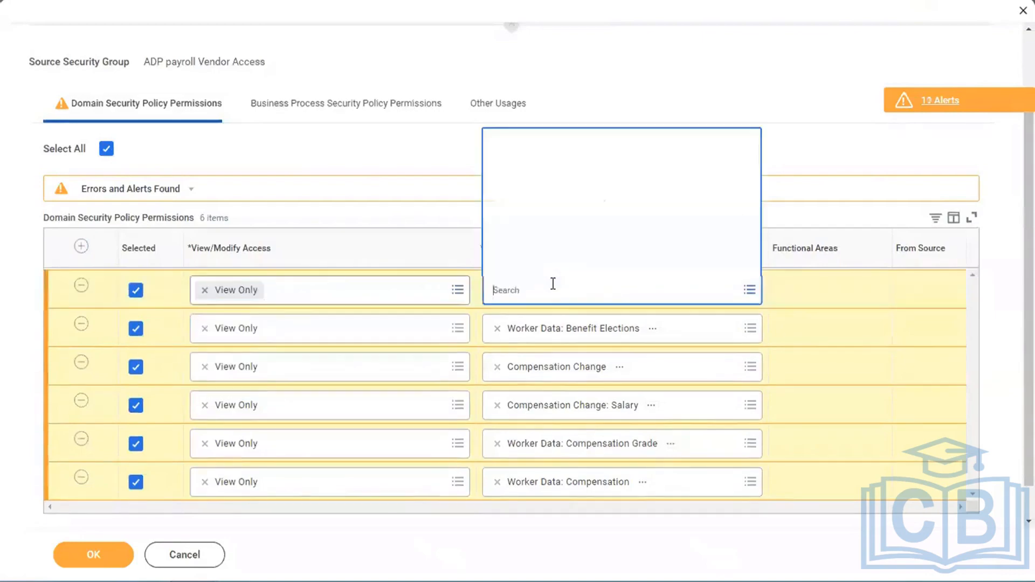
type("worker")
key("Return")
key("ctrl+a")
key("BackSpace")
type("w")
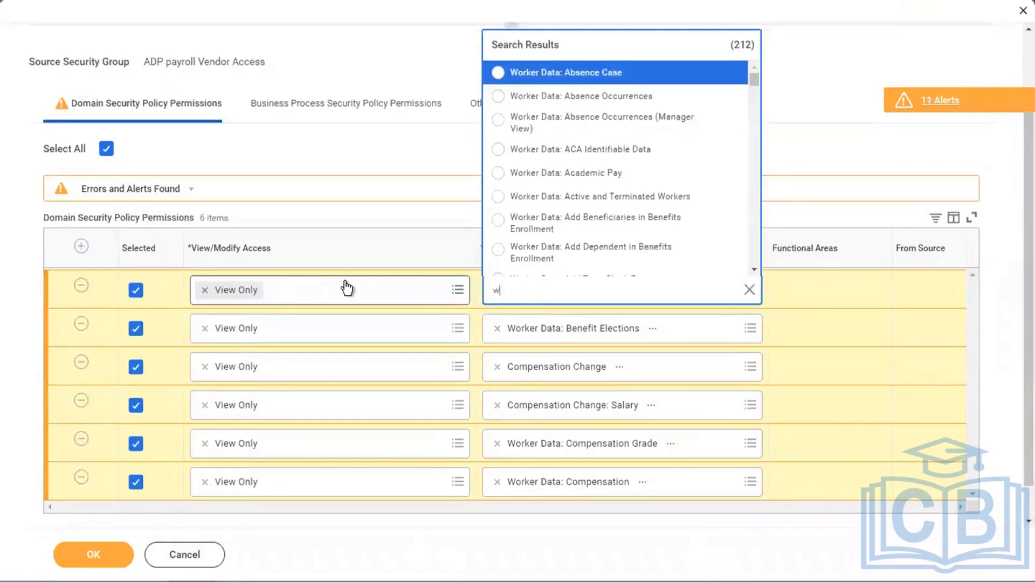
type("orker benefit")
key("Return")
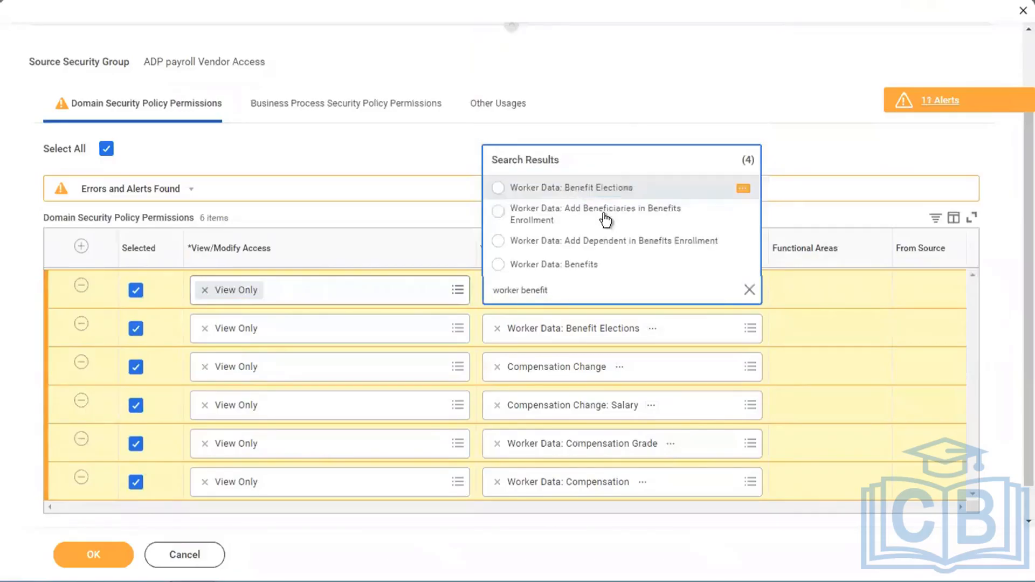
left_click(526, 265)
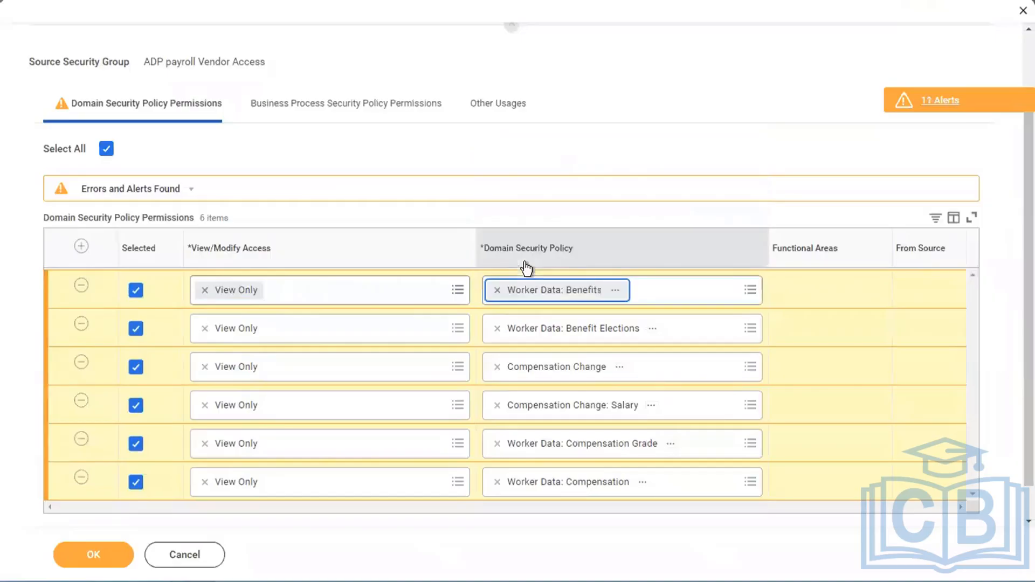
- Add a seventh domain permission row and set its access to View Only
left_click(80, 248)
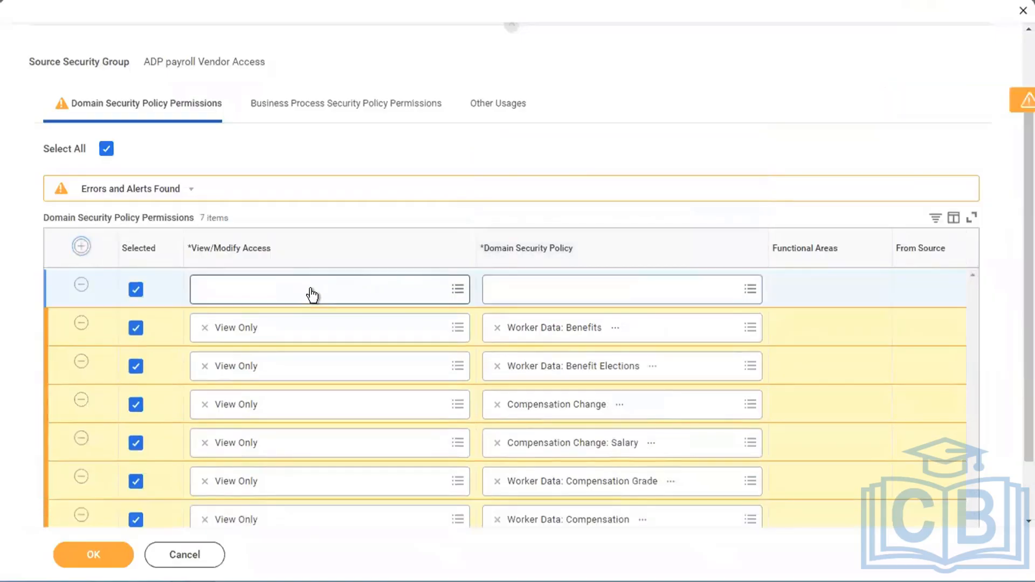
left_click(284, 291)
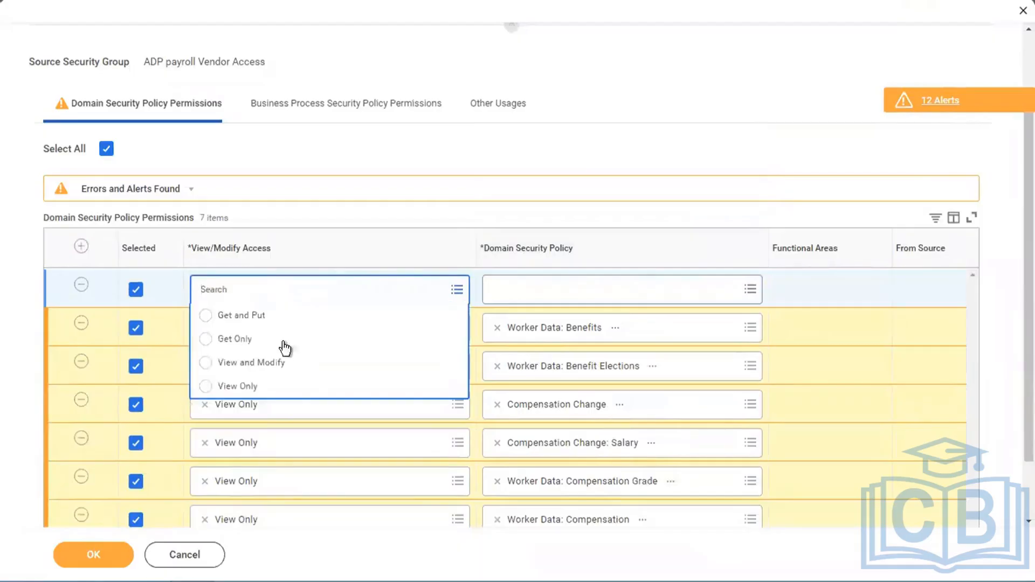
left_click(237, 386)
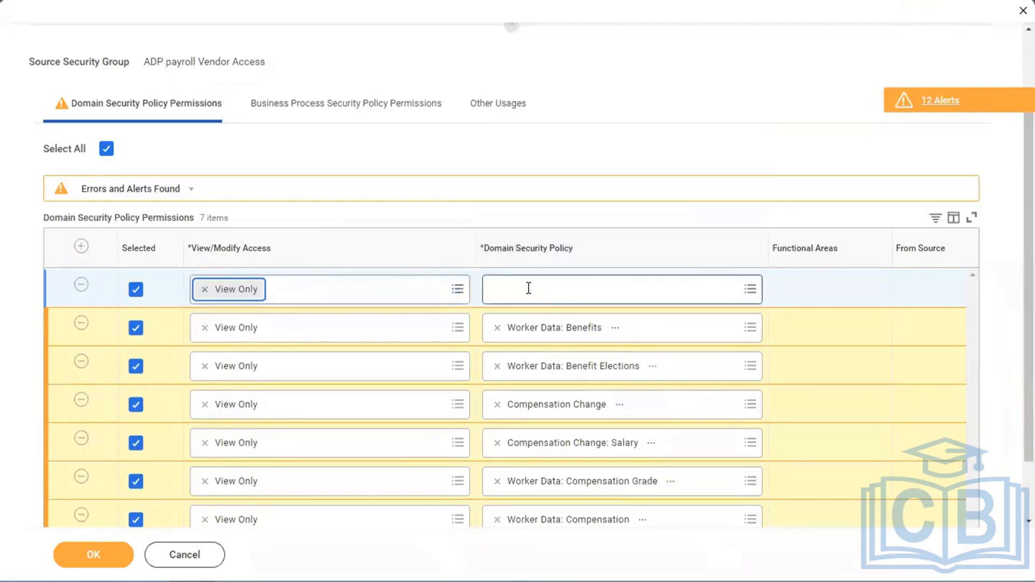
left_click(528, 289)
type("work")
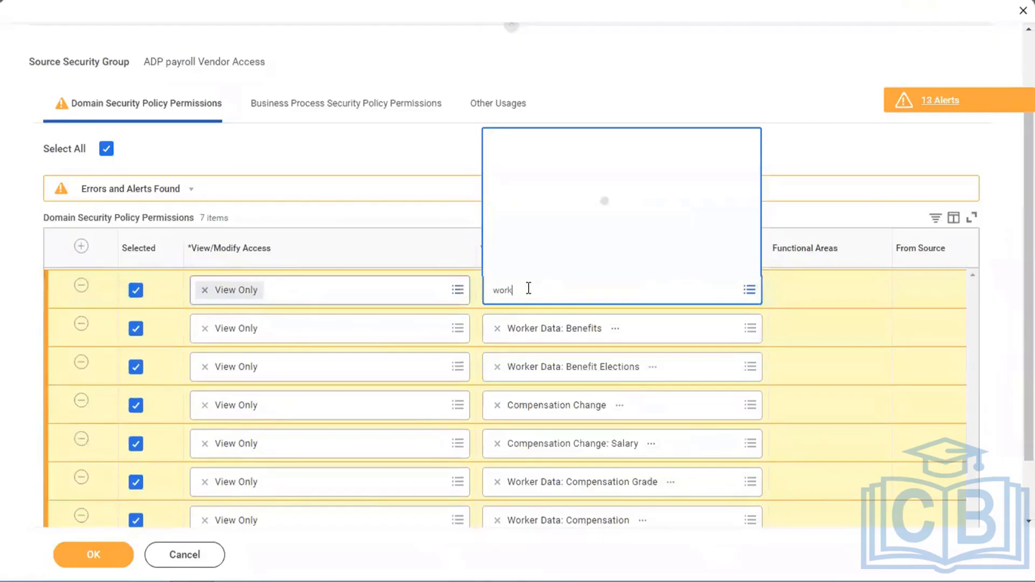
type("er benefit ")
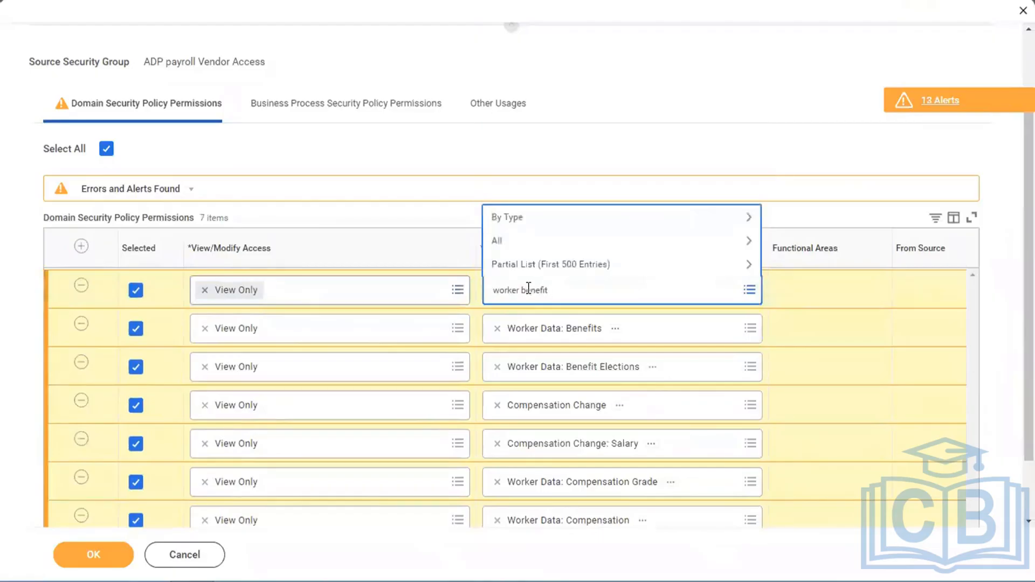
type("dep")
key("Return")
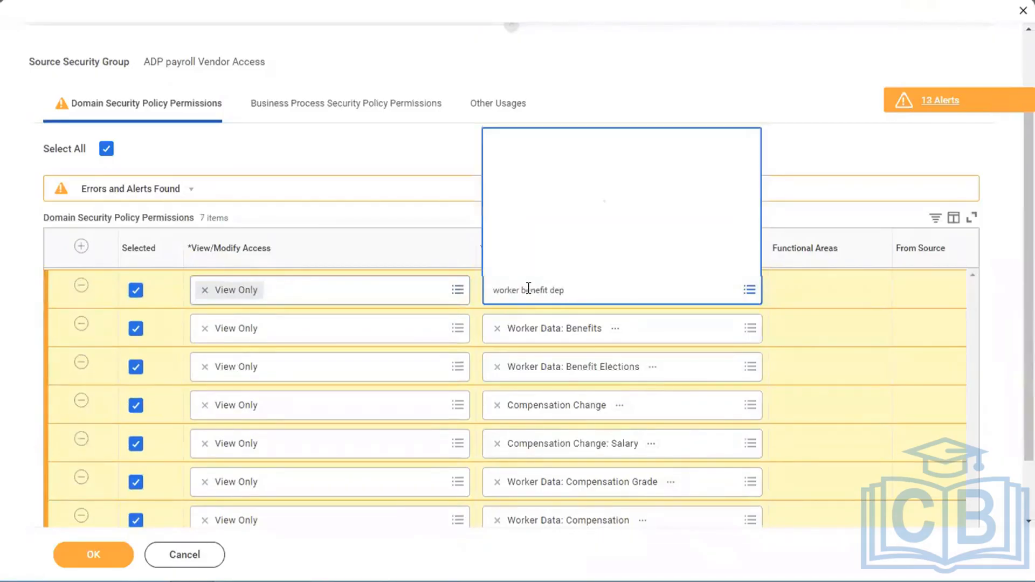
left_click(529, 294)
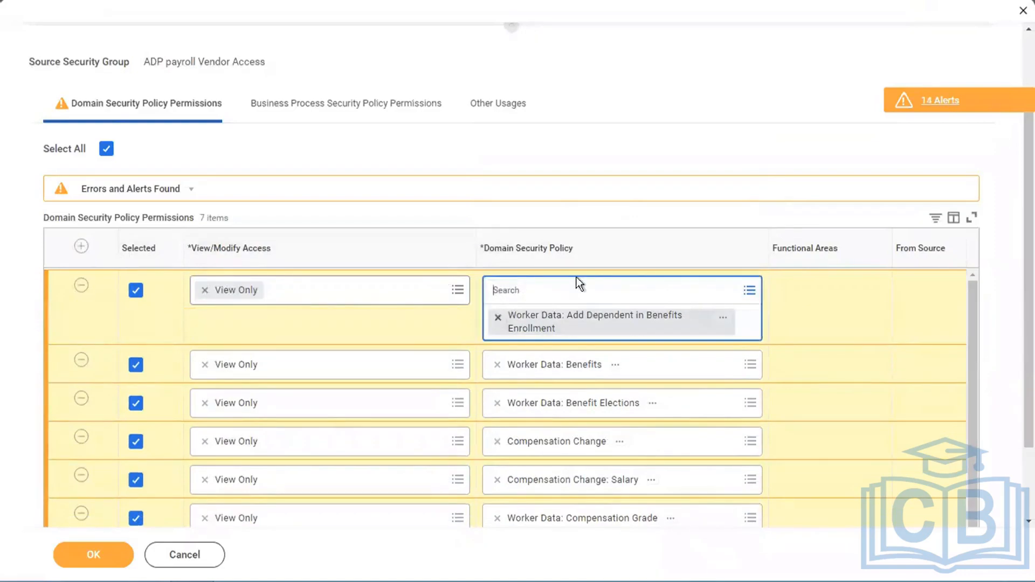
key("BackSpace")
left_click(538, 286)
type("dep")
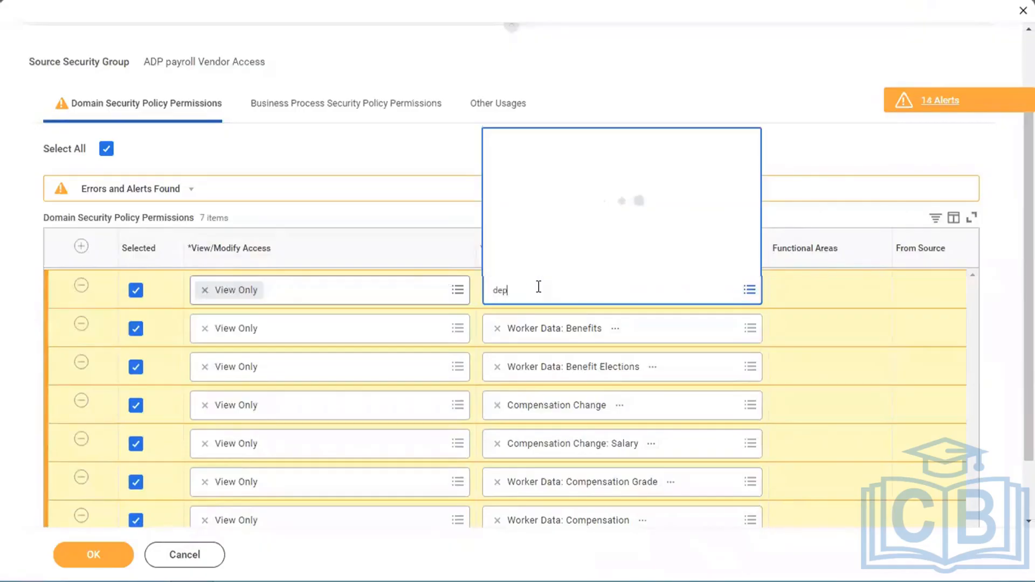
type("endent")
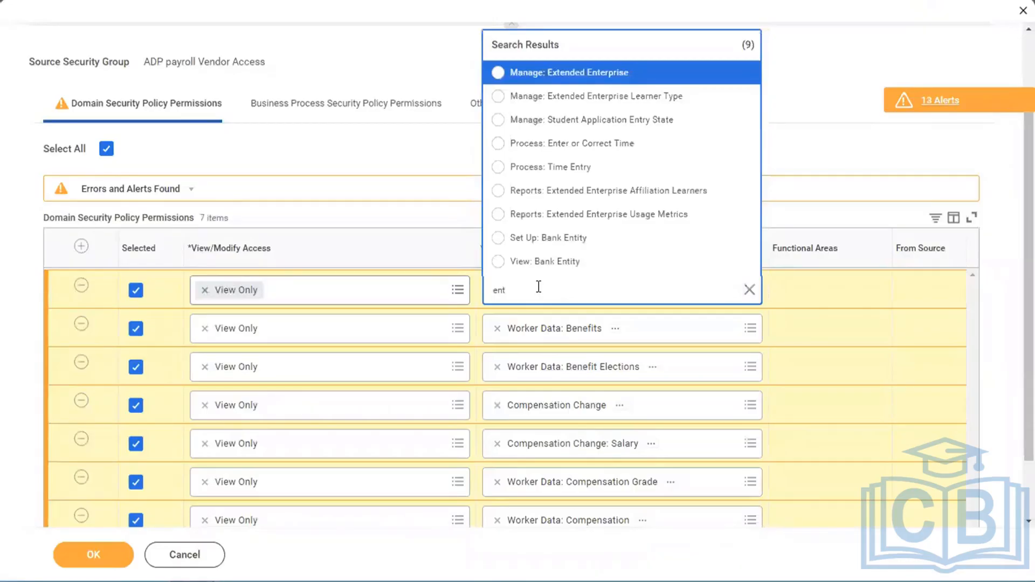
left_click(747, 295)
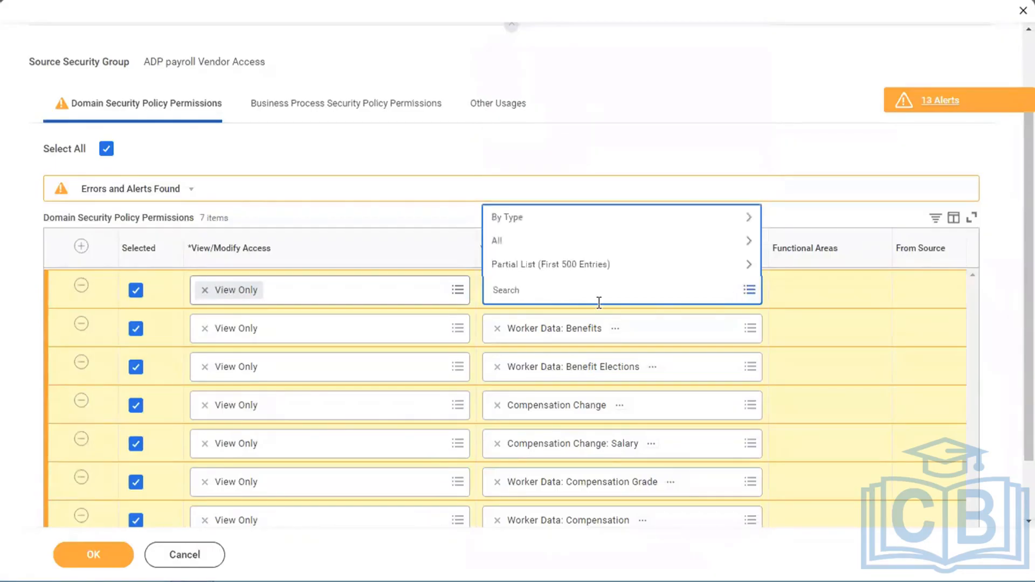
- Search for "dependent" and set the seventh row's domain security policy to Worker Data: Dependents
type("dependent")
key("Return")
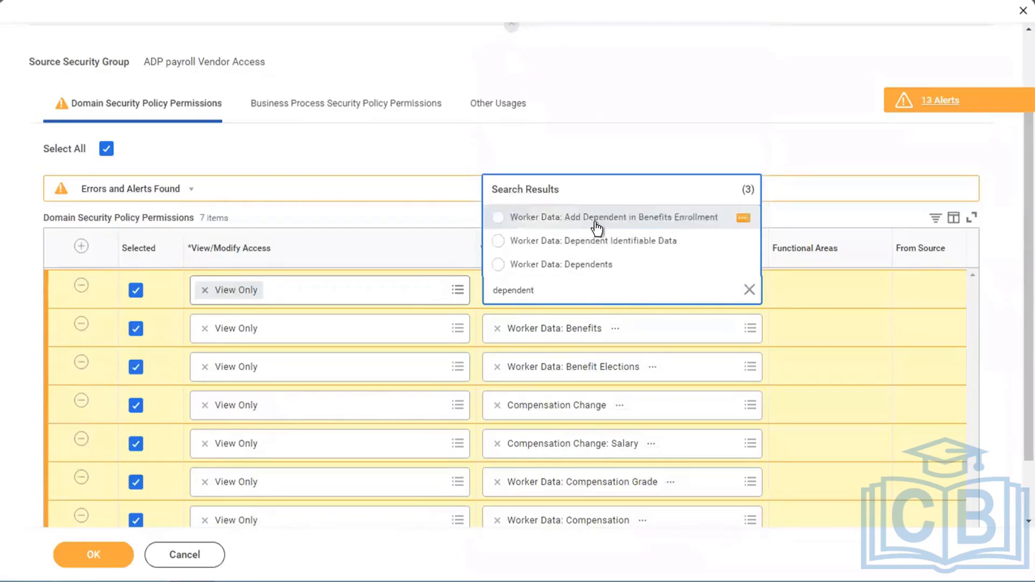
left_click(578, 271)
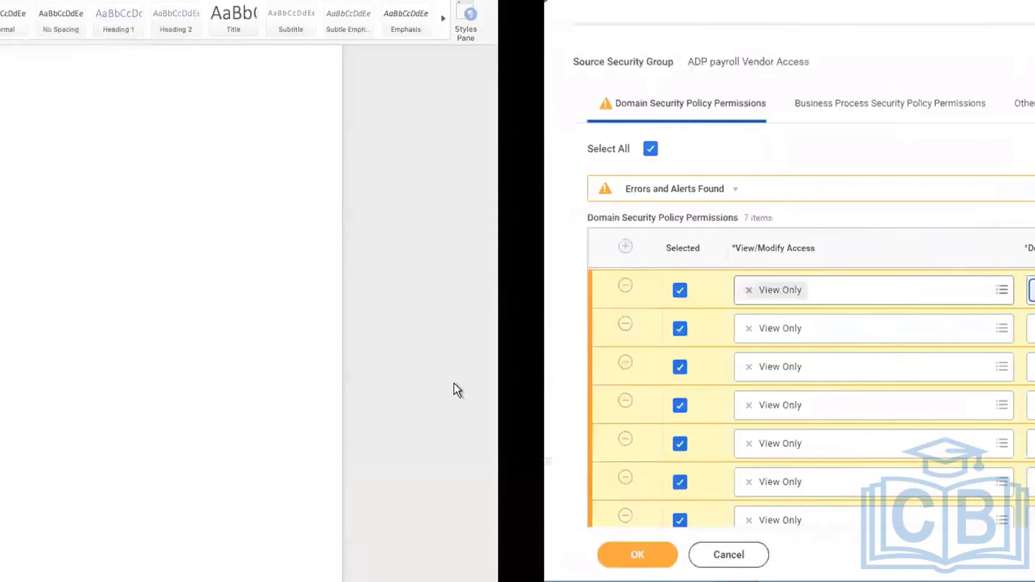
- Add an eighth domain permission row granting View Only access to Person Data: Personal Information
left_click_drag(356, 575, 313, 558)
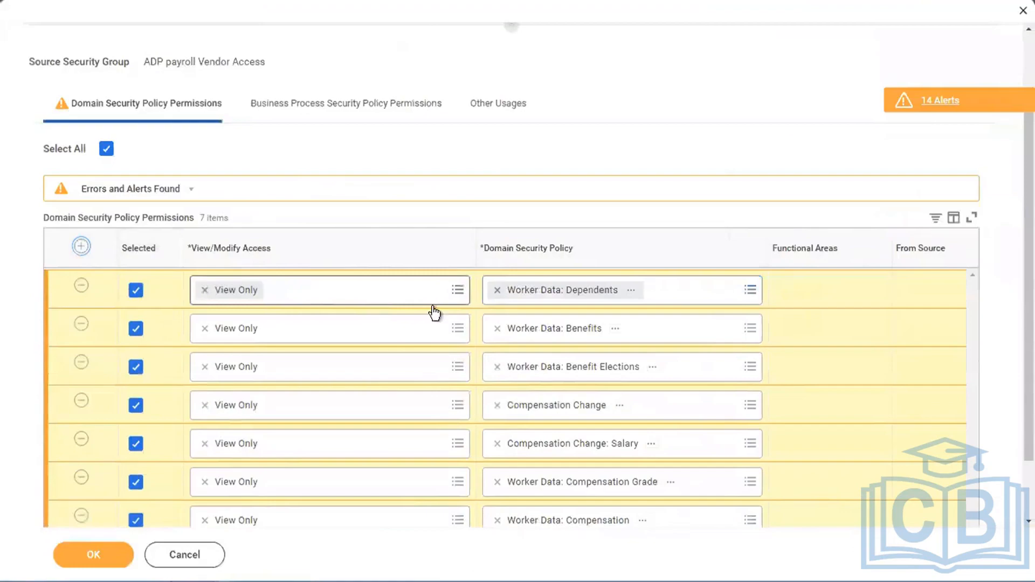
scroll(721, 87, "down", 2)
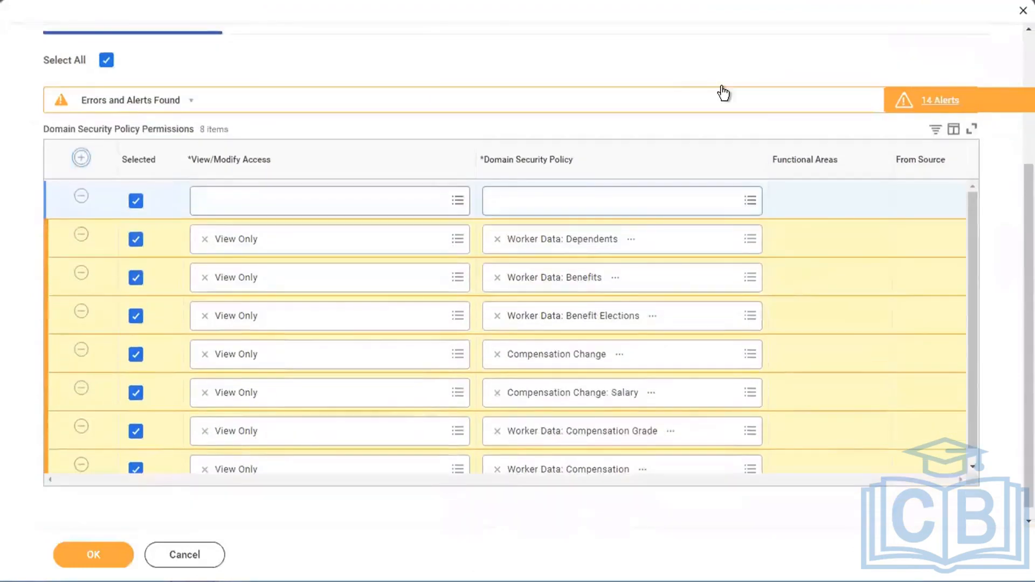
left_click(348, 190)
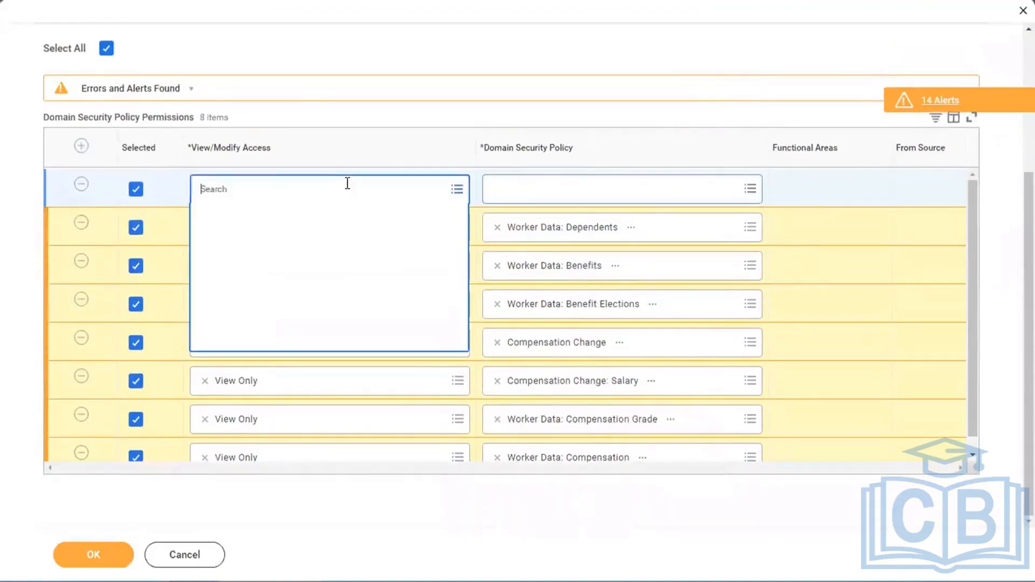
left_click(244, 288)
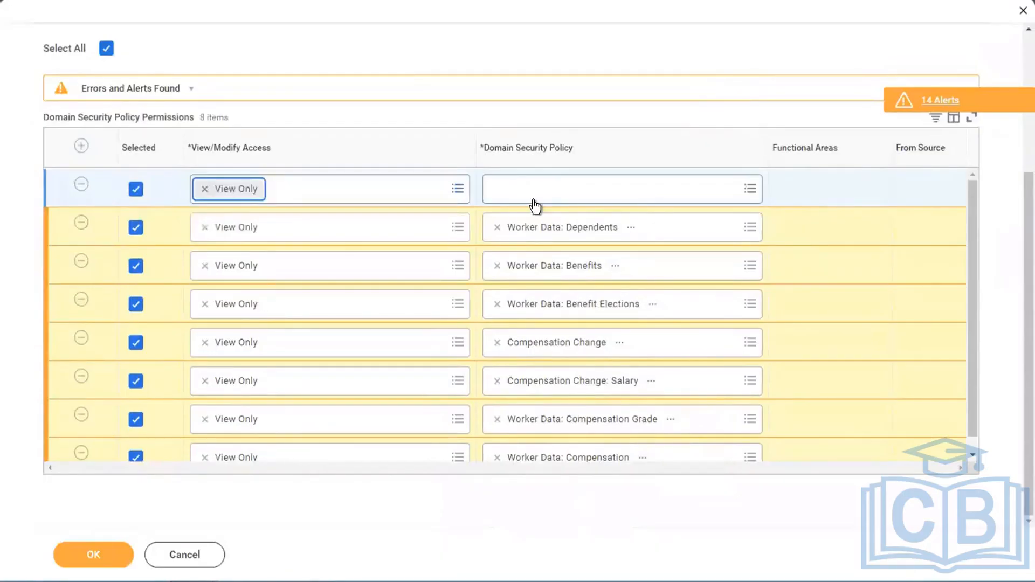
left_click(532, 204)
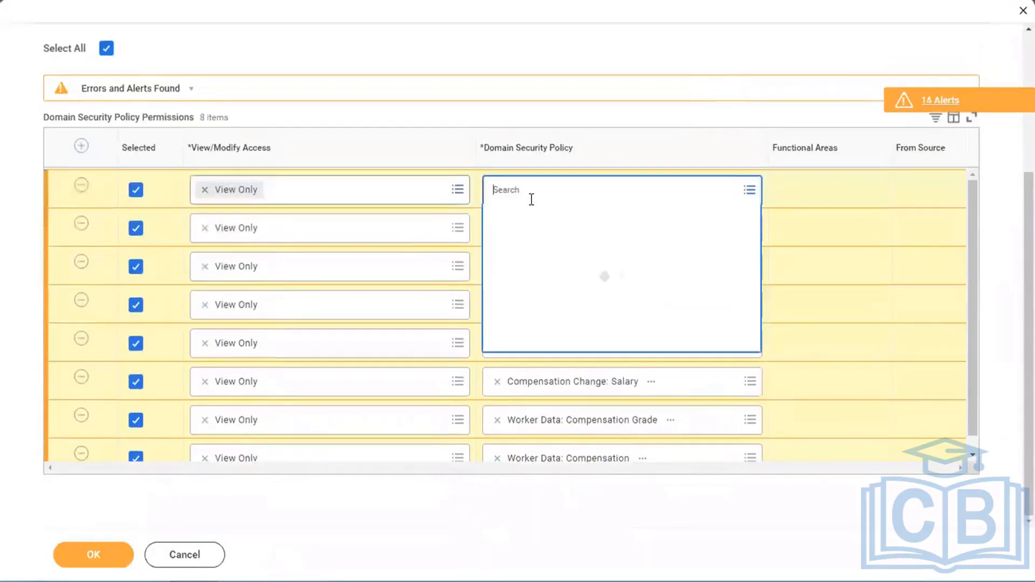
type("personal info")
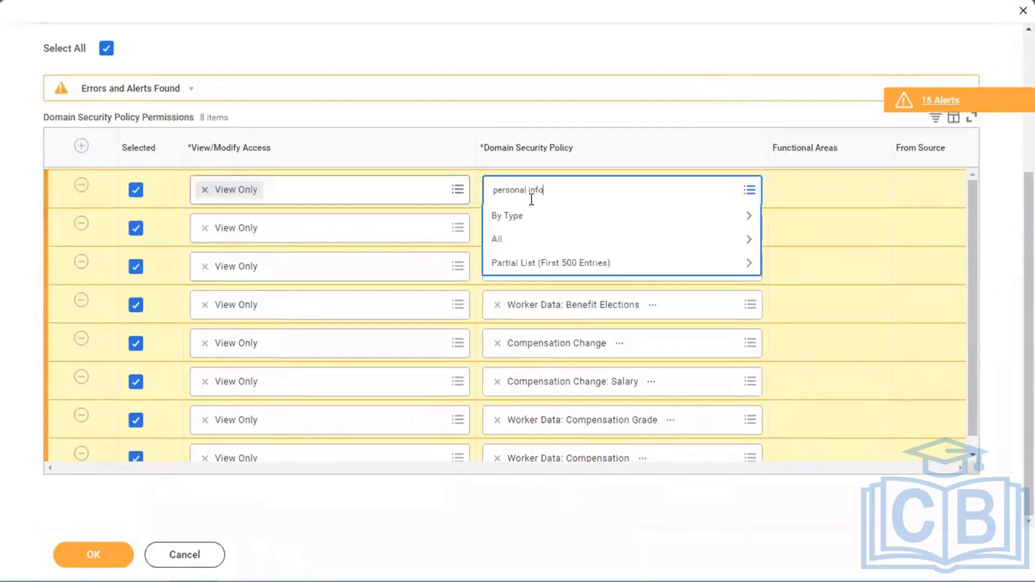
key("Return")
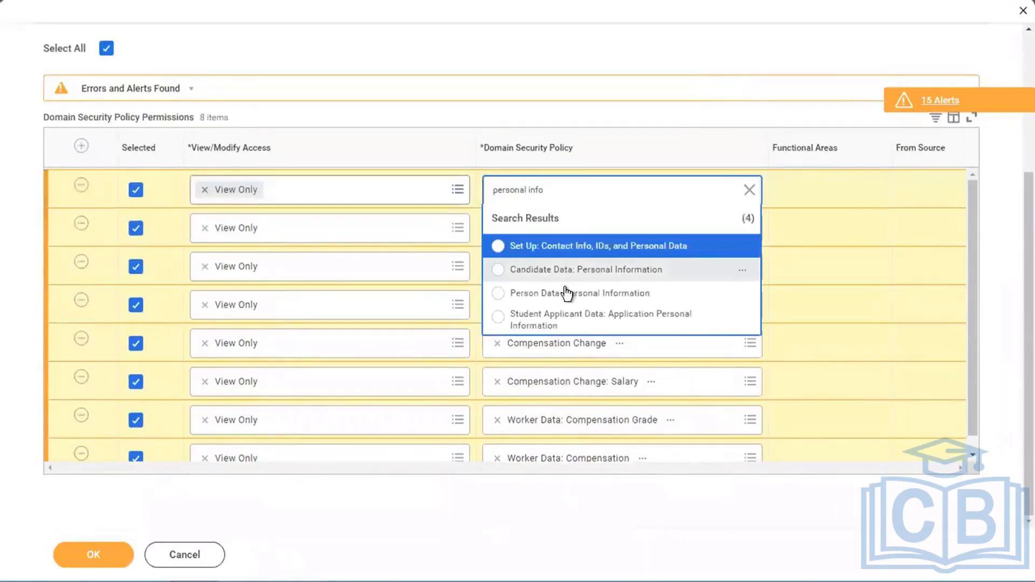
left_click(542, 296)
- Add a ninth domain permission row granting View Only access to Worker Data: Payroll
left_click(82, 147)
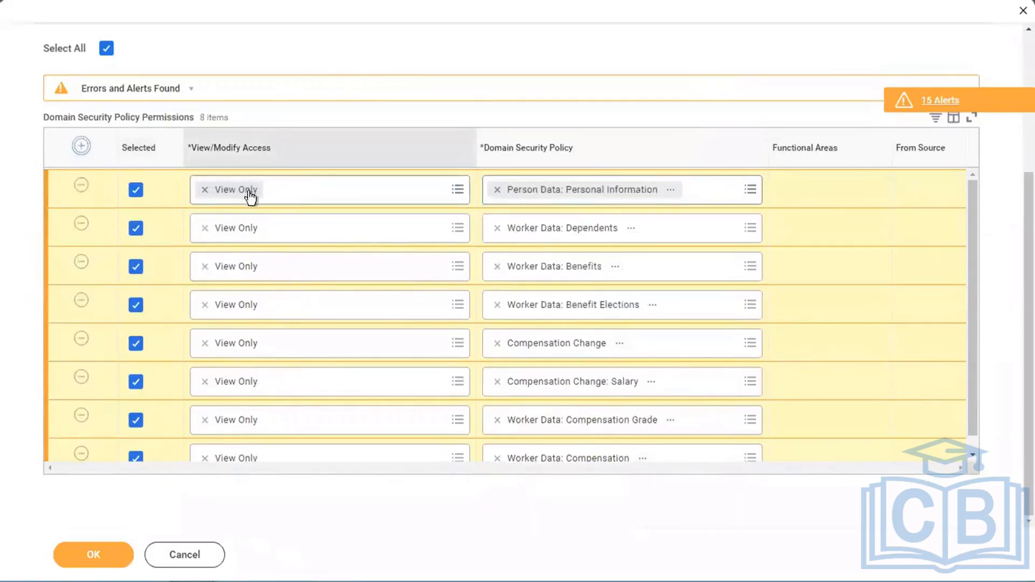
left_click(305, 194)
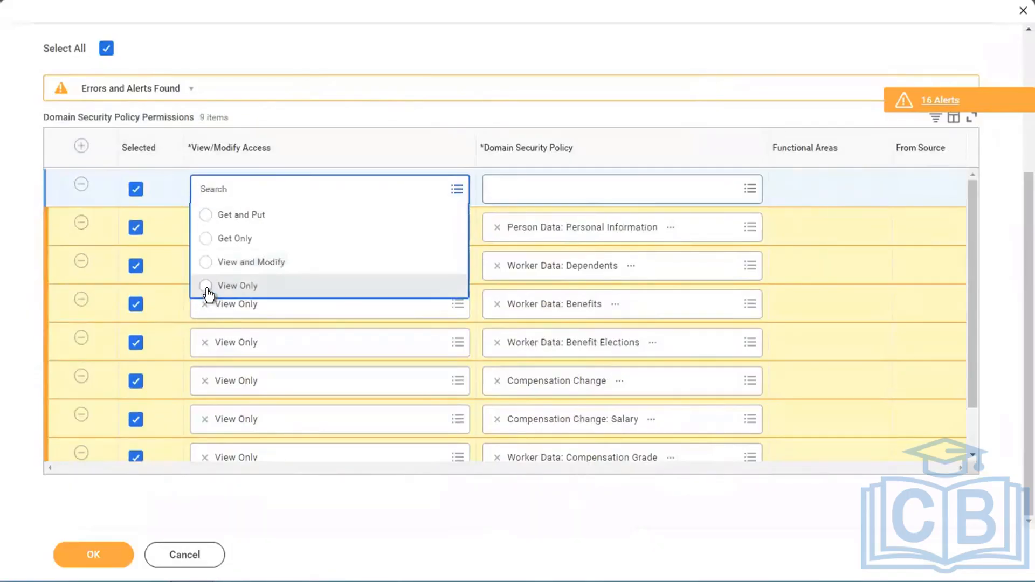
left_click(208, 287)
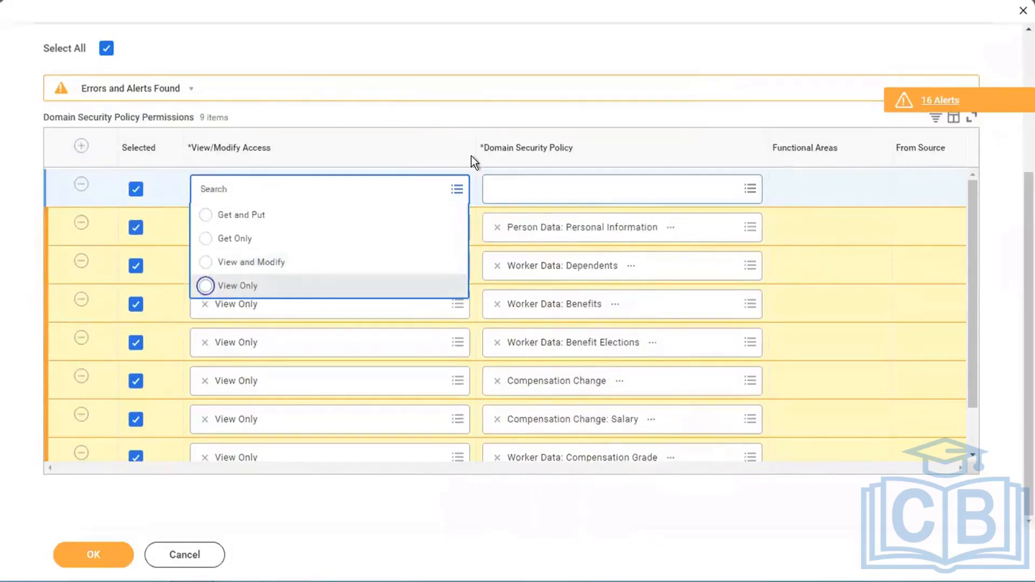
left_click(545, 192)
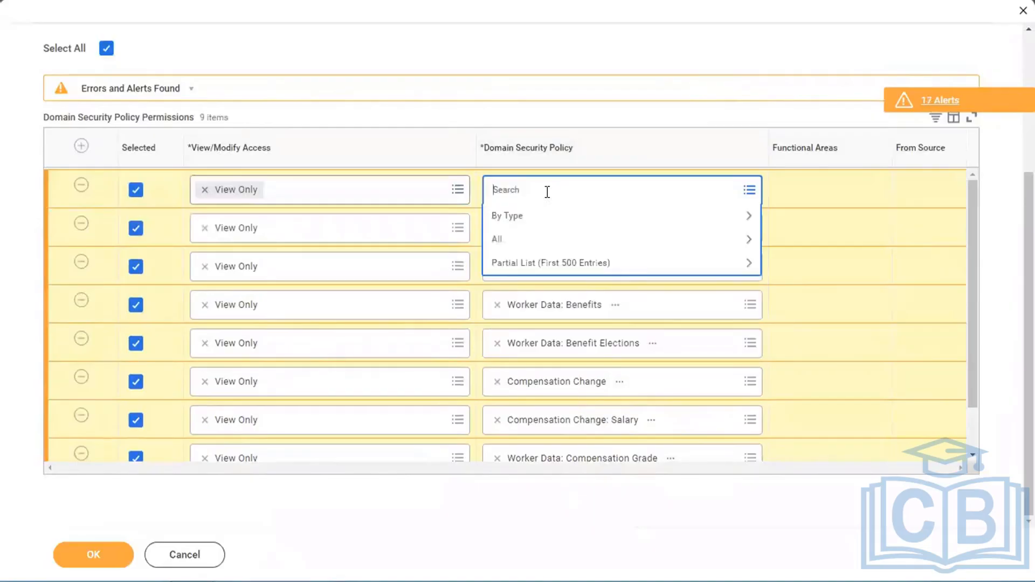
type("worker payroll")
key("Return")
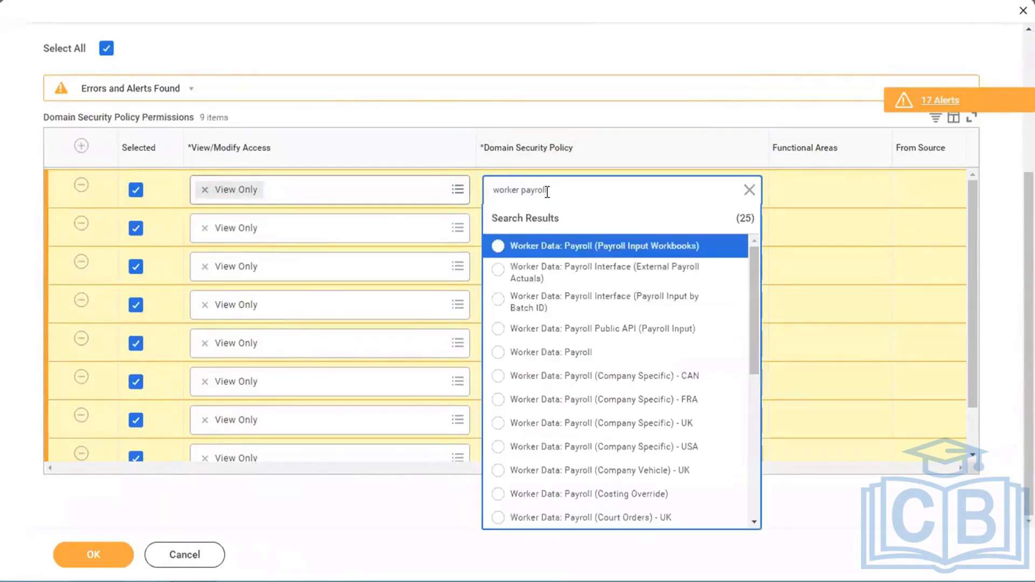
left_click(564, 352)
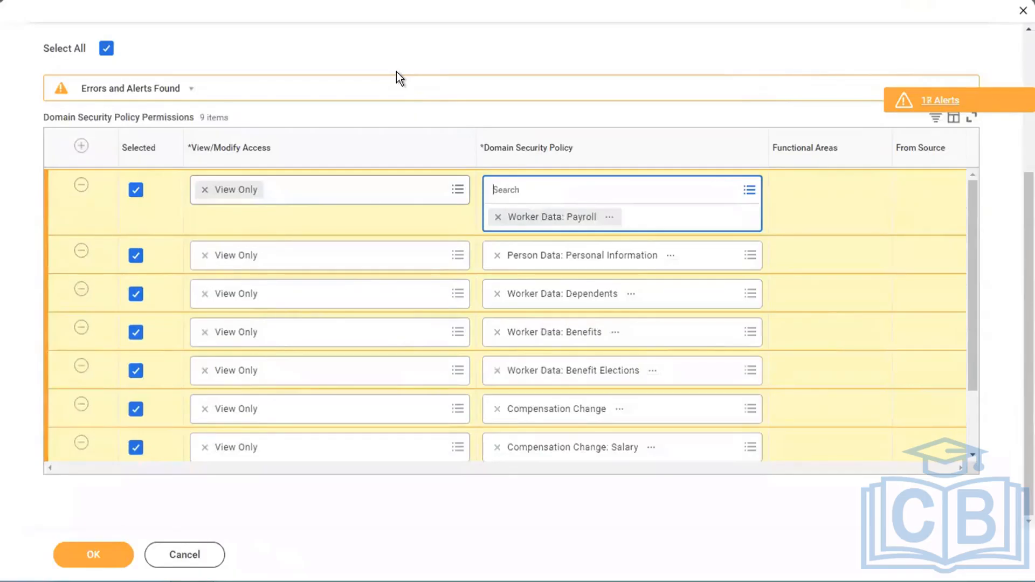
key("Tab")
left_click(441, 60)
- Review the domain permission rows, the access options for Worker Data: Dependents, and the security group's business process security policy permissions
scroll(441, 60, "up", 4)
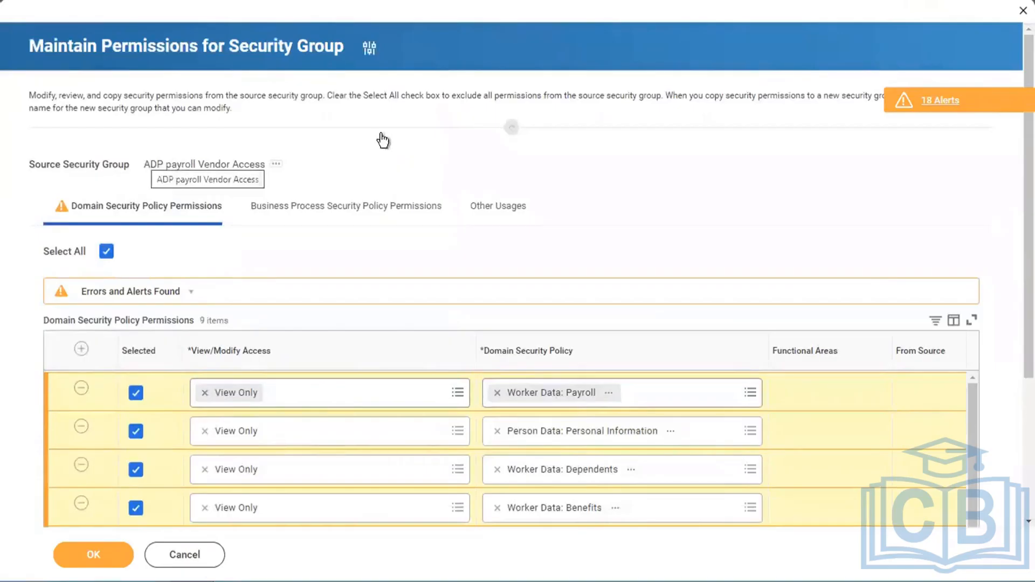
scroll(658, 167, "down", 4)
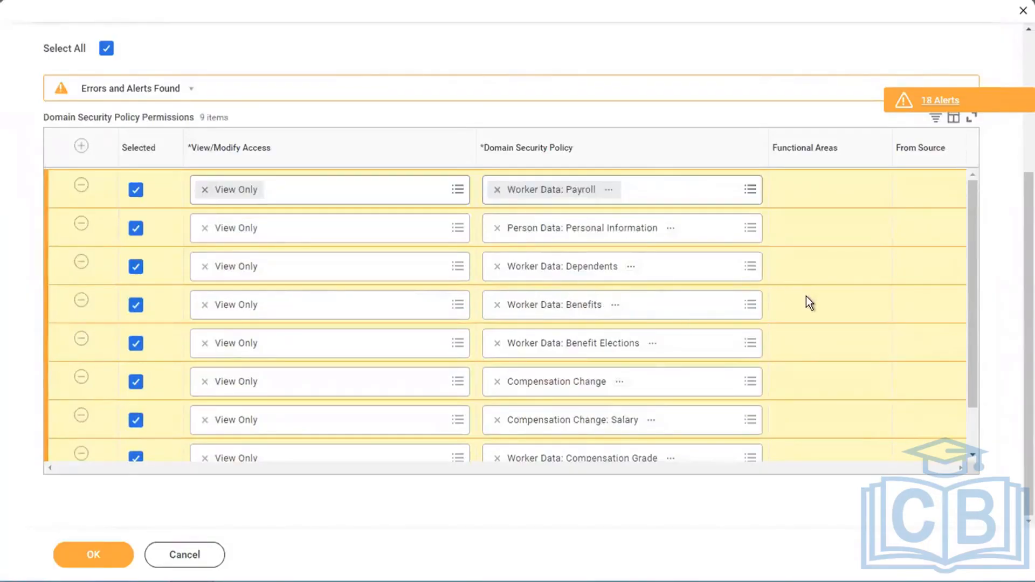
scroll(806, 296, "down", 1)
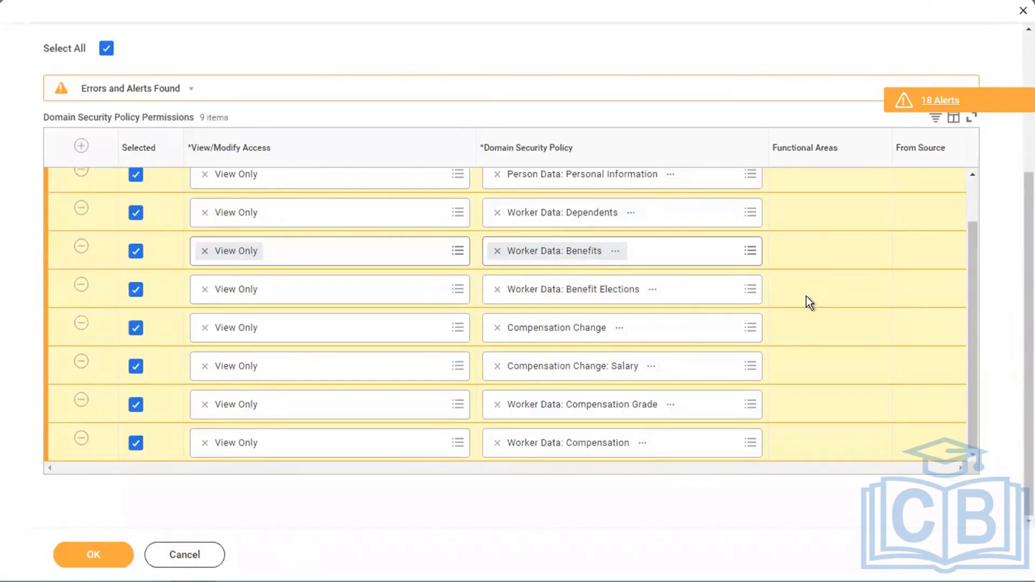
scroll(331, 326, "up", 1)
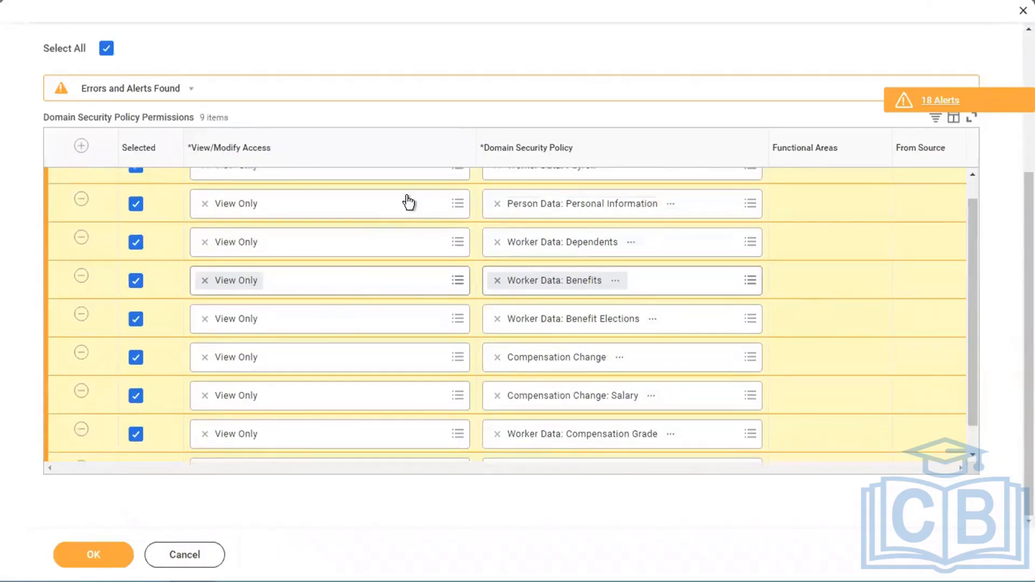
left_click(392, 231)
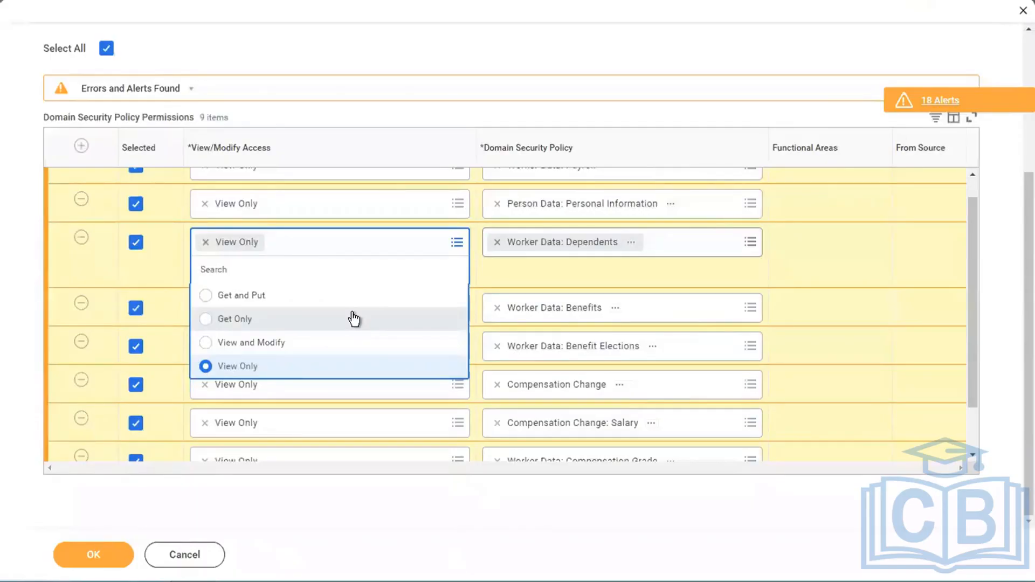
scroll(539, 53, "up", 1)
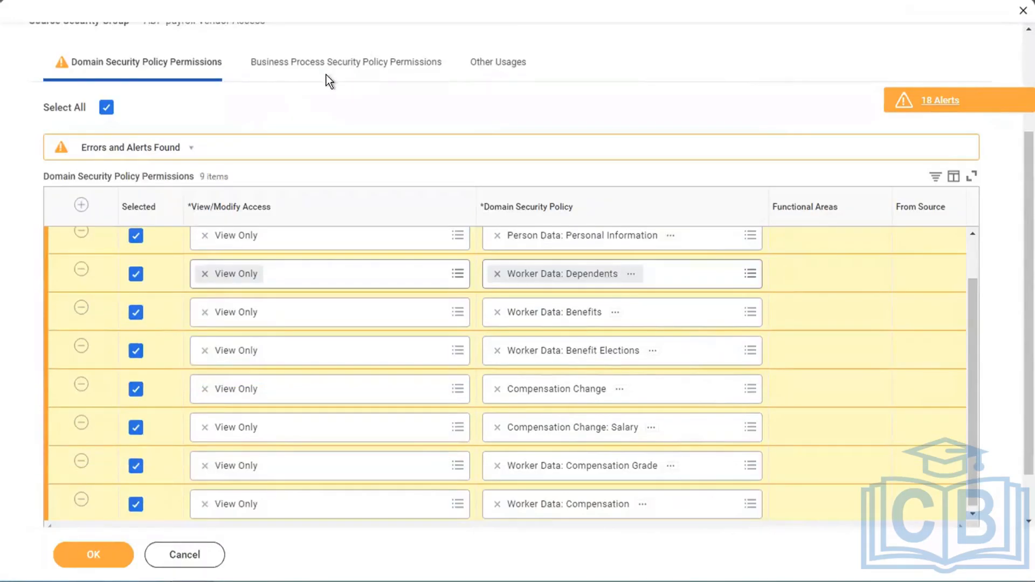
left_click(307, 63)
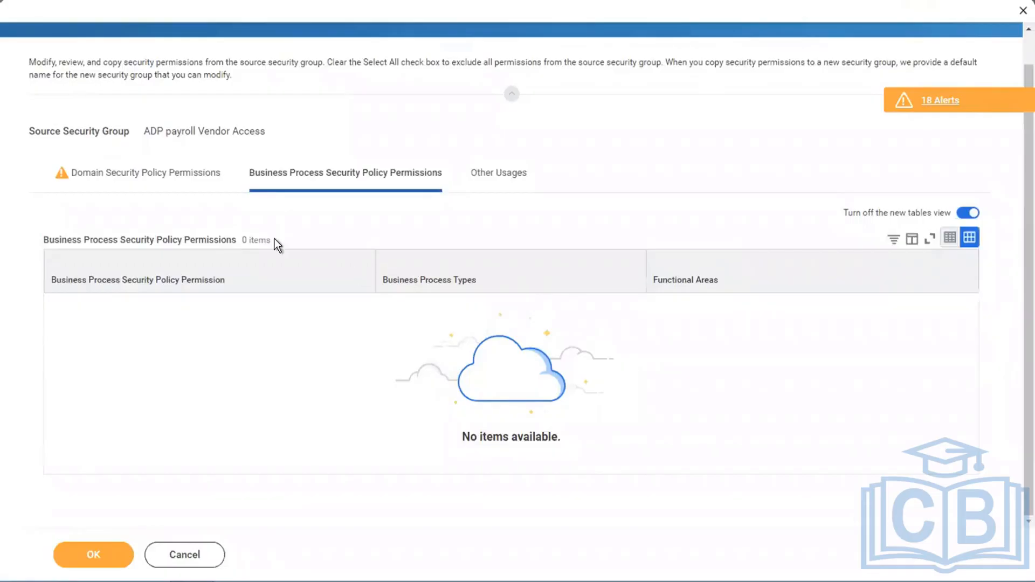
left_click(130, 176)
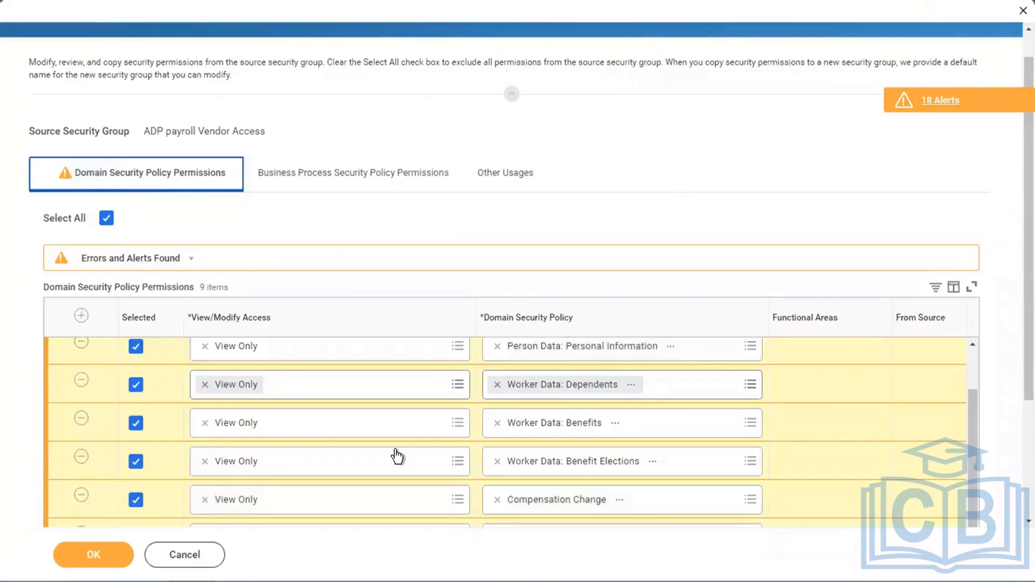
- Submit the security group's domain permissions and close the resulting permissions summary
left_click(86, 559)
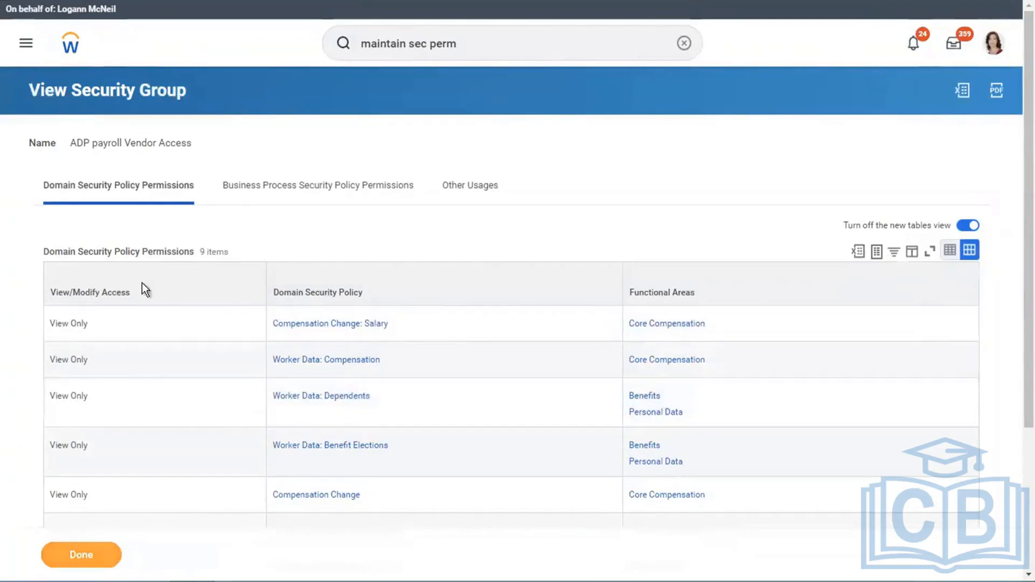
left_click(76, 556)
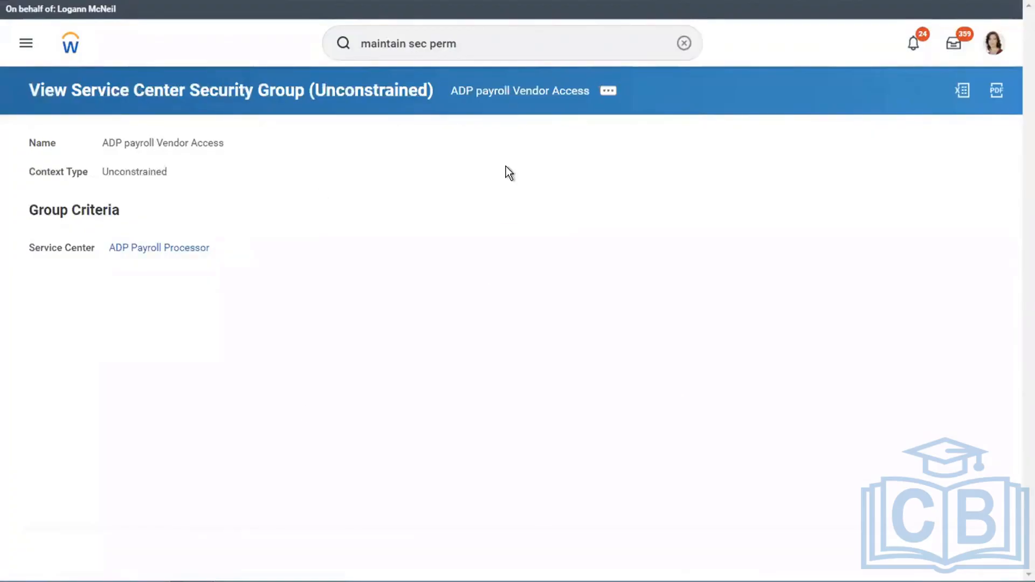
- Search for the Activate Pending Security Policy Changes task and open it
left_click(682, 43)
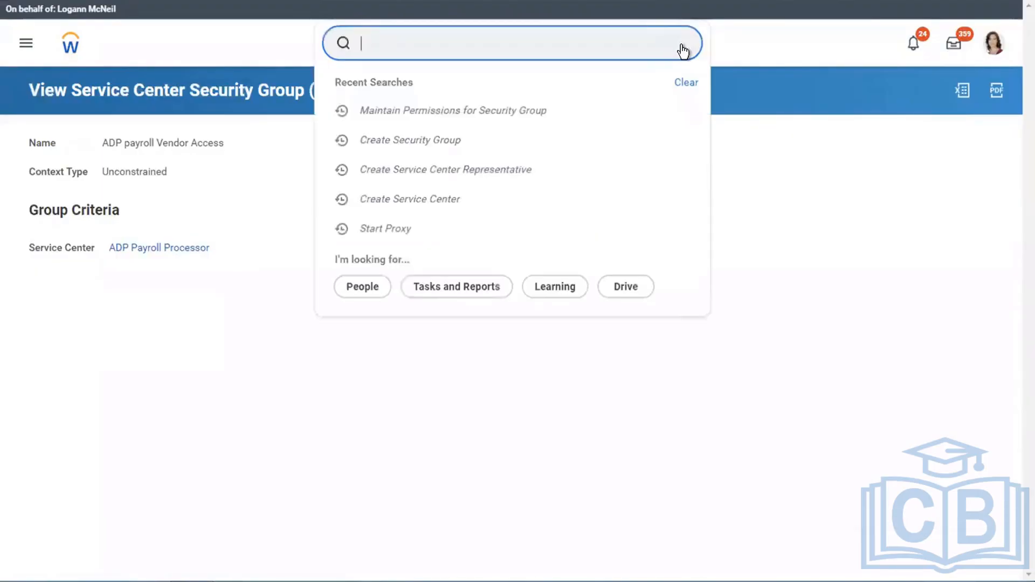
type("acti")
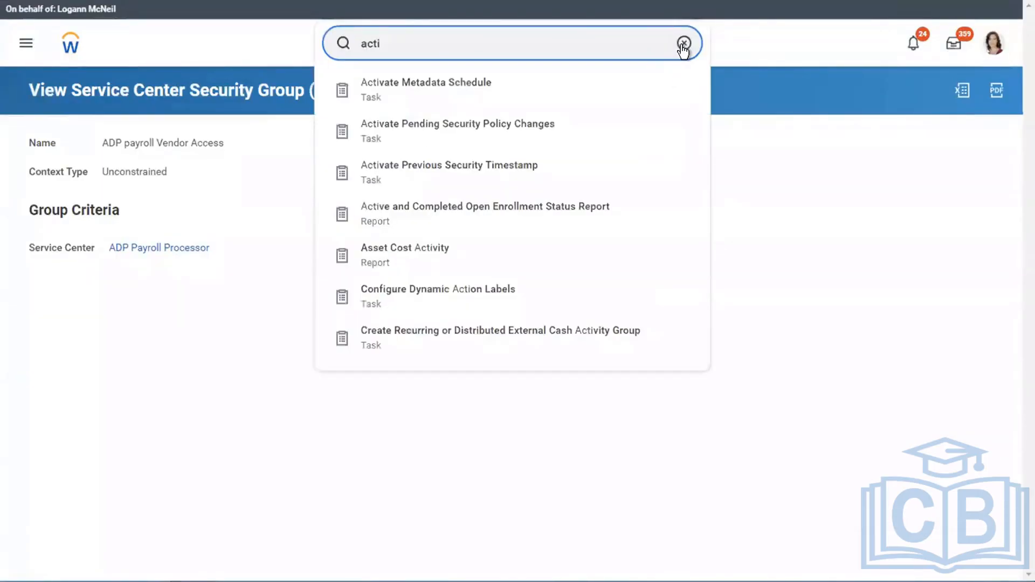
type(" pend sec pol cha")
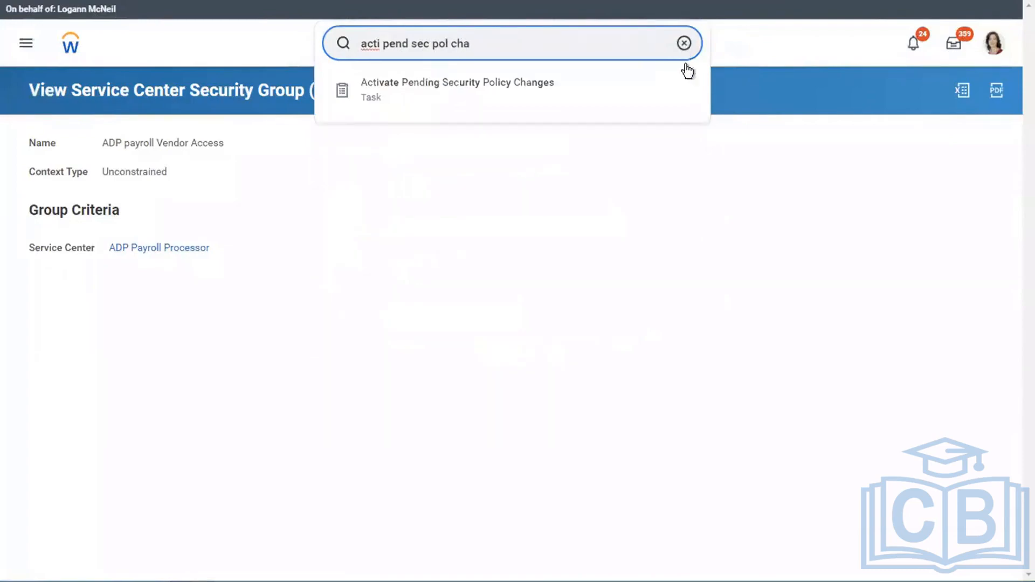
left_click(598, 81)
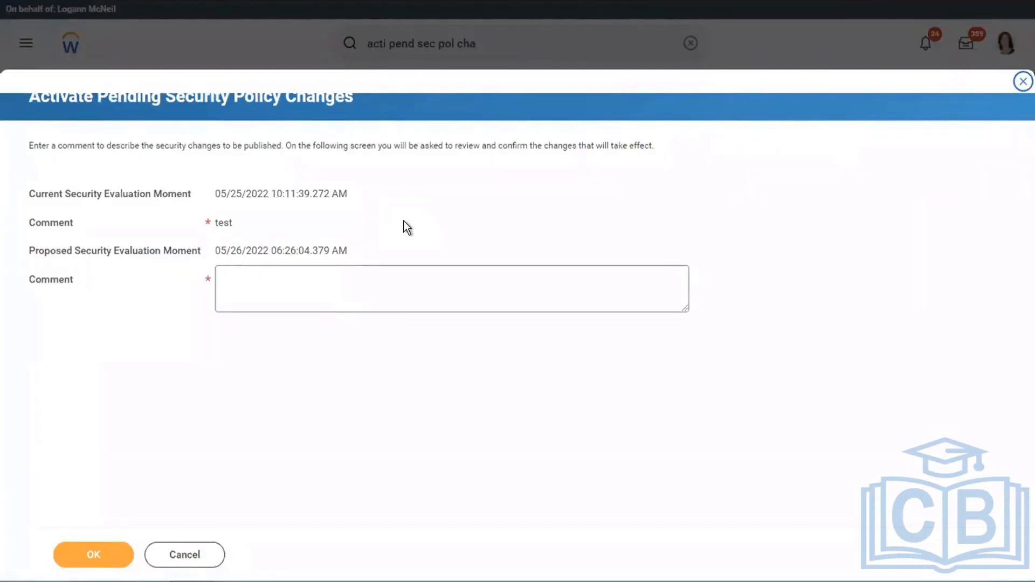
- Enter "activate new security group for testing" as the comment describing the pending security policy changes
left_click(252, 284)
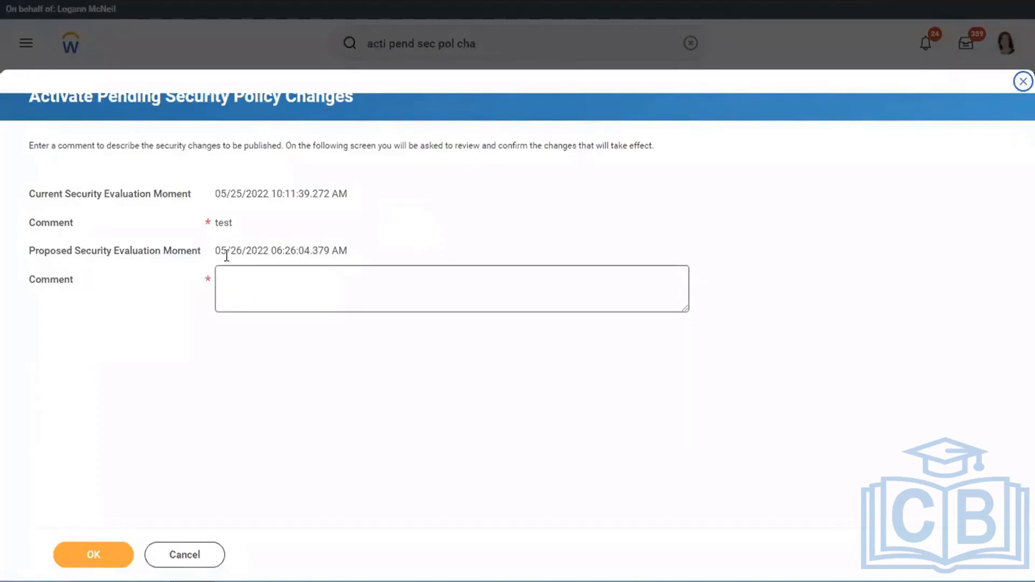
left_click(404, 172)
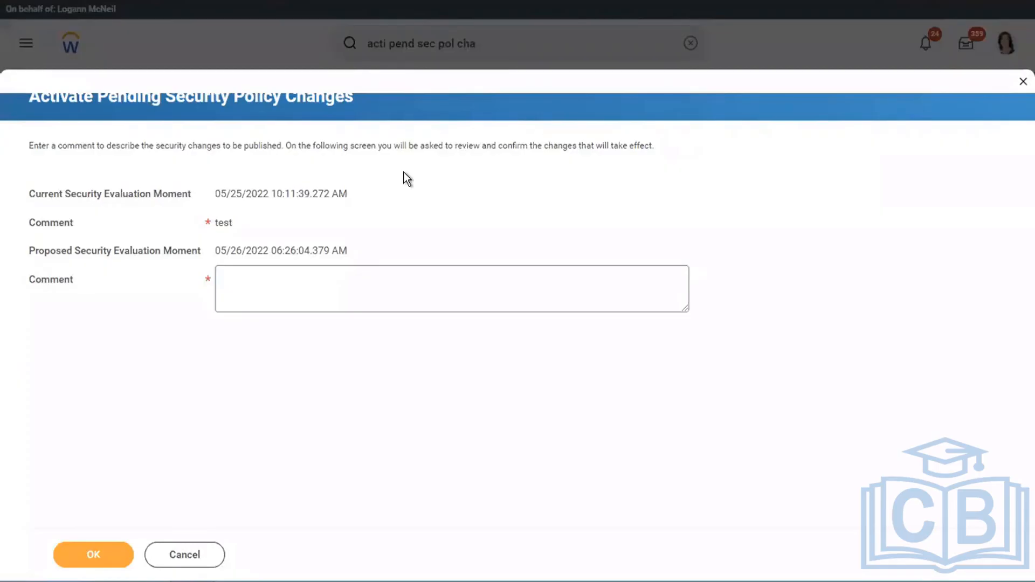
left_click(265, 299)
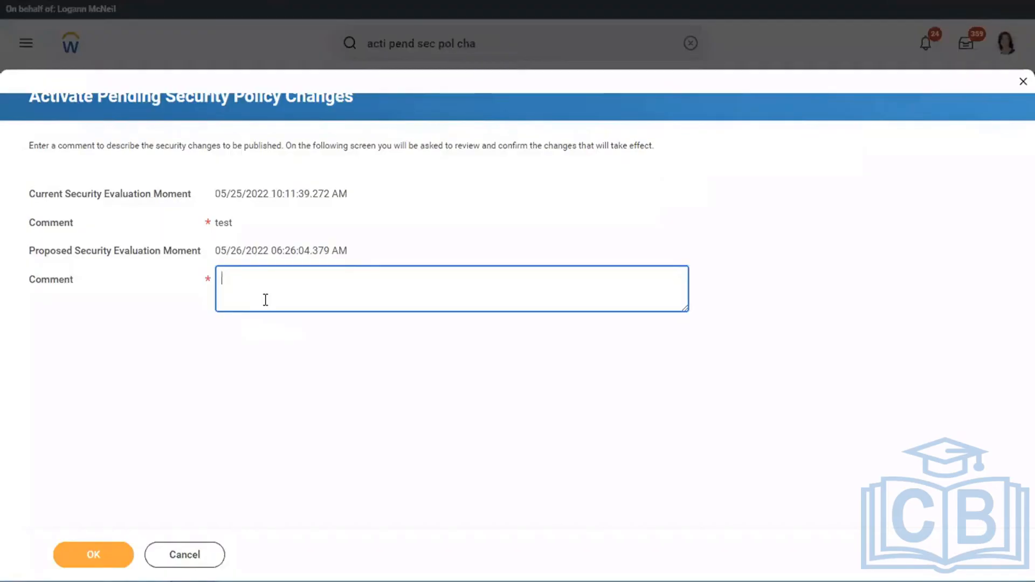
type("activate new secueit")
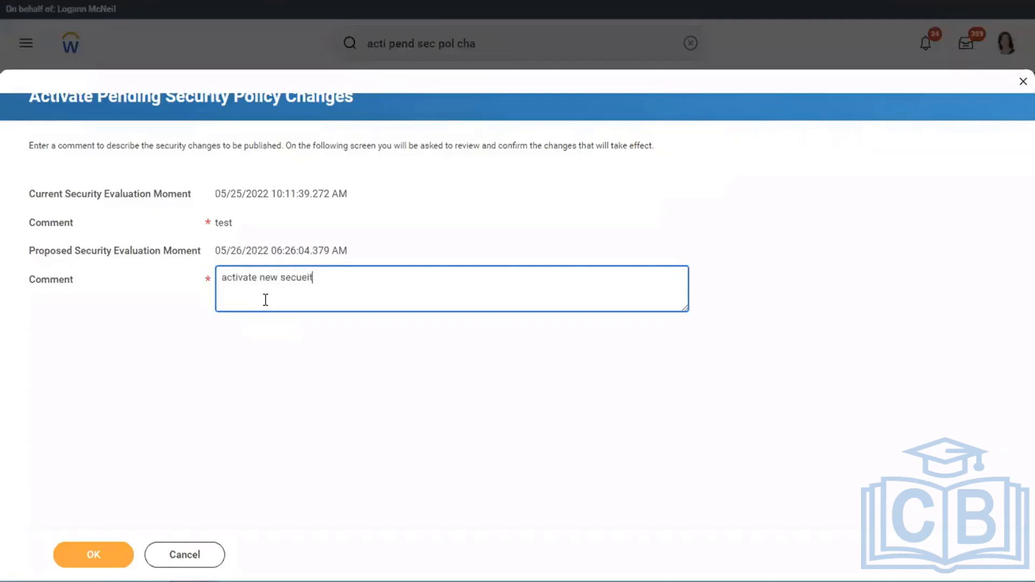
key("BackSpace")
key("BackSpace")
key("BackSpace")
type("rity group for testing")
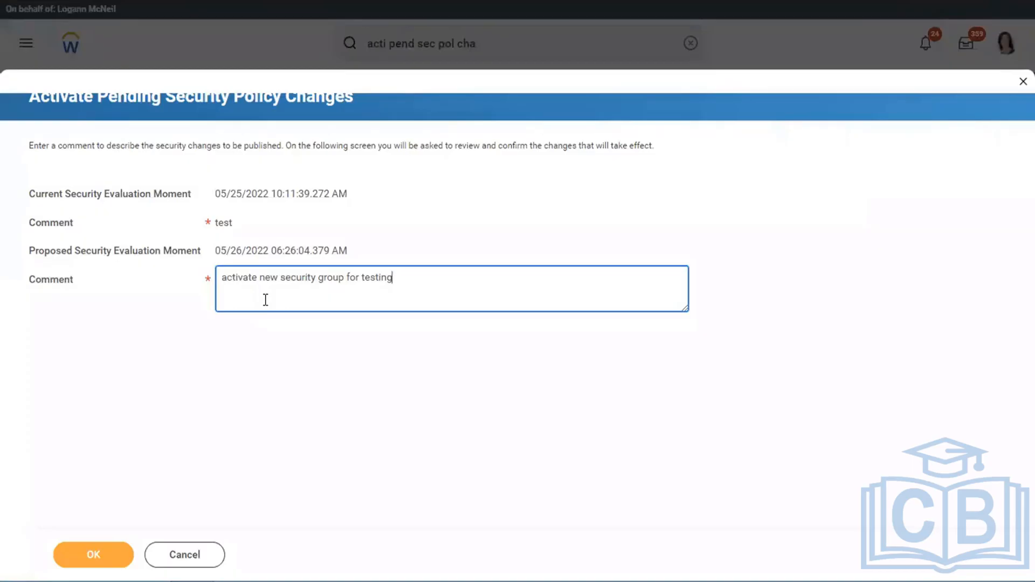
- Submit the comment and confirm the activation of all pending security policy changes
left_click(93, 561)
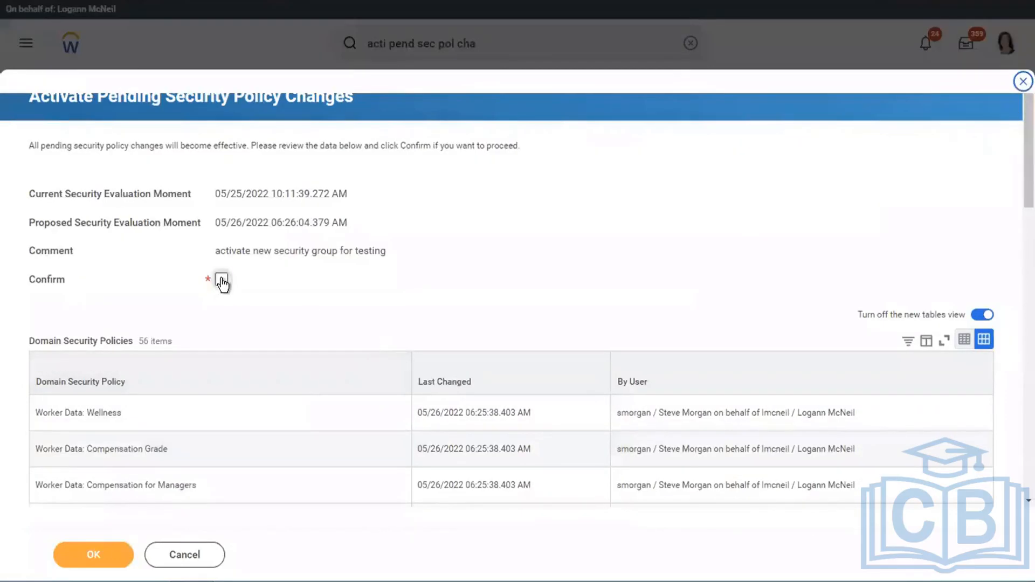
left_click(222, 281)
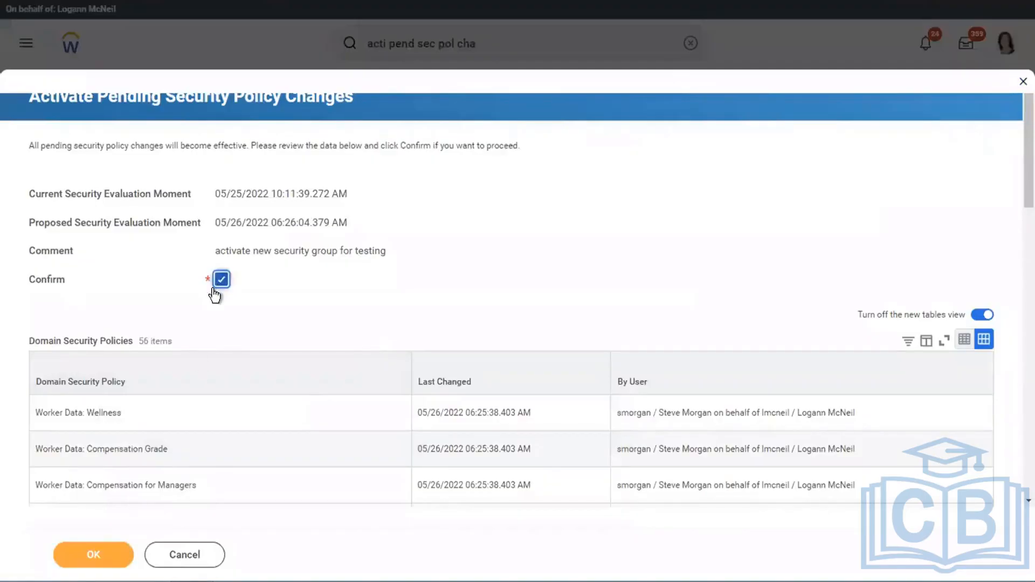
left_click(91, 555)
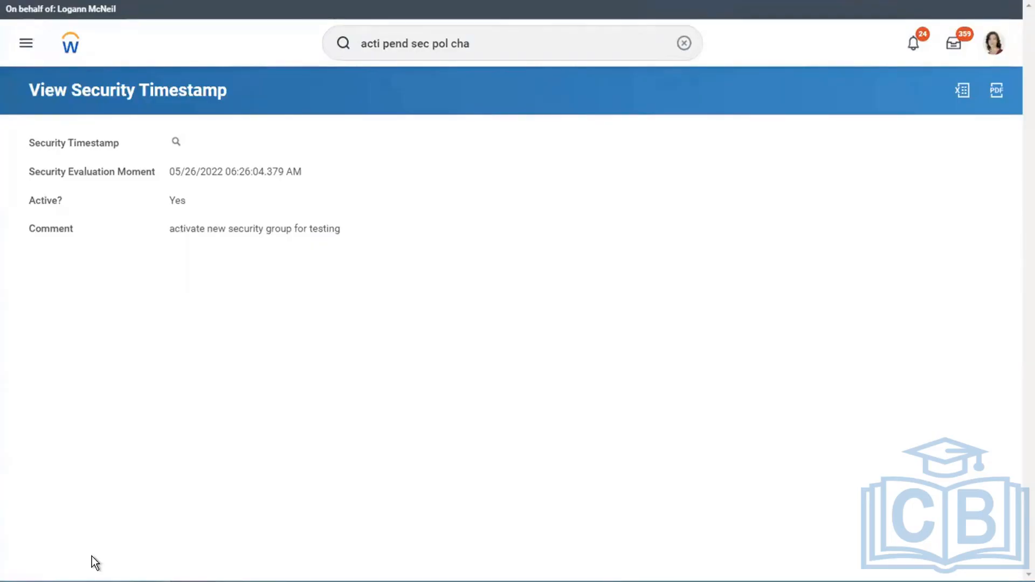
- Run the View Service Center Representative report for the ADP Payroll Processor representative
left_click(684, 43)
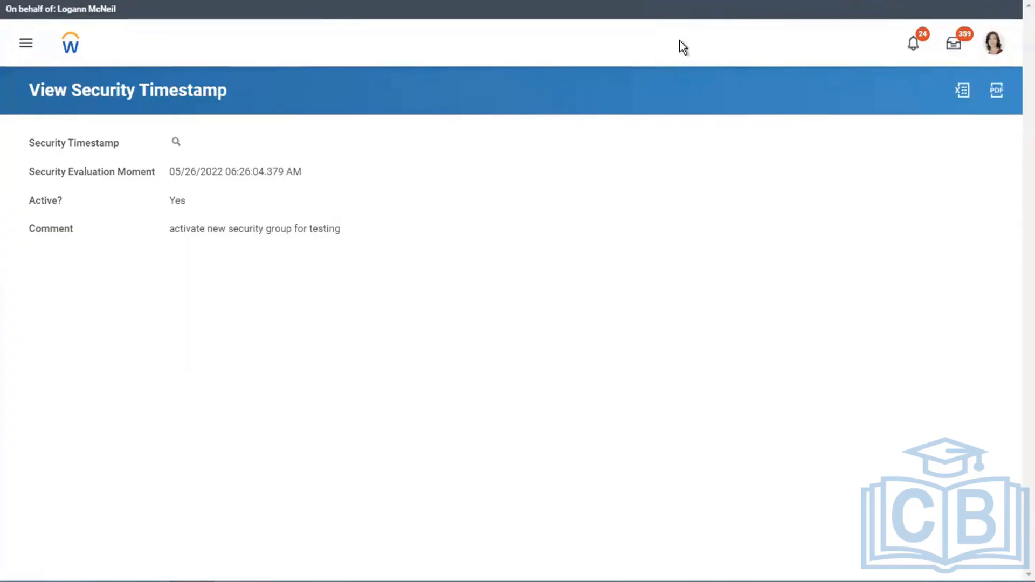
left_click(586, 42)
type("v")
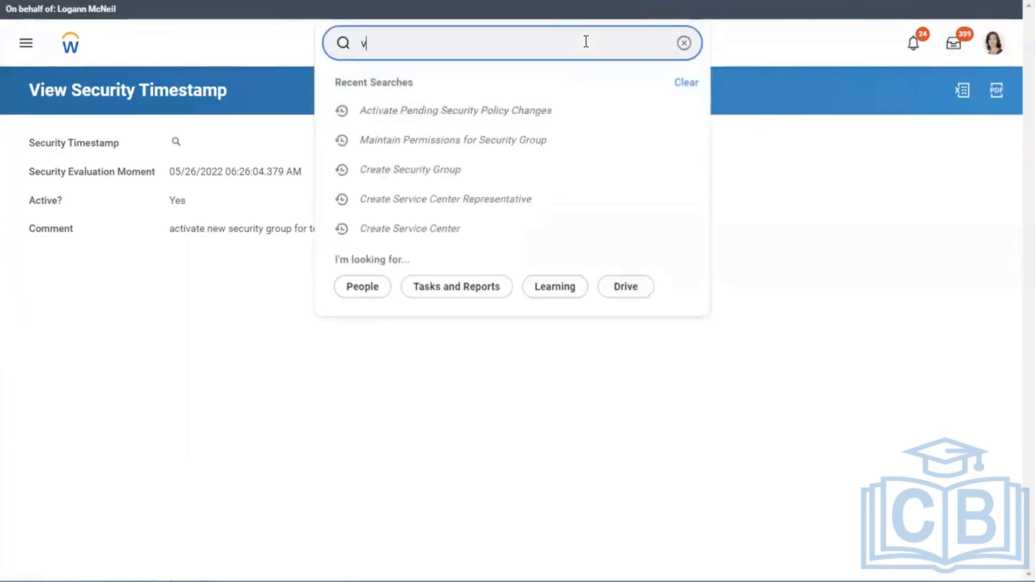
type("iew serv cen")
type("rep")
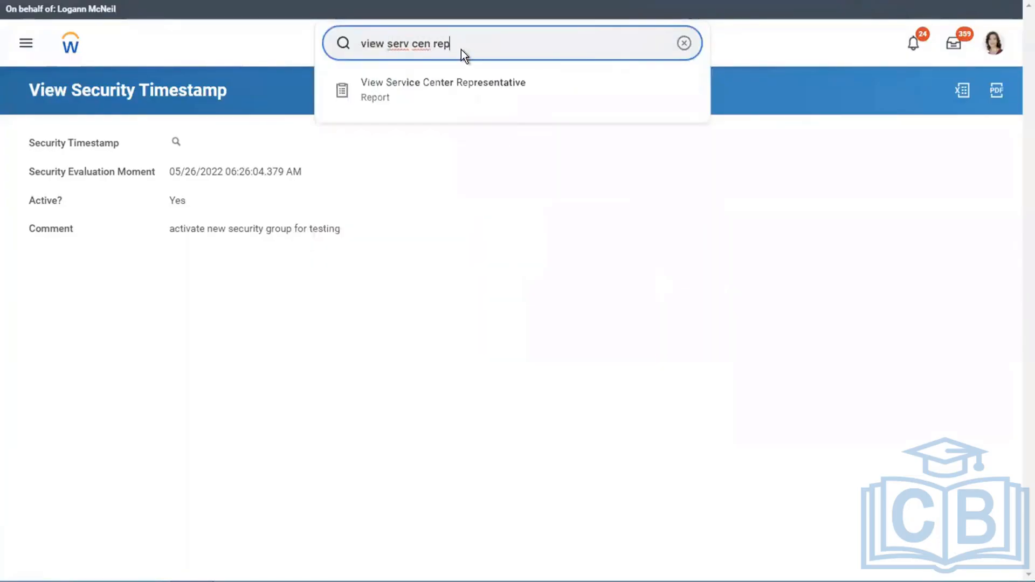
left_click(497, 79)
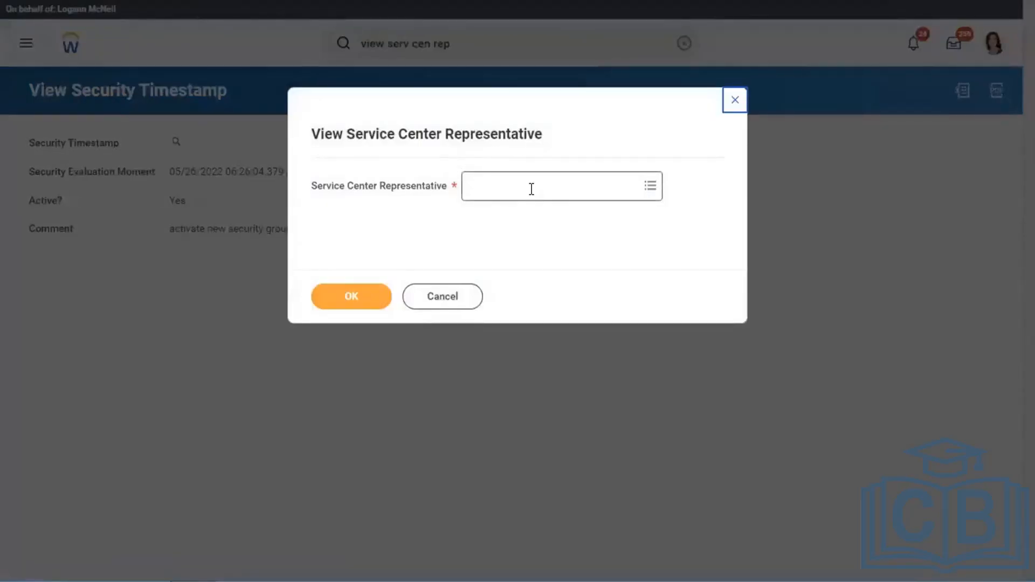
left_click(531, 190)
type("adp")
key("Return")
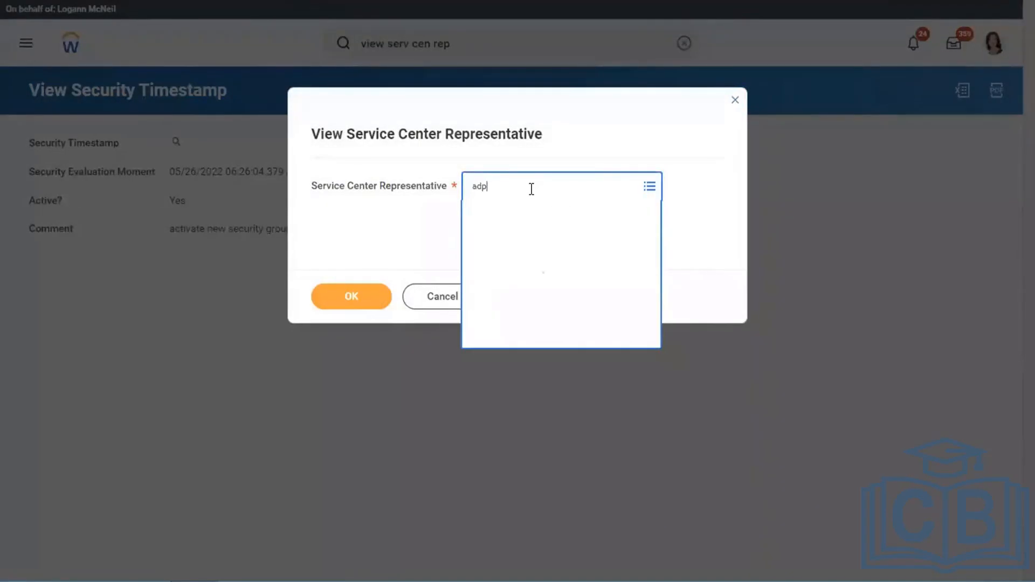
left_click(363, 287)
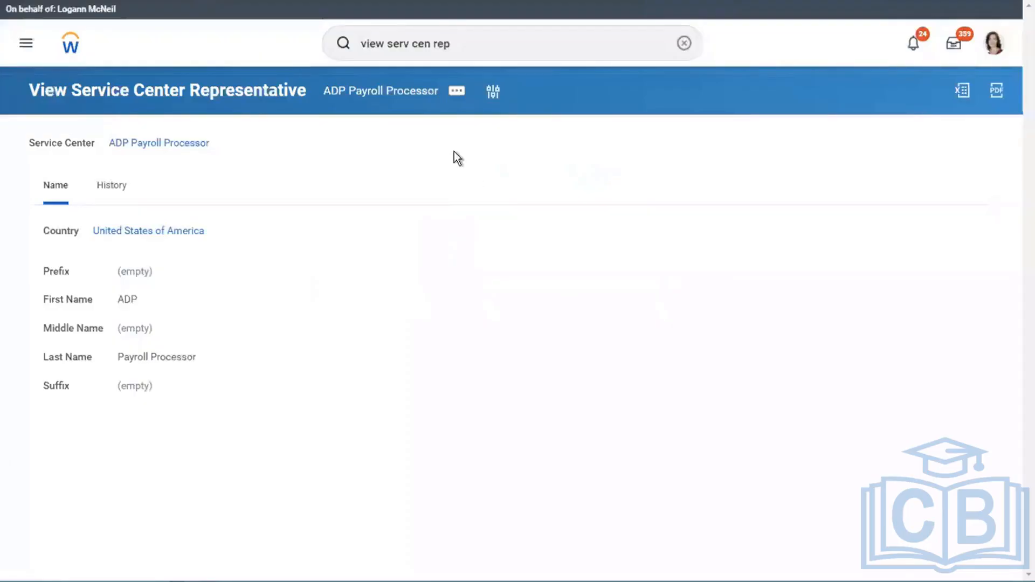
- Examine the representative's related actions, including the Service Center Representative and Security Profile options
left_click(457, 92)
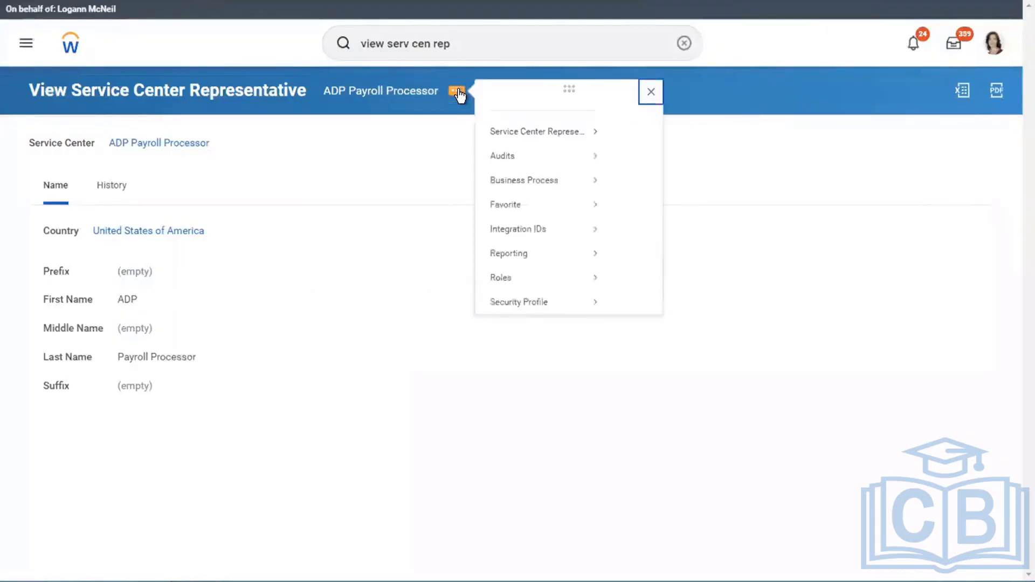
mouse_move(536, 150)
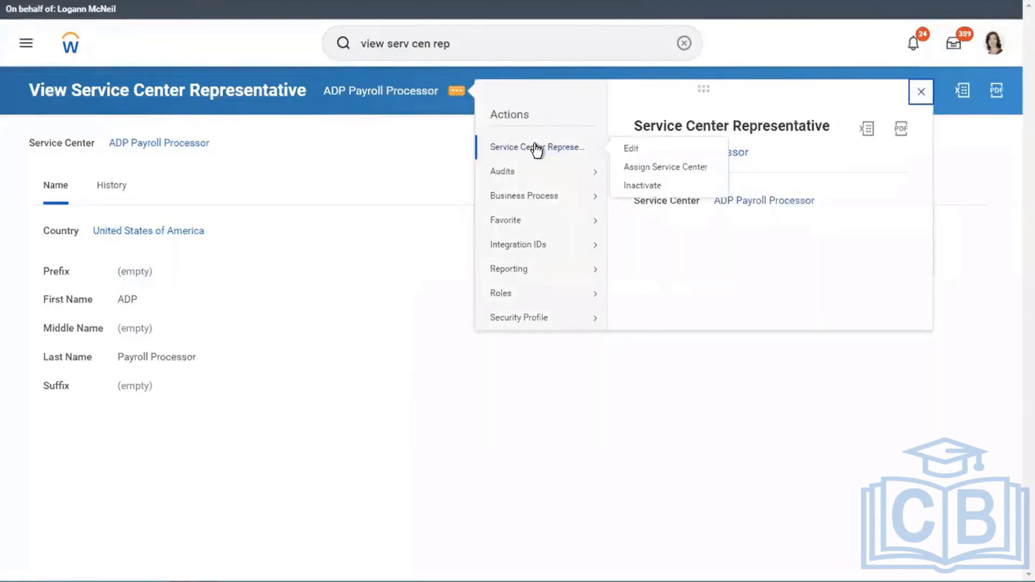
mouse_move(542, 321)
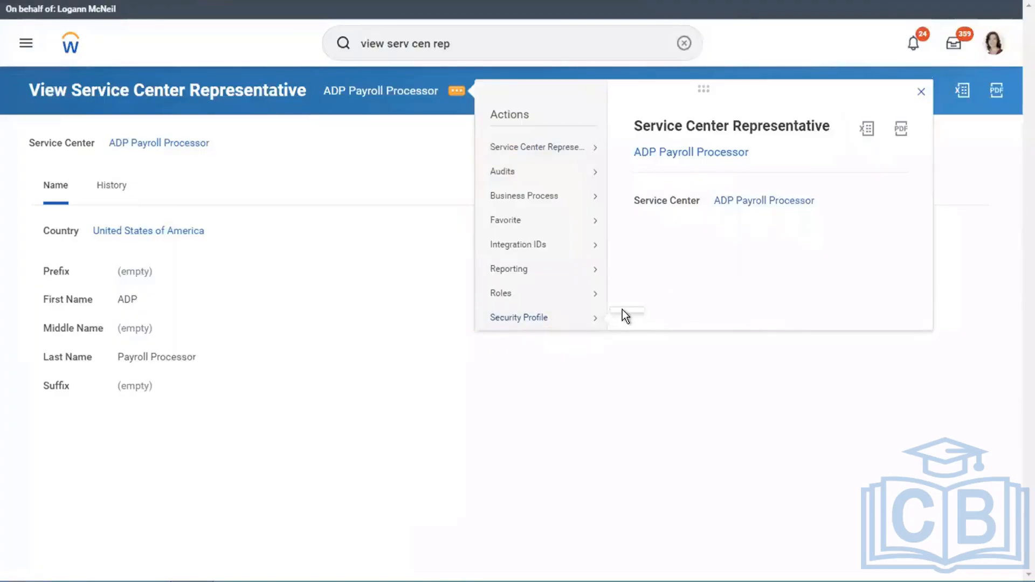
left_click(526, 318)
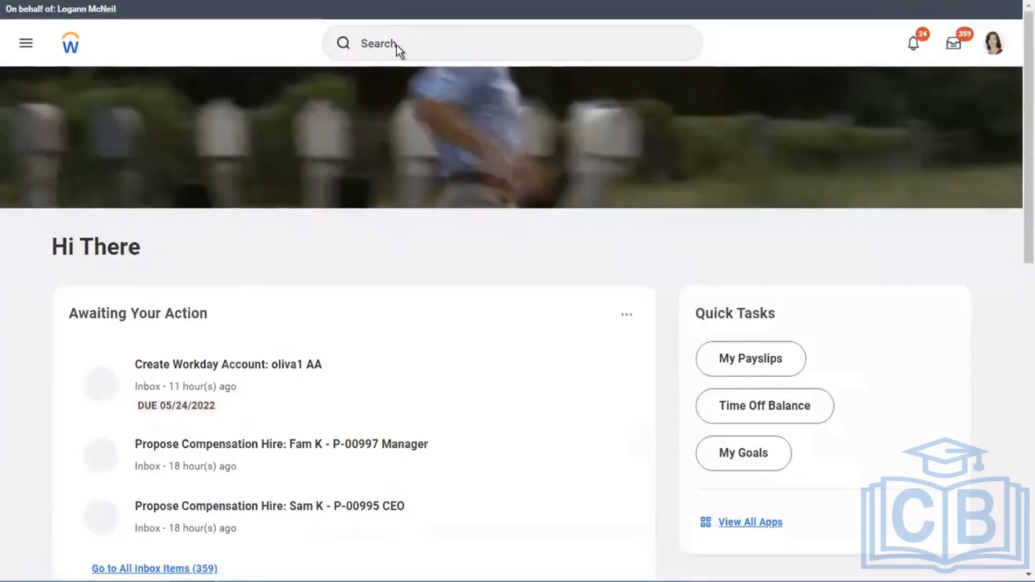
left_click(398, 44)
type("vie")
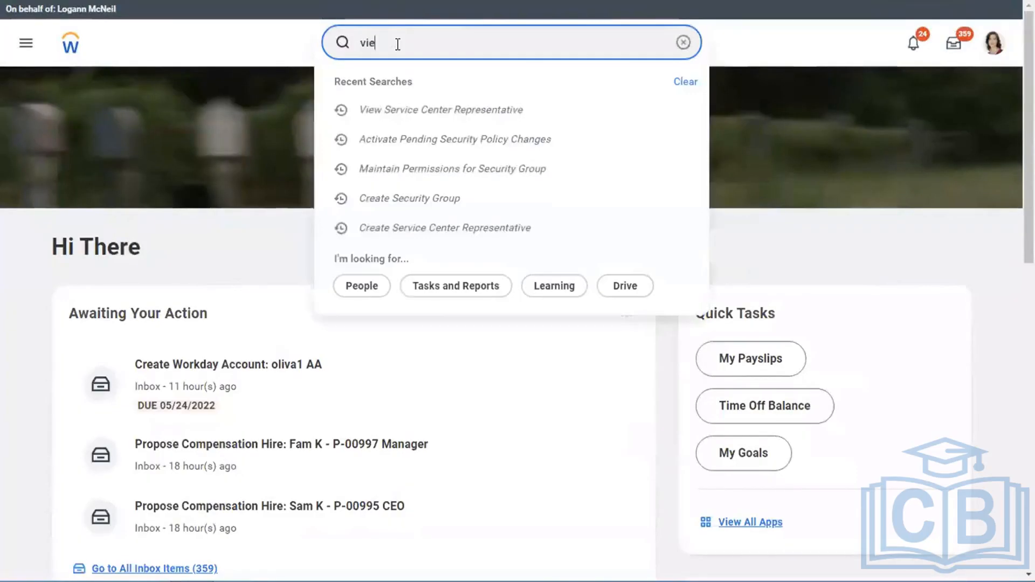
type("w sec group")
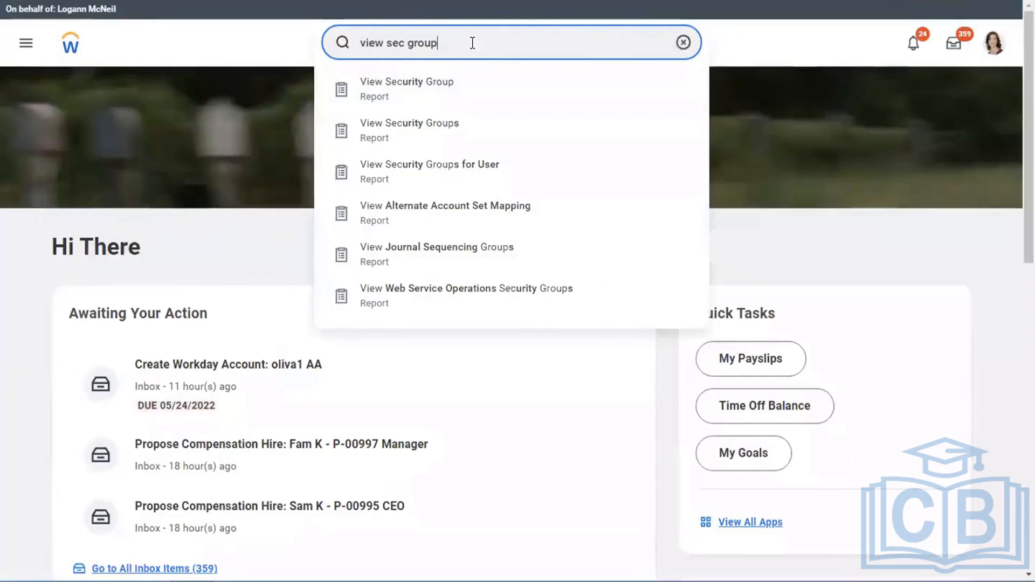
key("BackSpace")
key("BackSpace")
key("BackSpace")
key("BackSpace")
key("BackSpace")
key("BackSpace")
key("BackSpace")
key("BackSpace")
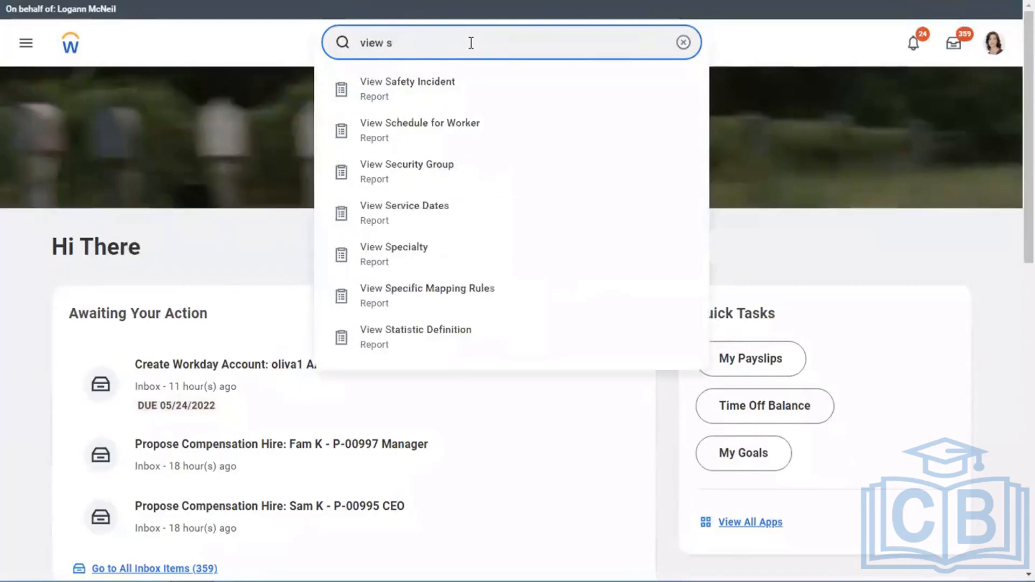
key("BackSpace")
- Reopen the View Service Center Representative report for ADP Payroll Processor
type("serv cent rep")
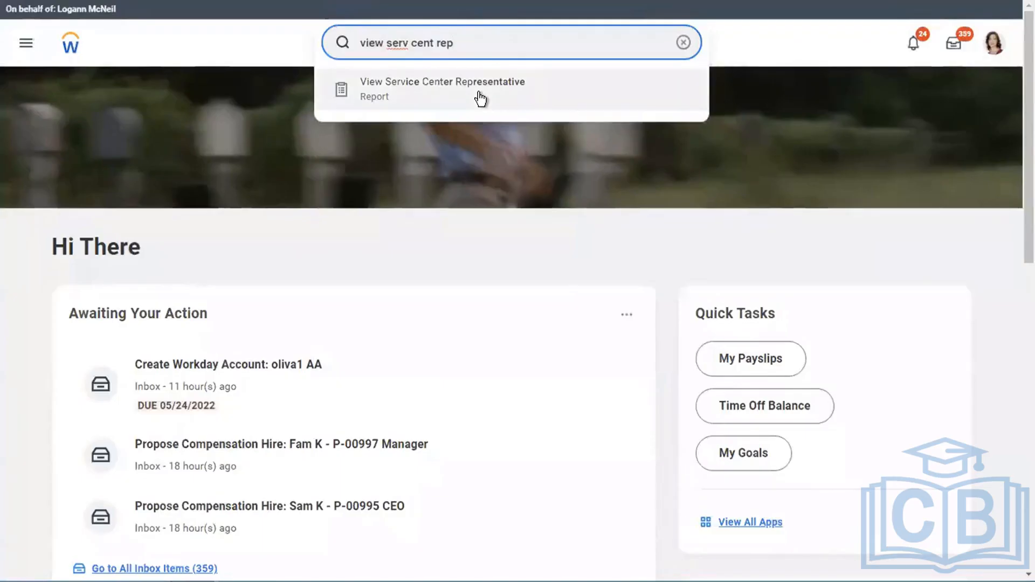
left_click(479, 97)
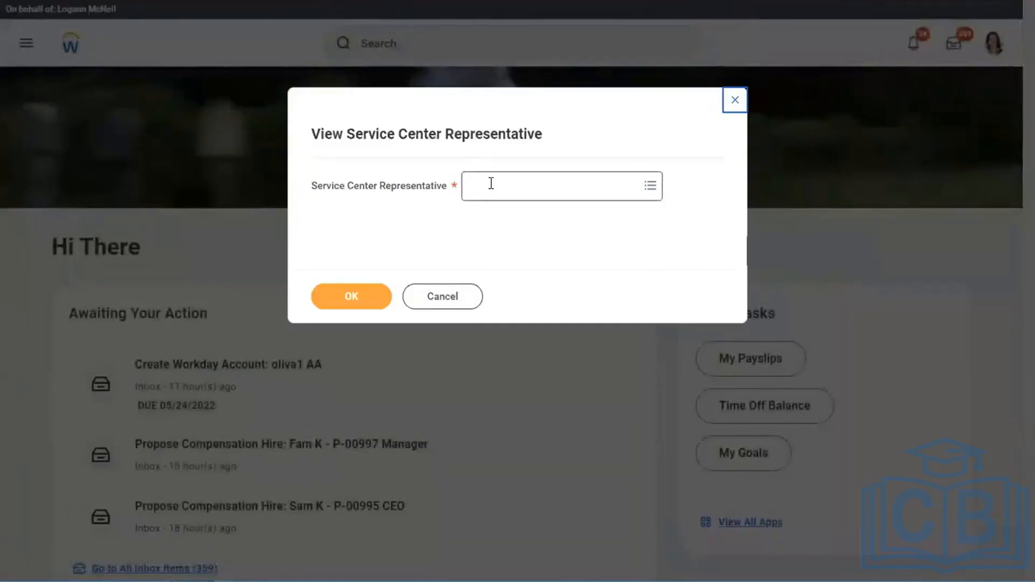
left_click(490, 185)
type("adp")
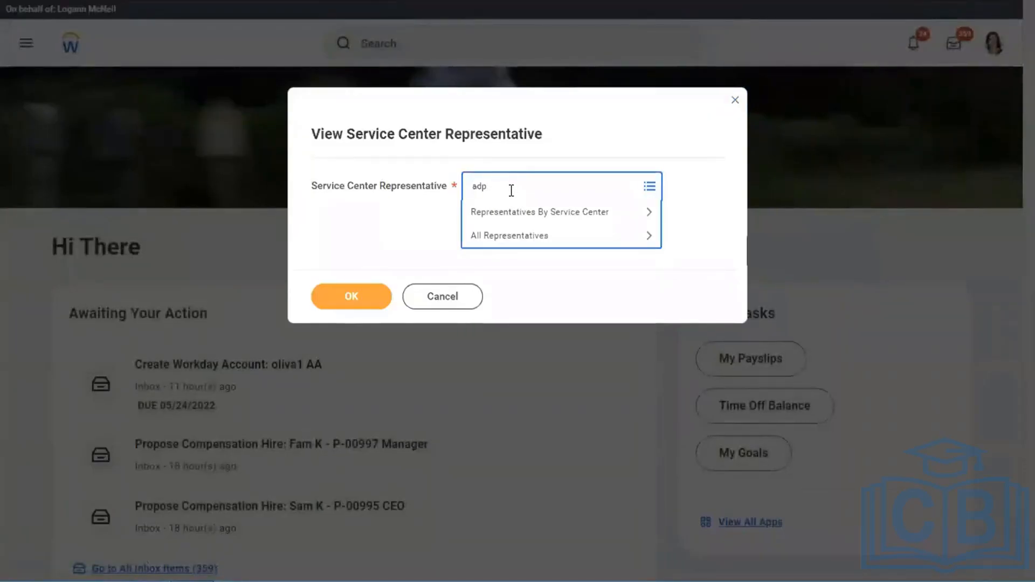
type("\\")
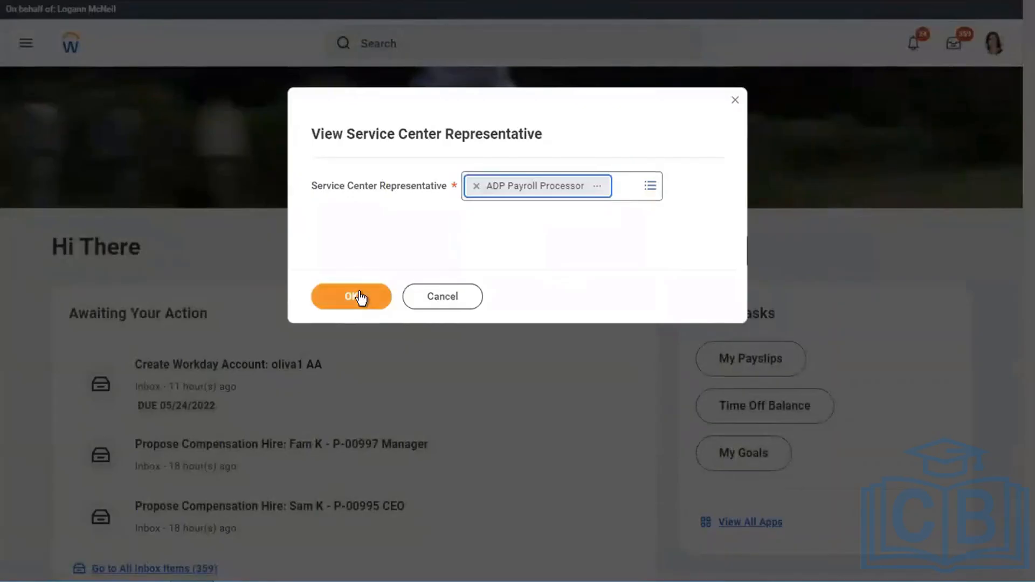
left_click(370, 296)
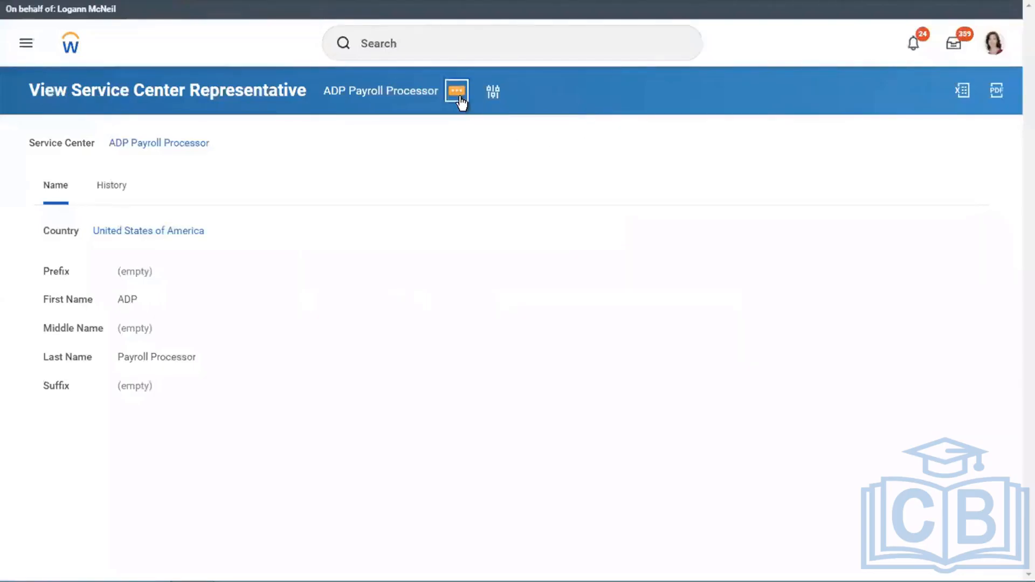
- Open the Create Workday Account form from the representative's security profile actions, examine its fields and return to the home page
left_click(458, 98)
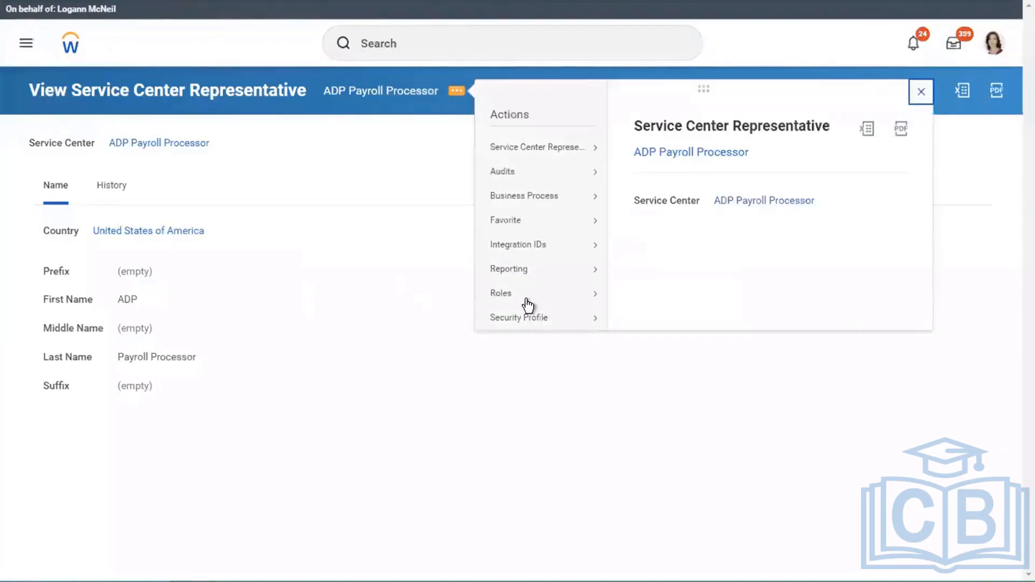
mouse_move(588, 319)
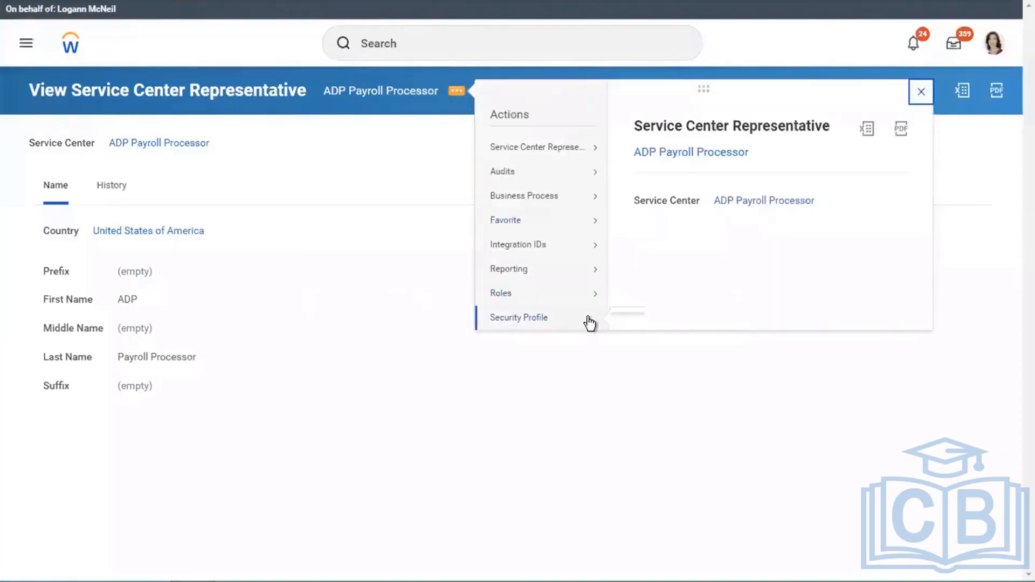
left_click(548, 318)
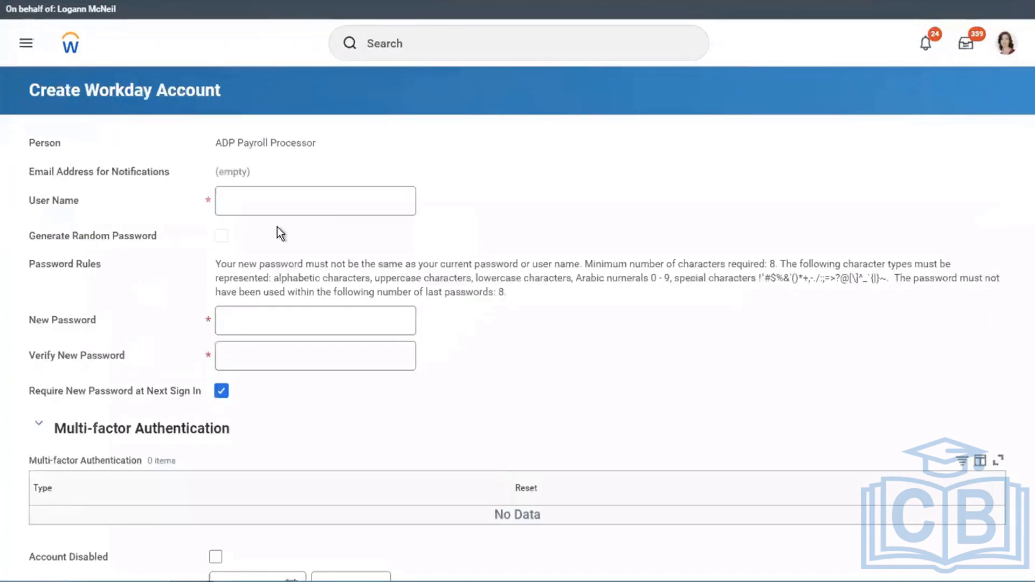
key("F5")
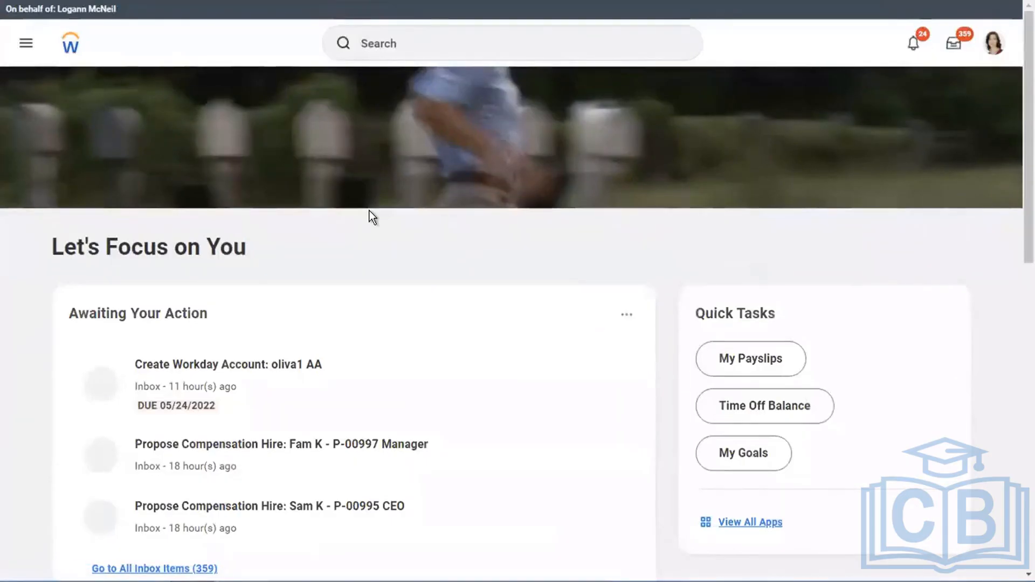
- Run the Domain Security Policies for Functional Area report for the Core Payroll functional area
left_click(416, 47)
type("domain")
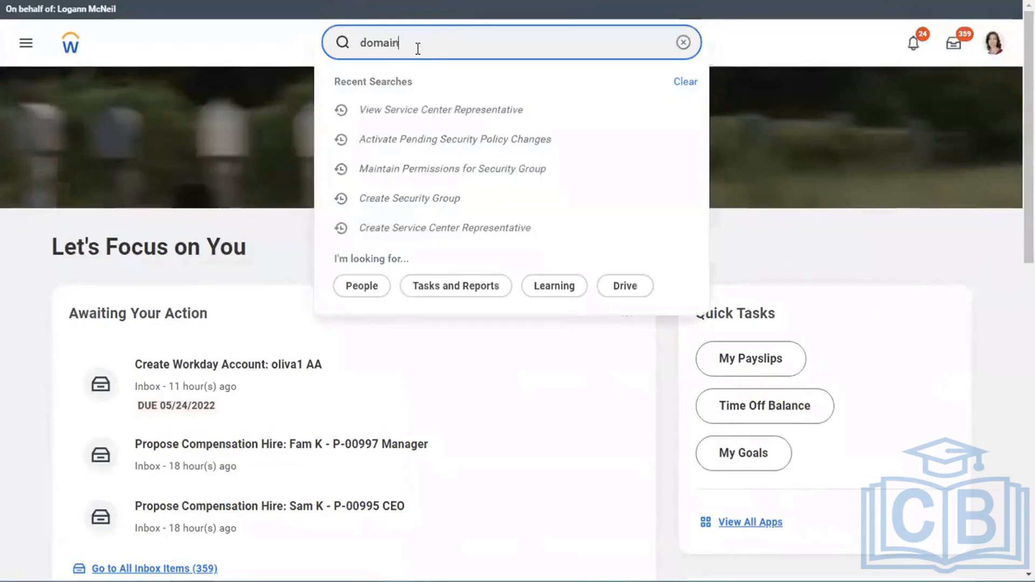
type(" sec pol for fun ar")
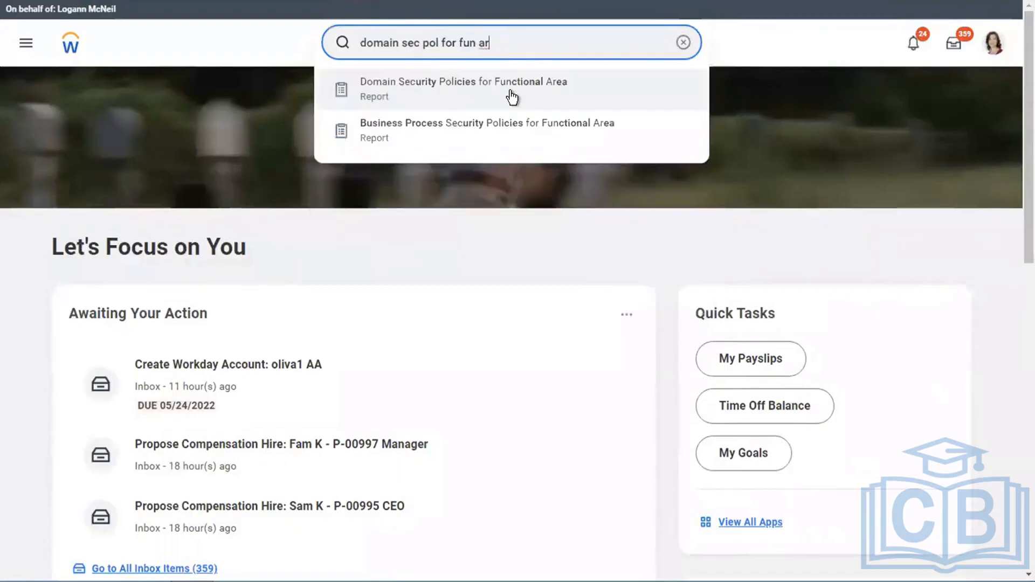
left_click(463, 86)
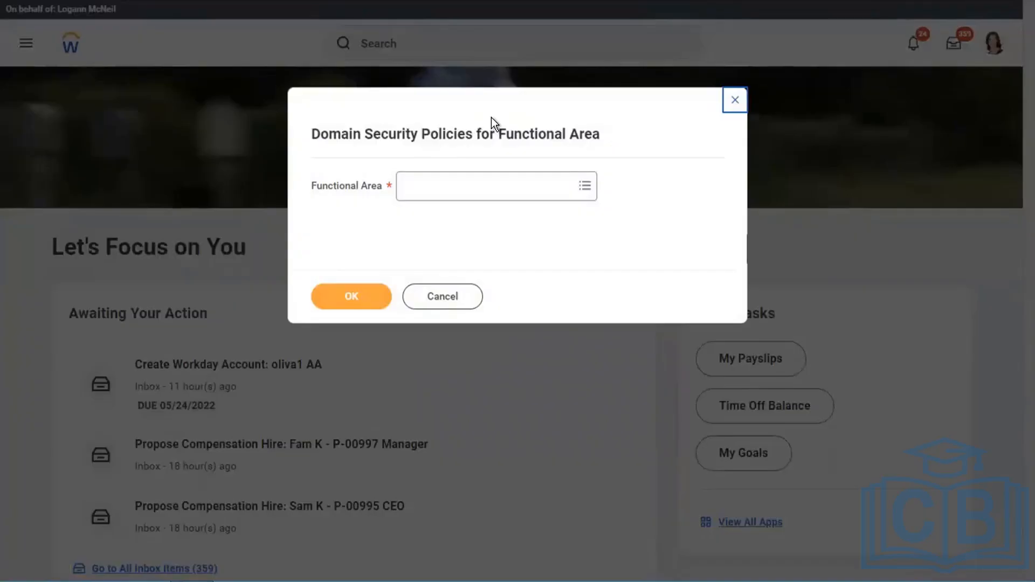
left_click(459, 189)
type("core")
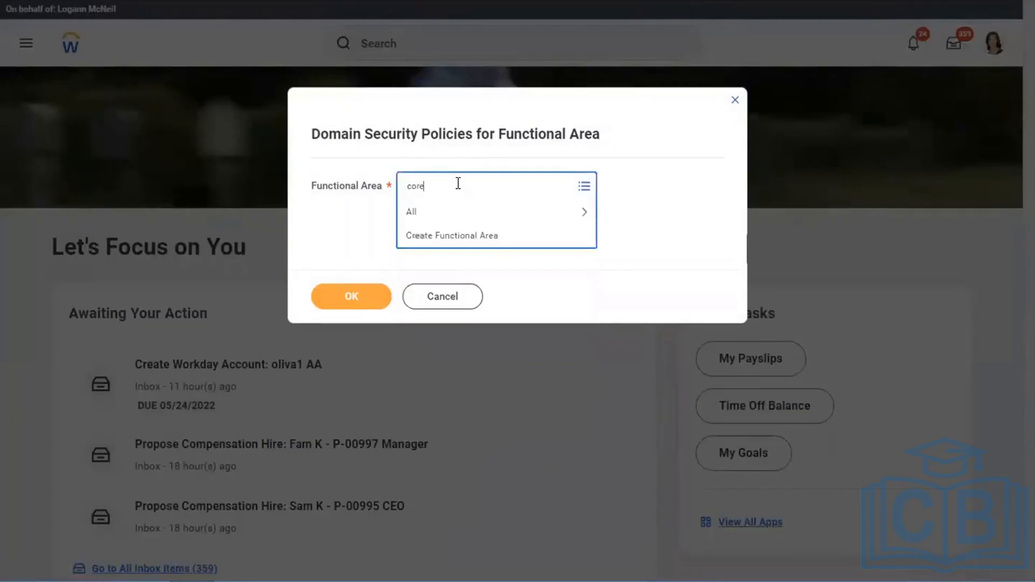
type(" payroll")
key("Return")
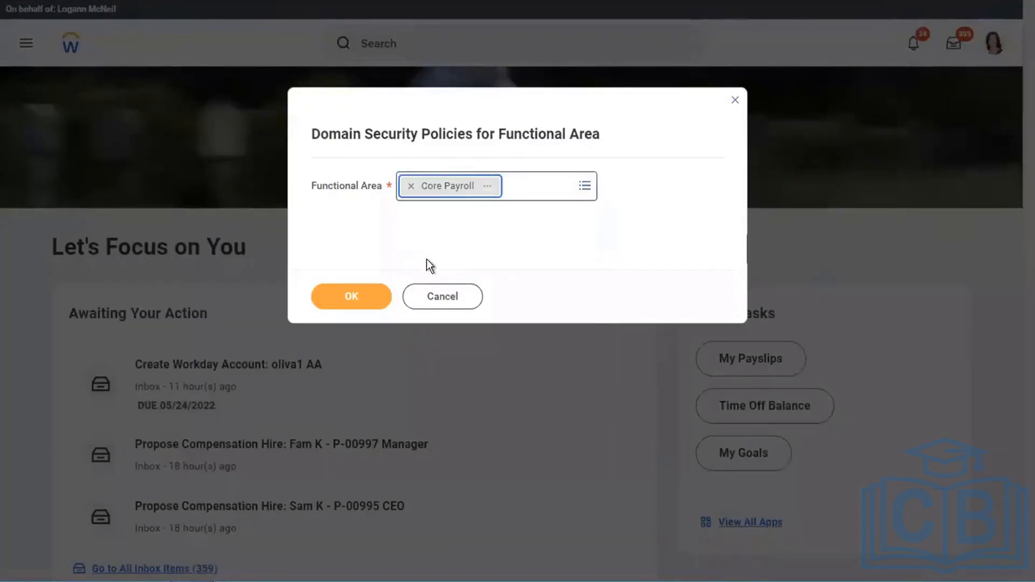
left_click(350, 299)
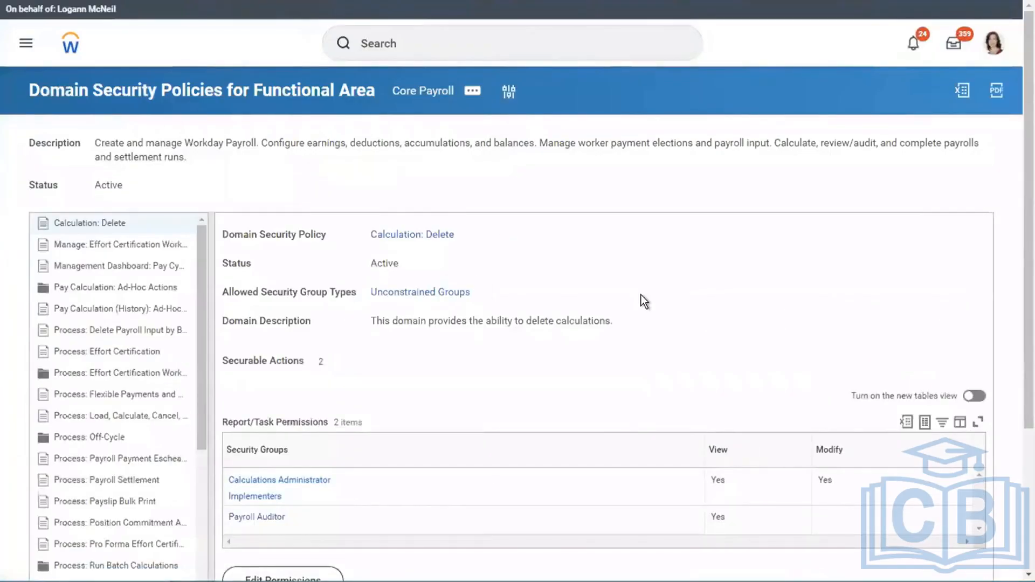
- Widen the list of domain policies and expand Pay Calculation: Ad-Hoc Actions to examine its subdomain policies
scroll(641, 296, "down", 2)
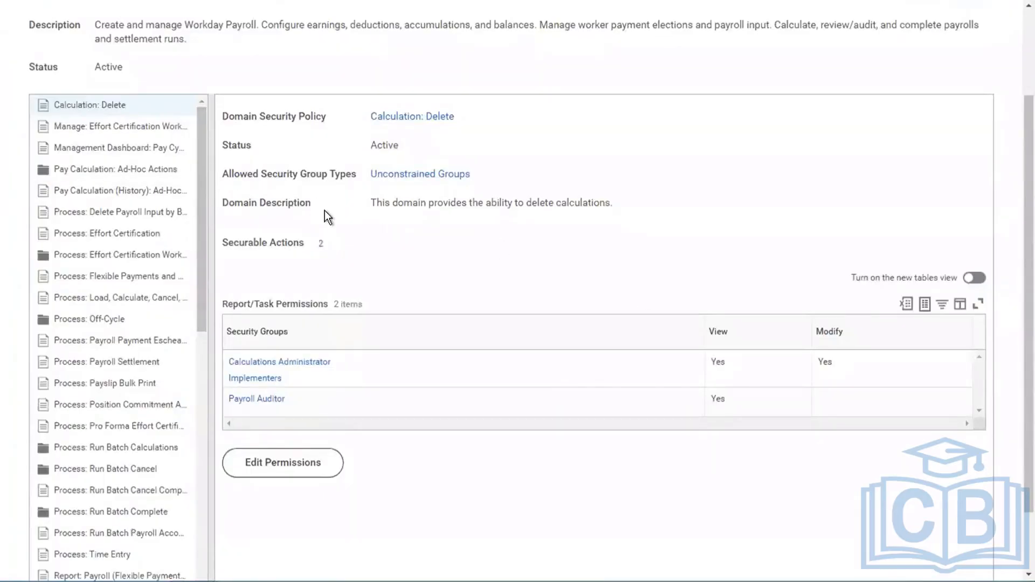
left_click_drag(325, 210, 477, 201)
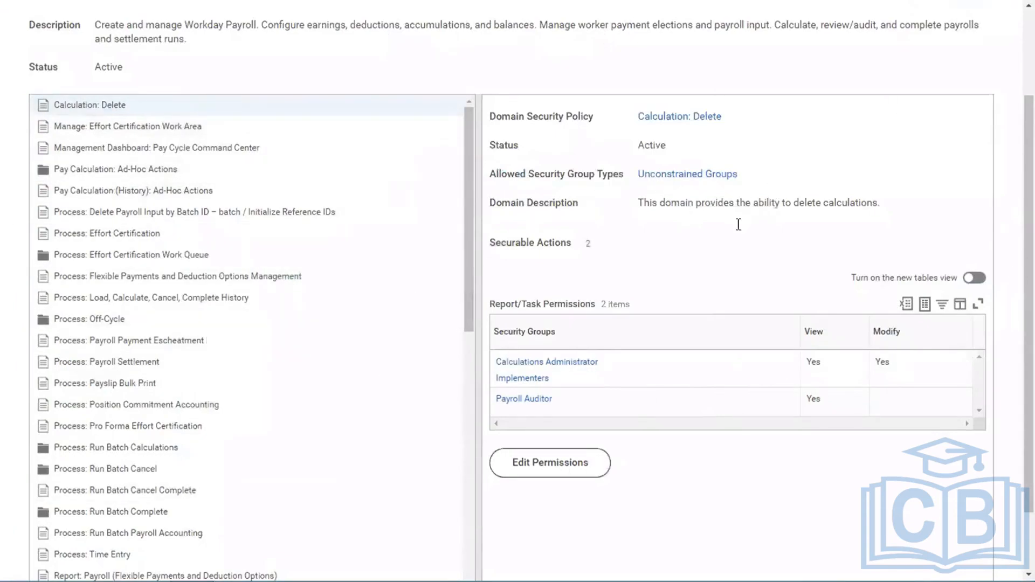
scroll(705, 268, "down", 2)
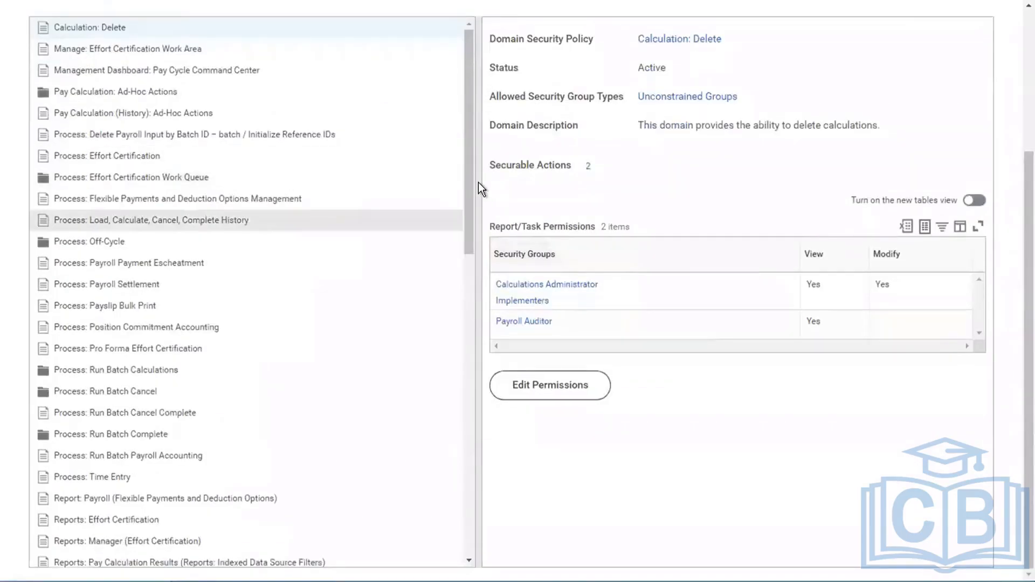
left_click(44, 100)
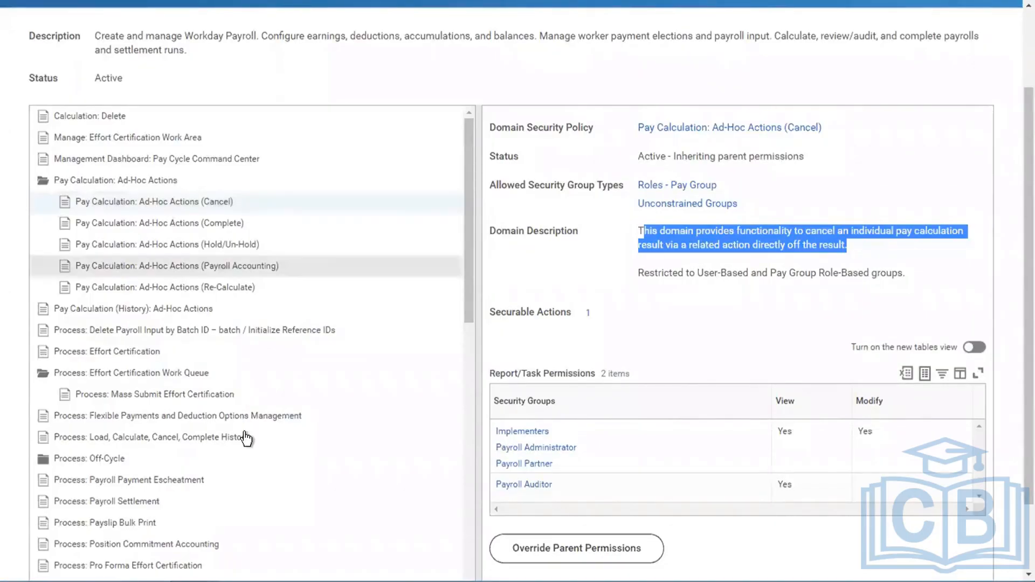
- Display the Process: Payroll Settlement domain policy and examine its allowed group types and report/task permissions
left_click(62, 504)
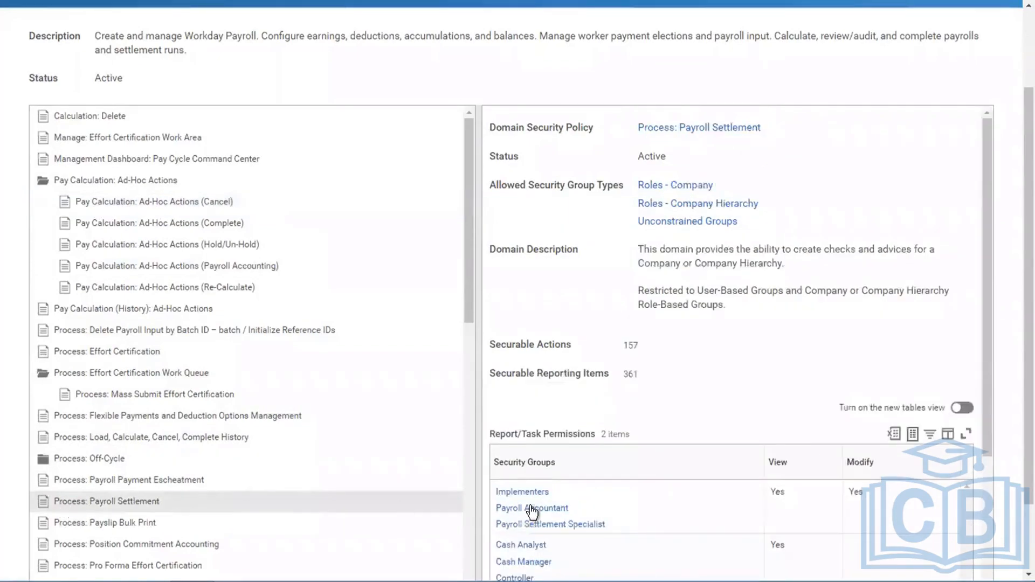
scroll(739, 403, "down", 3)
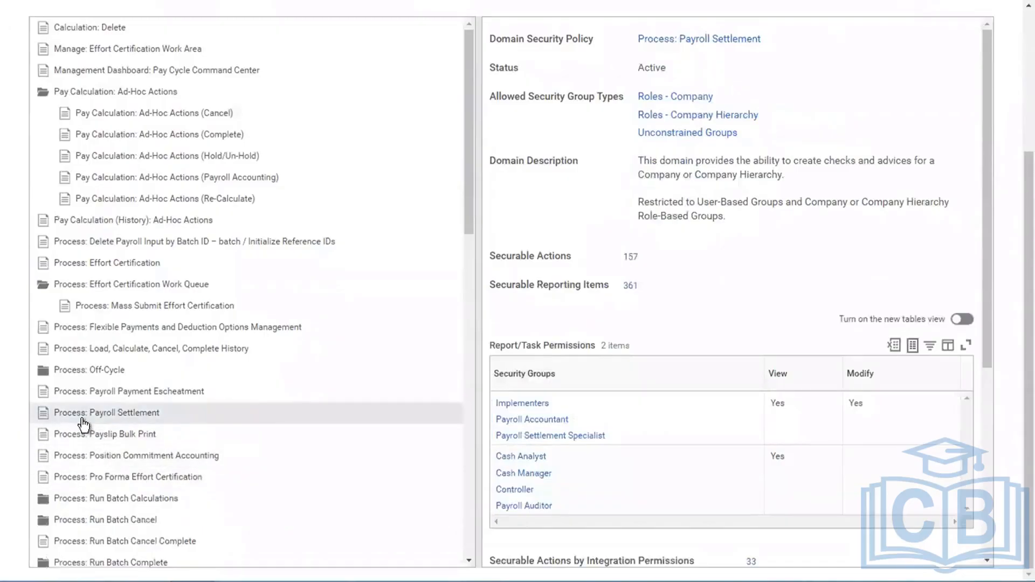
left_click(81, 418)
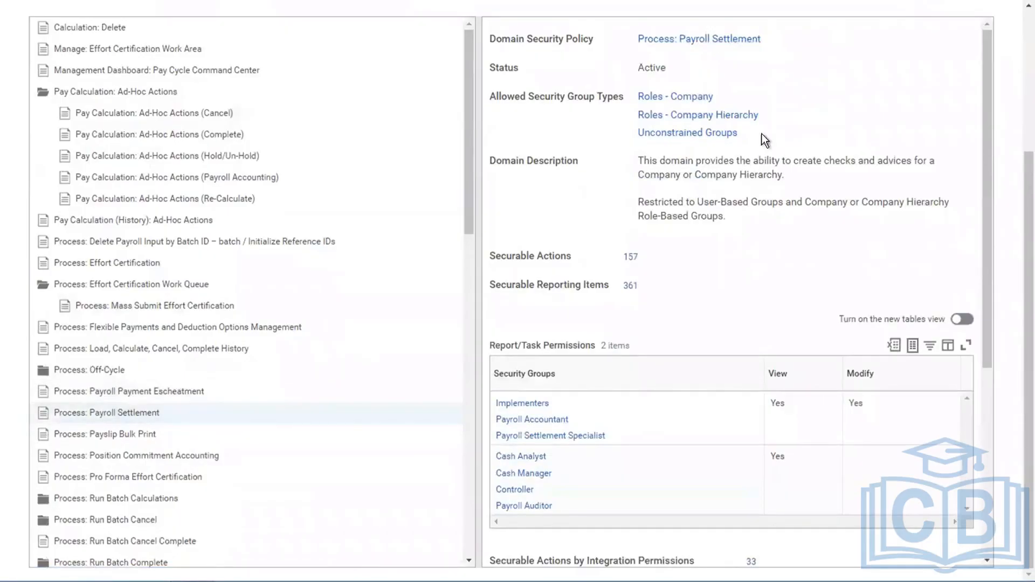
- Open Edit Permissions for the Process: Payroll Settlement policy, and add and remove a blank Report/Task Permissions row
mouse_move(778, 48)
left_click(771, 39)
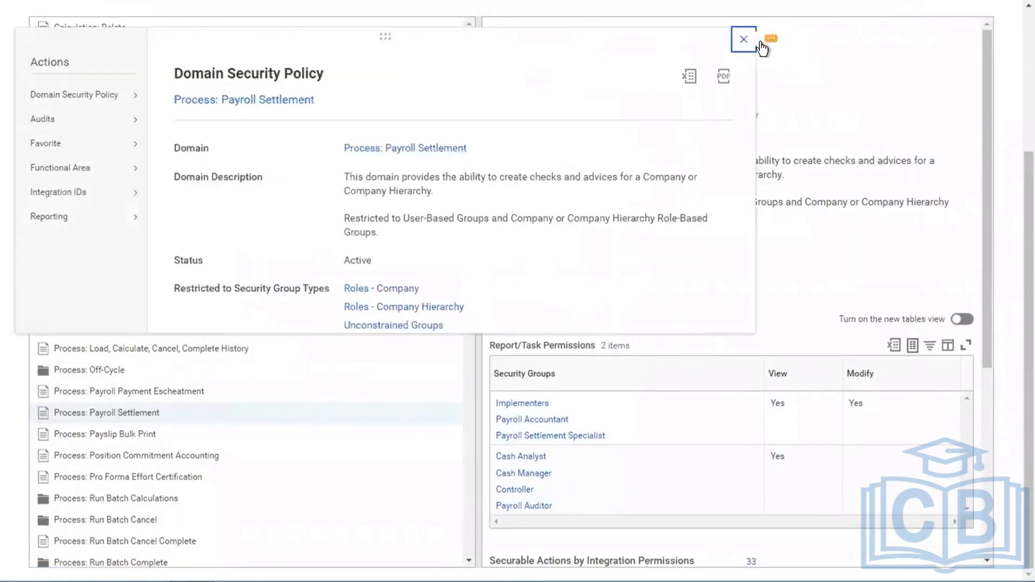
mouse_move(86, 102)
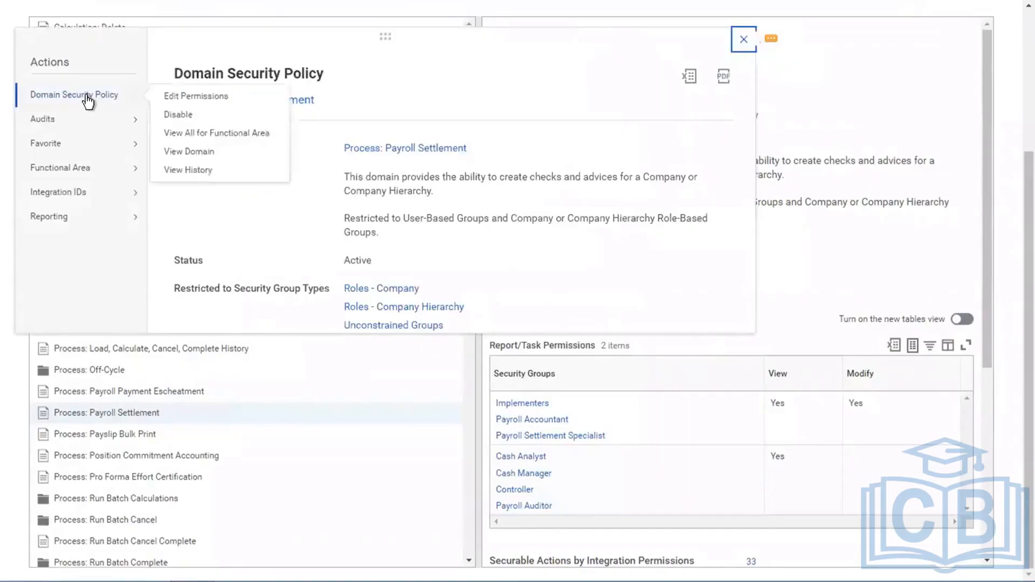
left_click(174, 98)
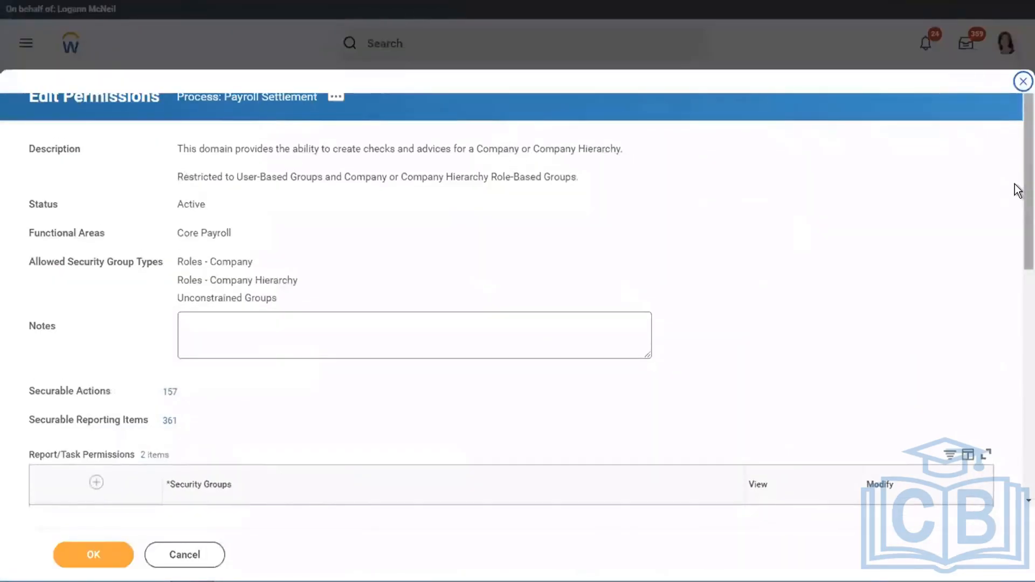
left_click_drag(1017, 190, 1017, 294)
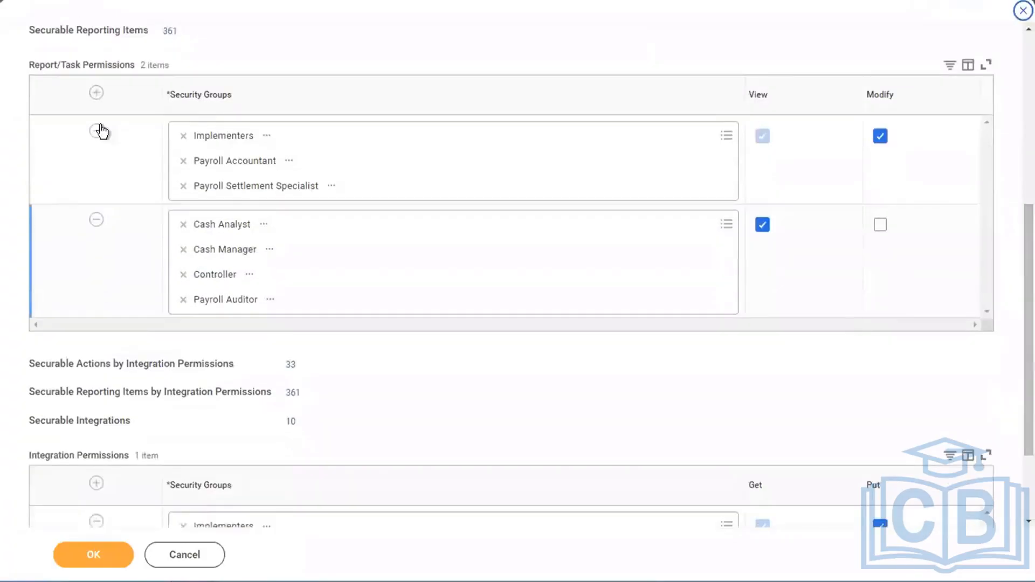
left_click(94, 96)
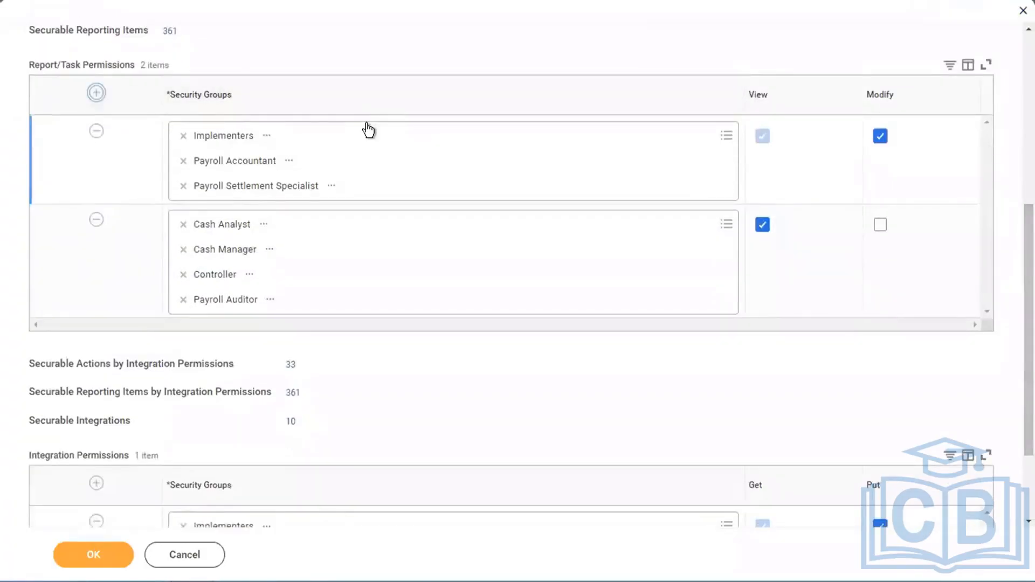
left_click(96, 131)
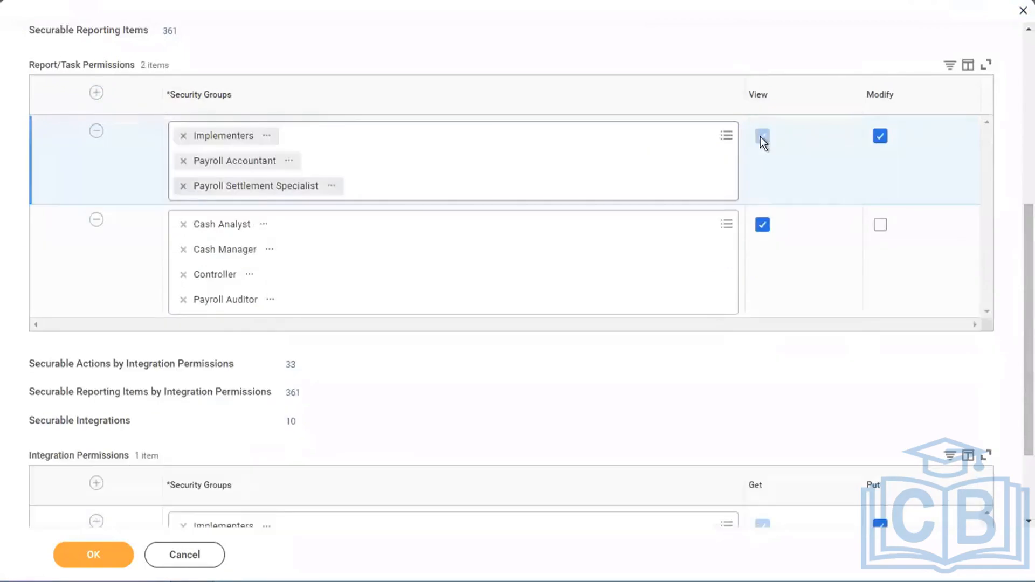
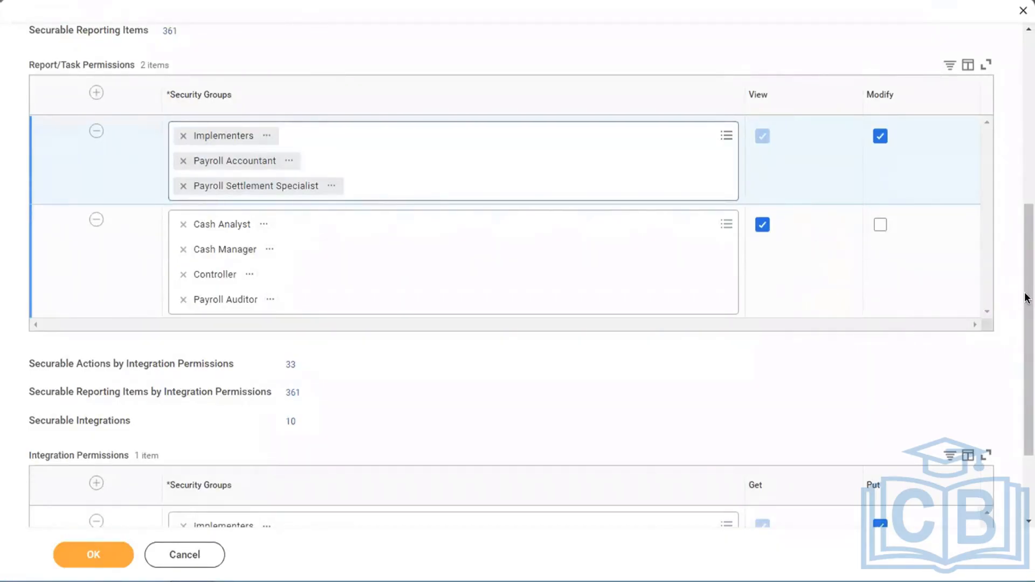
- Cancel editing the Process: Payroll Settlement permissions and discard the changes
left_click_drag(1016, 280, 1015, 132)
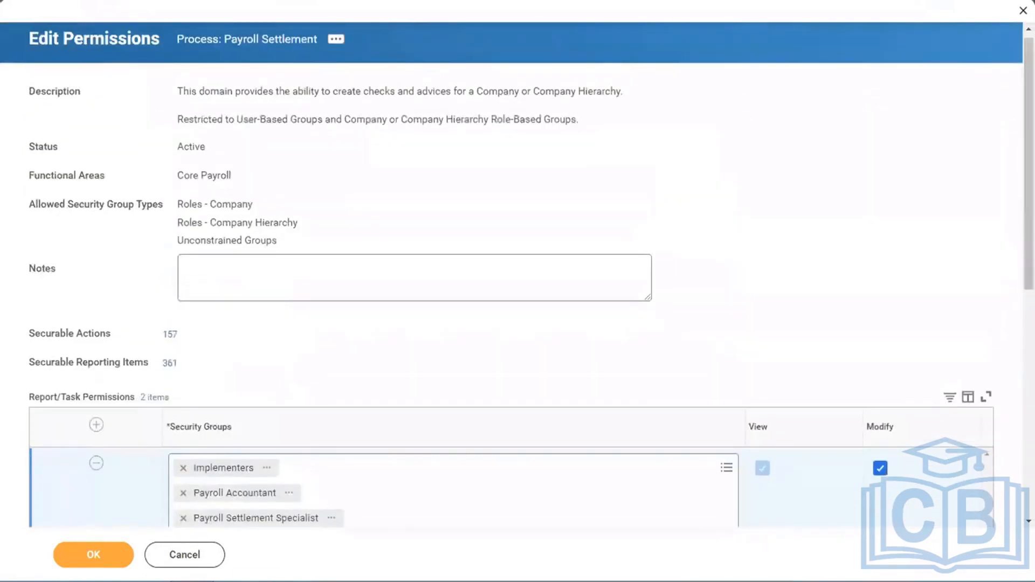
left_click(180, 555)
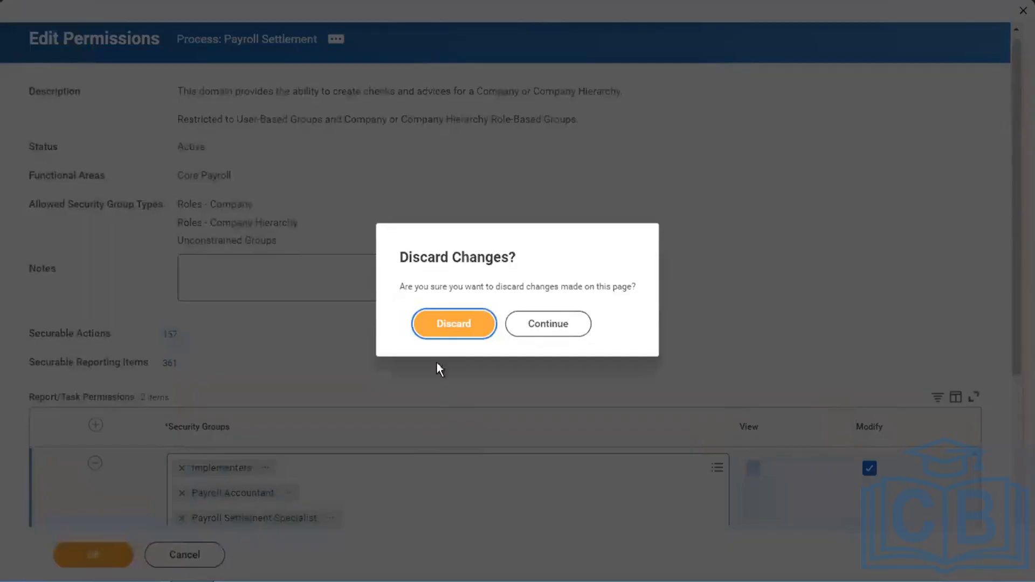
left_click(430, 335)
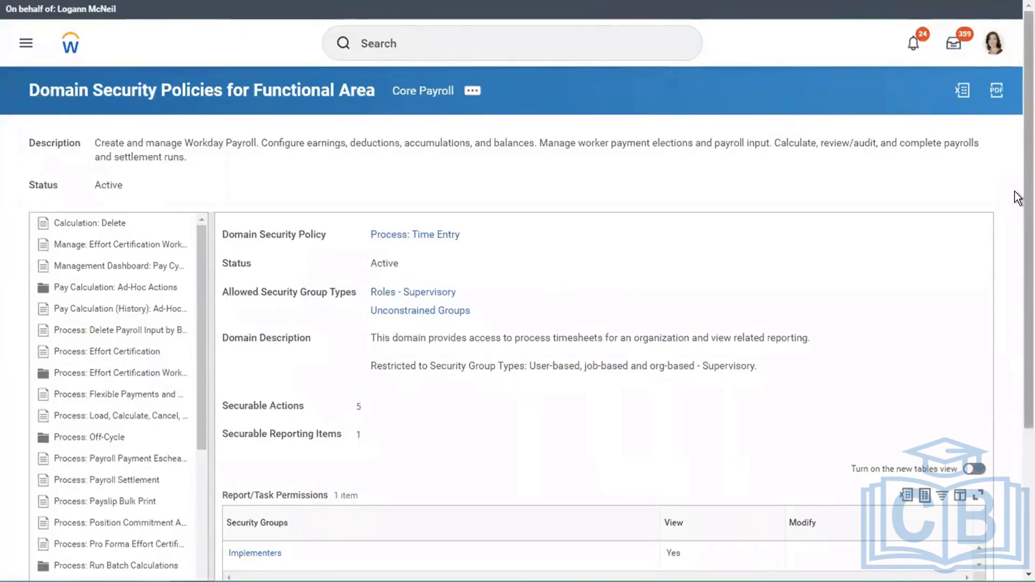
- Expand the Set Up: Payroll domain policy, widen the policy list, and examine its subdomains and report/task permissions
scroll(1017, 197, "down", 4)
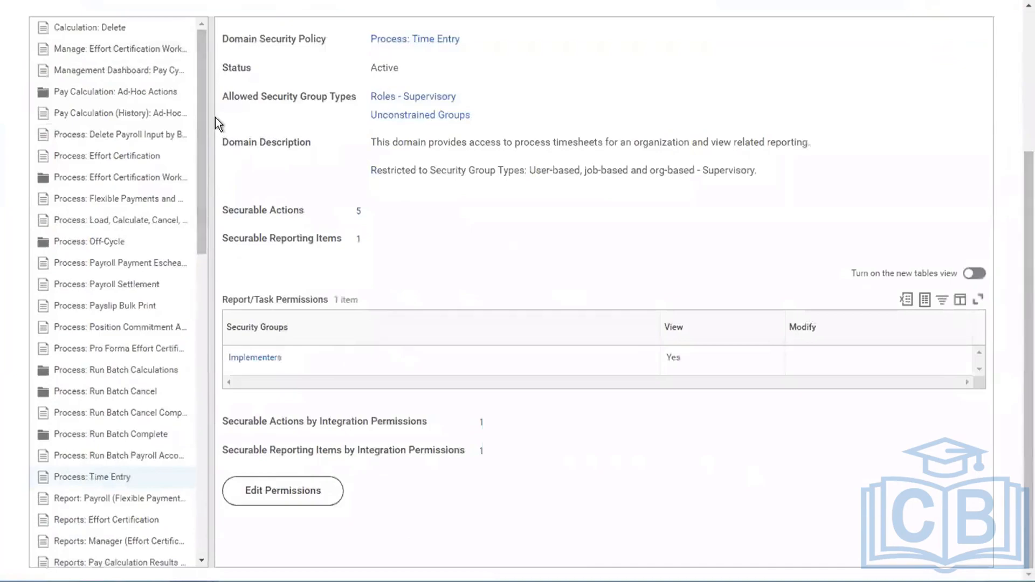
left_click_drag(206, 115, 201, 418)
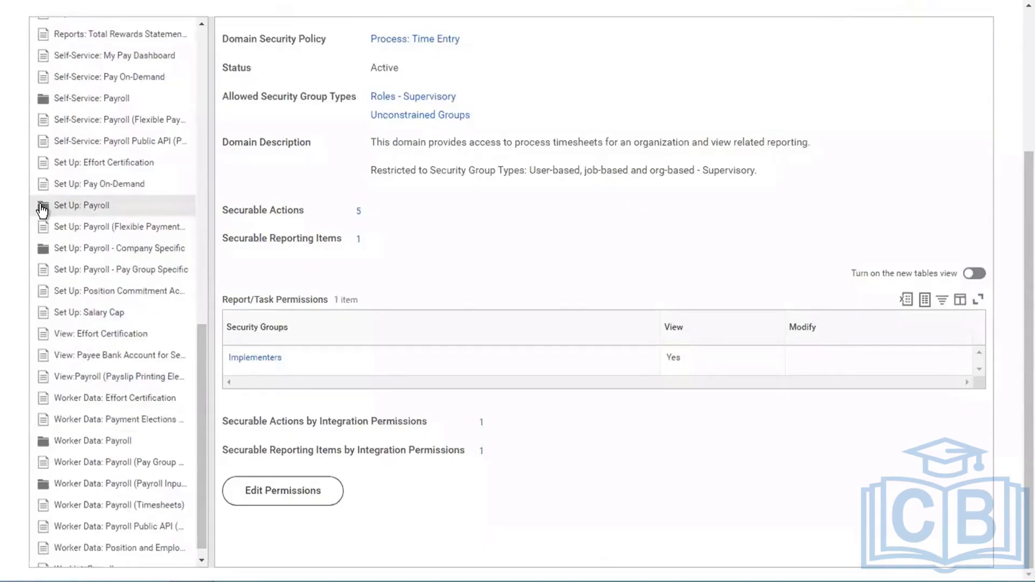
left_click(43, 209)
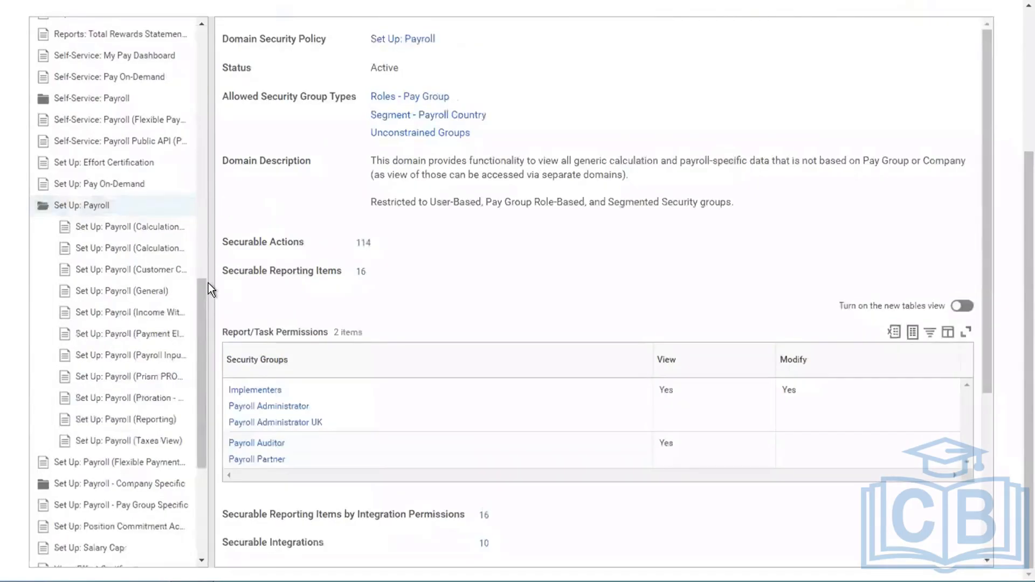
left_click_drag(210, 296, 452, 297)
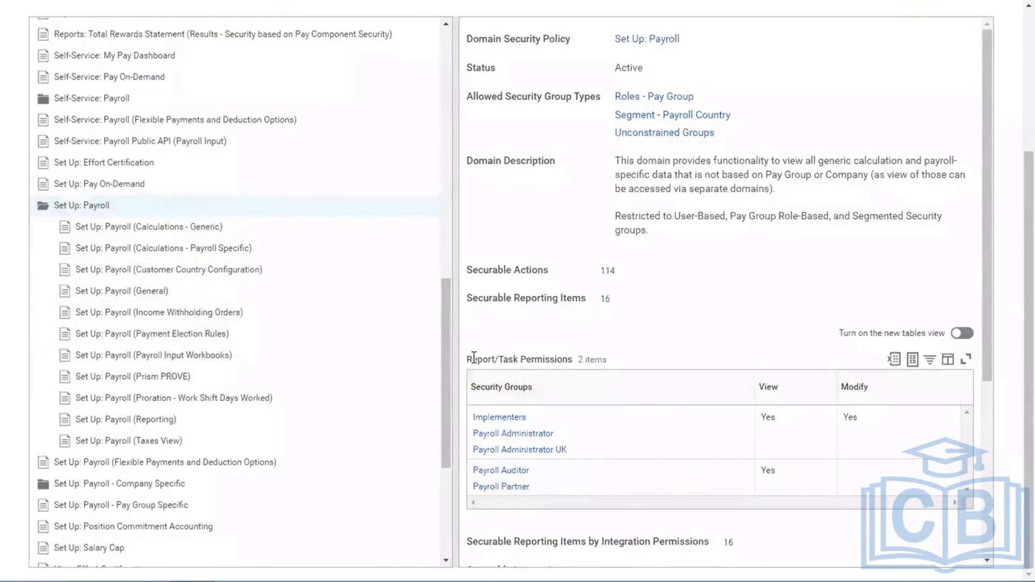
left_click_drag(473, 358, 548, 364)
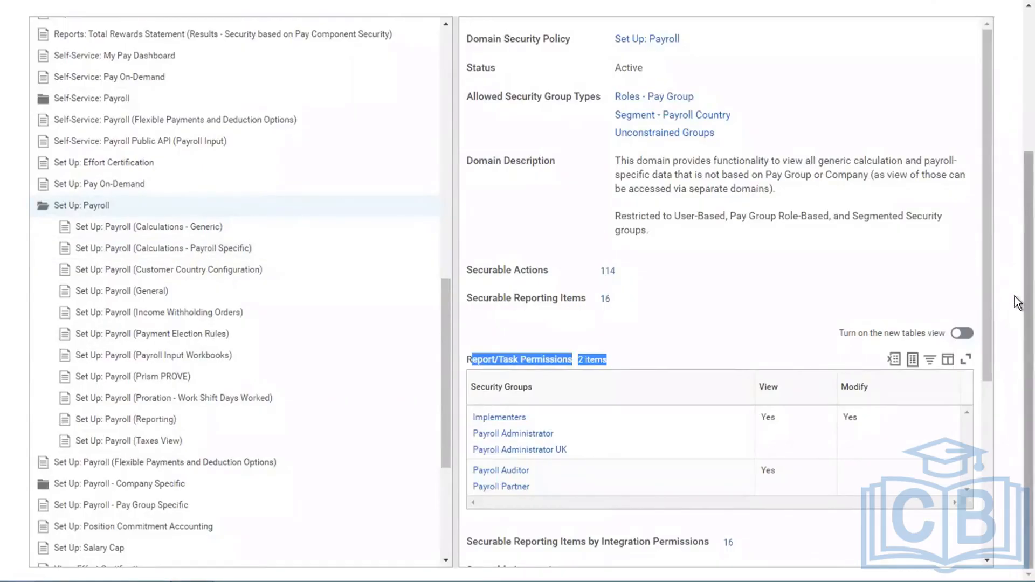
scroll(1018, 189, "up", 4)
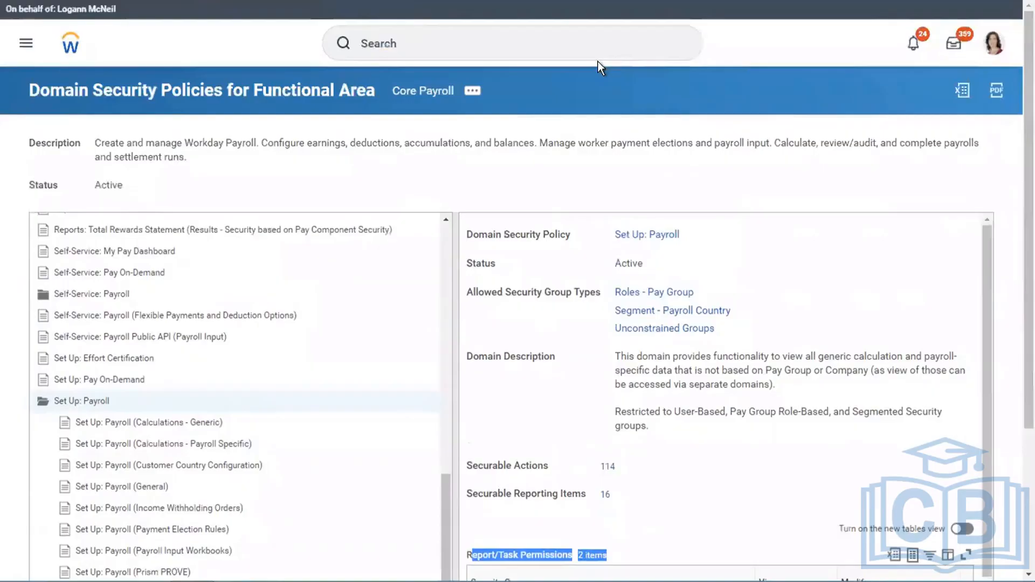
- Search for "sec for sec item" and open the View Security for Securable Item report
left_click(507, 12)
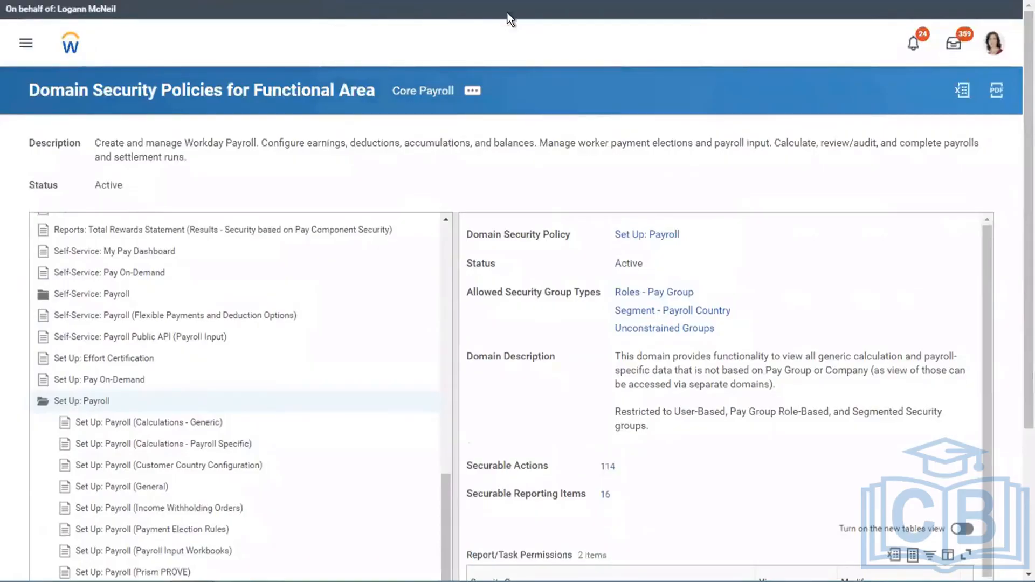
left_click(434, 45)
type("s")
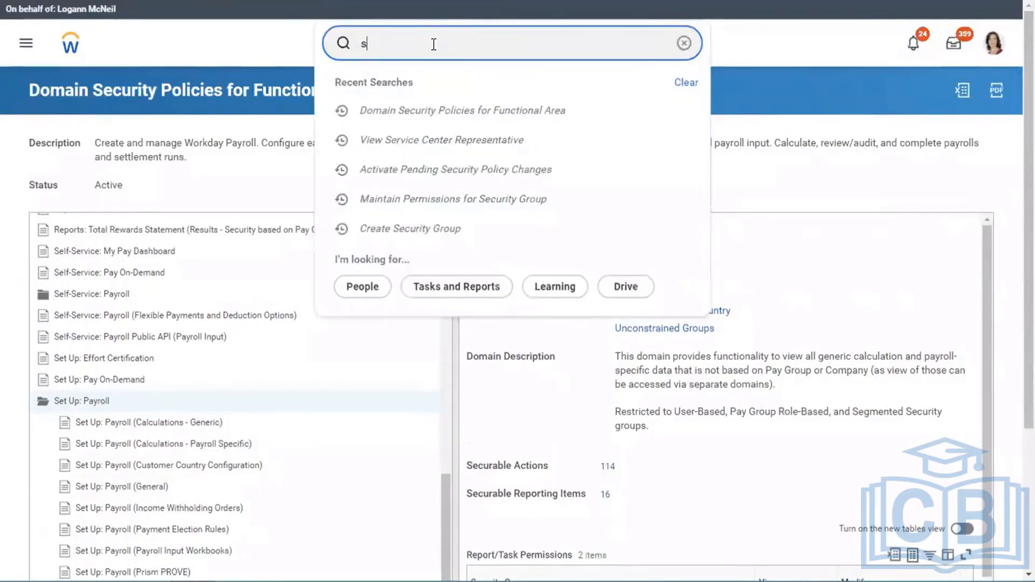
type("ec for sec item")
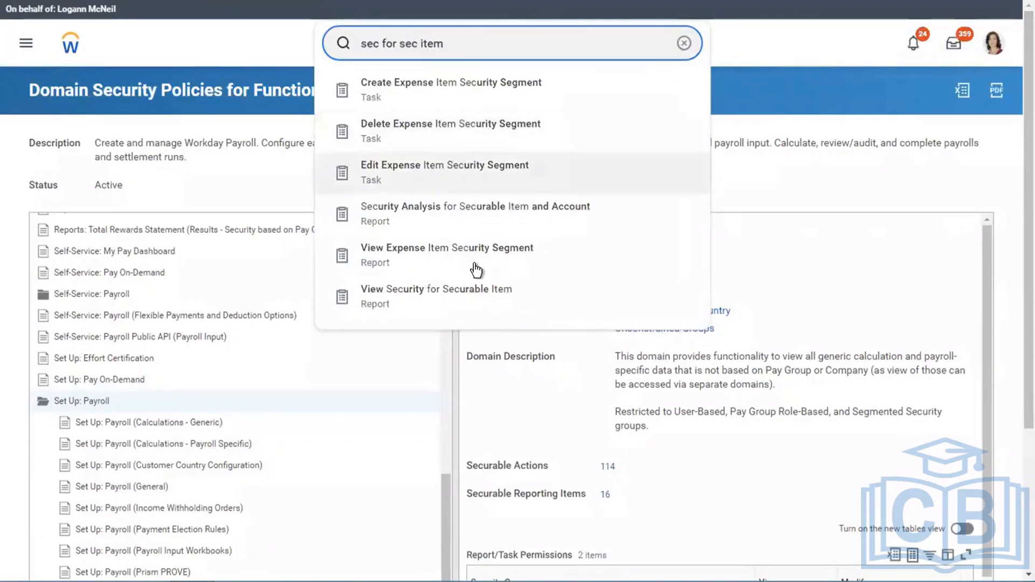
left_click(437, 295)
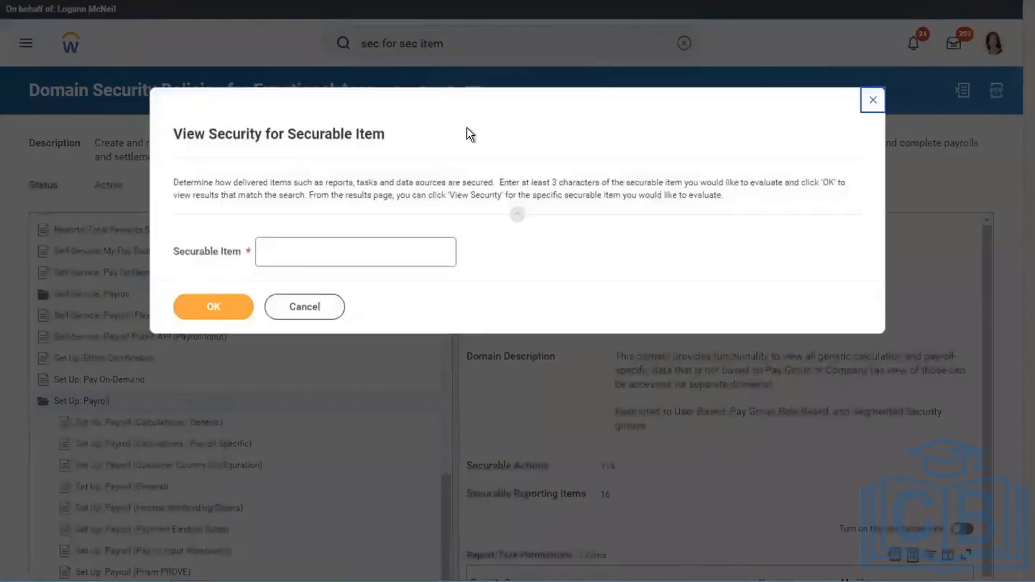
- Run the View Security for Securable Item report for the securable item "create pay accumulation"
left_click(300, 250)
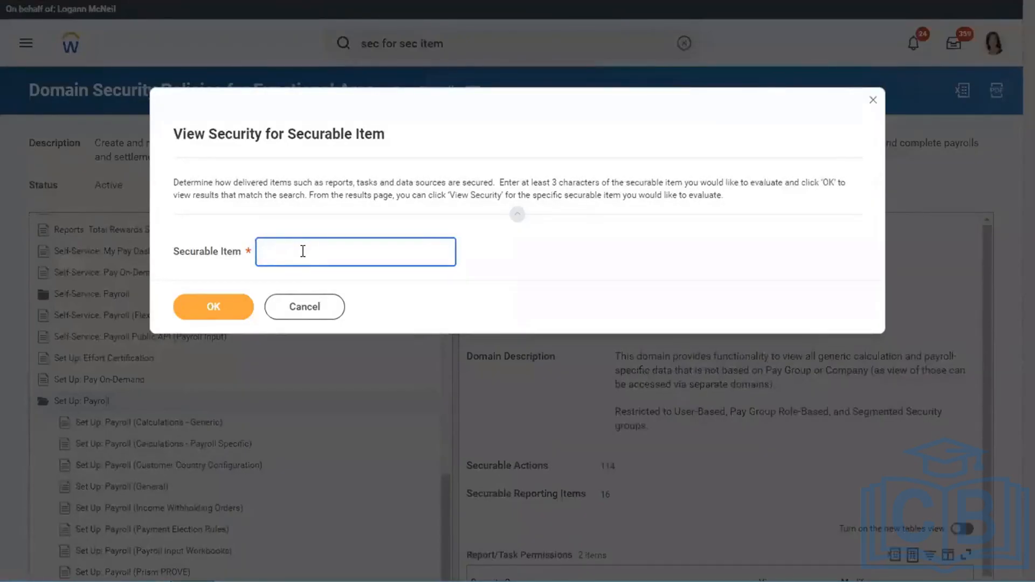
type("create pay accumulation")
left_click(220, 314)
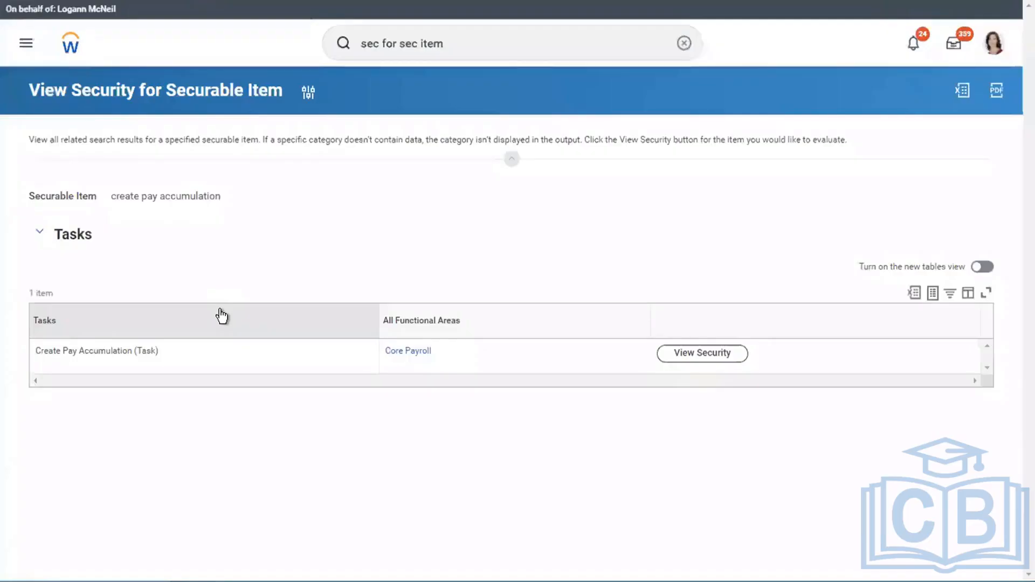
- View the security of the Create Pay Accumulation task and look over its related security actions
left_click(704, 356)
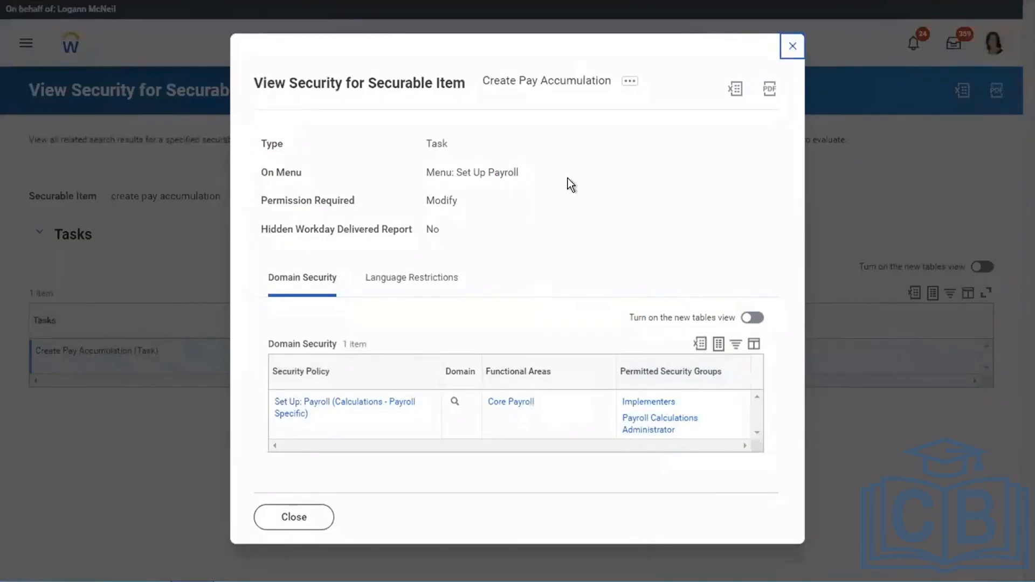
left_click(627, 82)
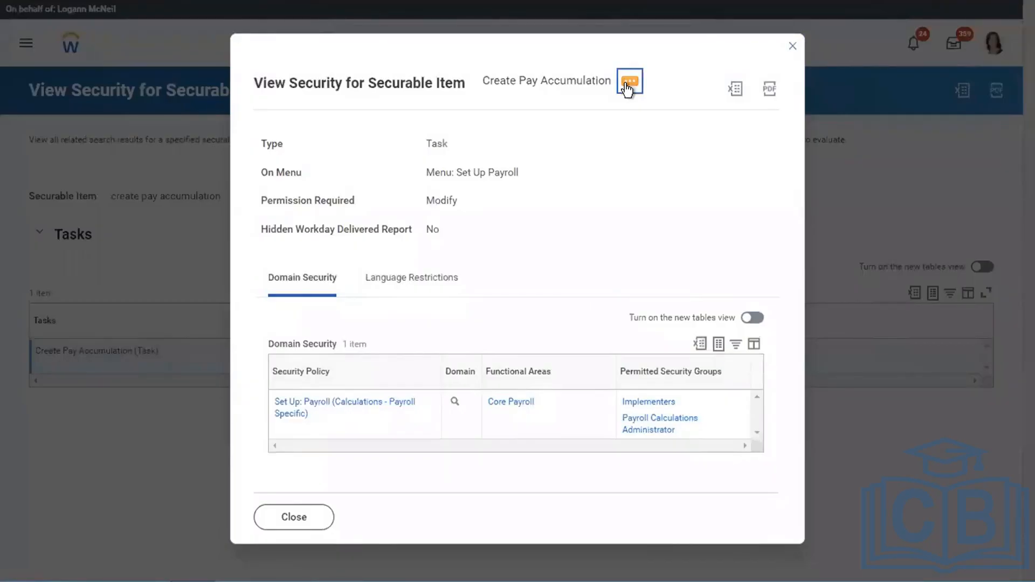
left_click(628, 84)
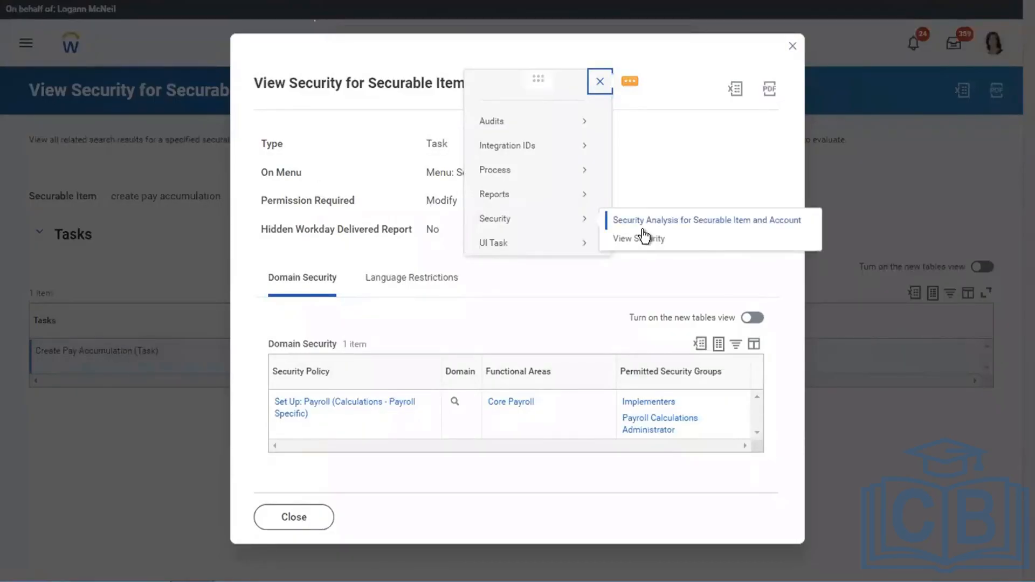
left_click(666, 158)
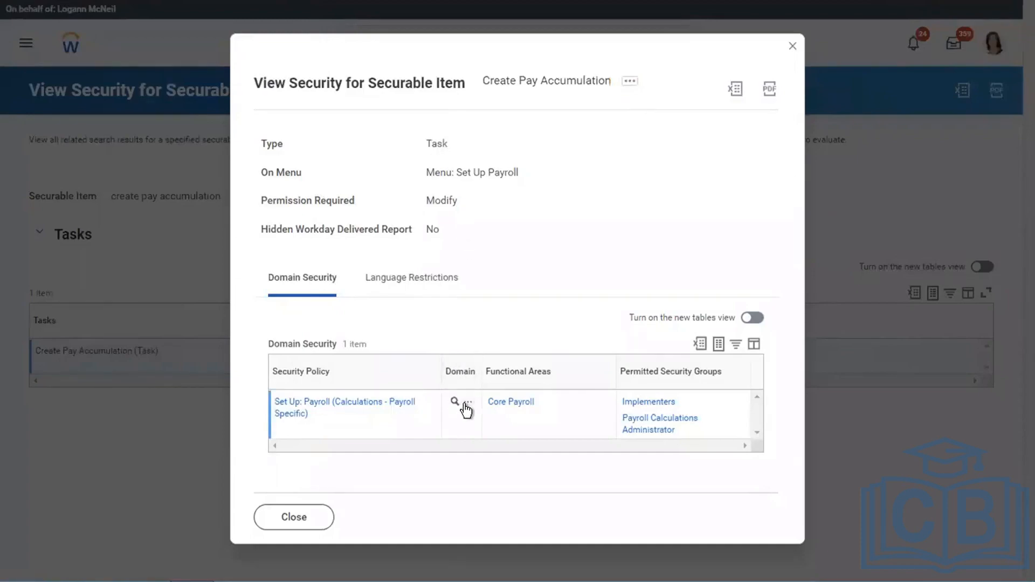
- Open Edit Security Policy Permissions from the Create Pay Accumulation task's domain and examine its report/task permissions and allowed group types
left_click(467, 406)
mouse_move(523, 96)
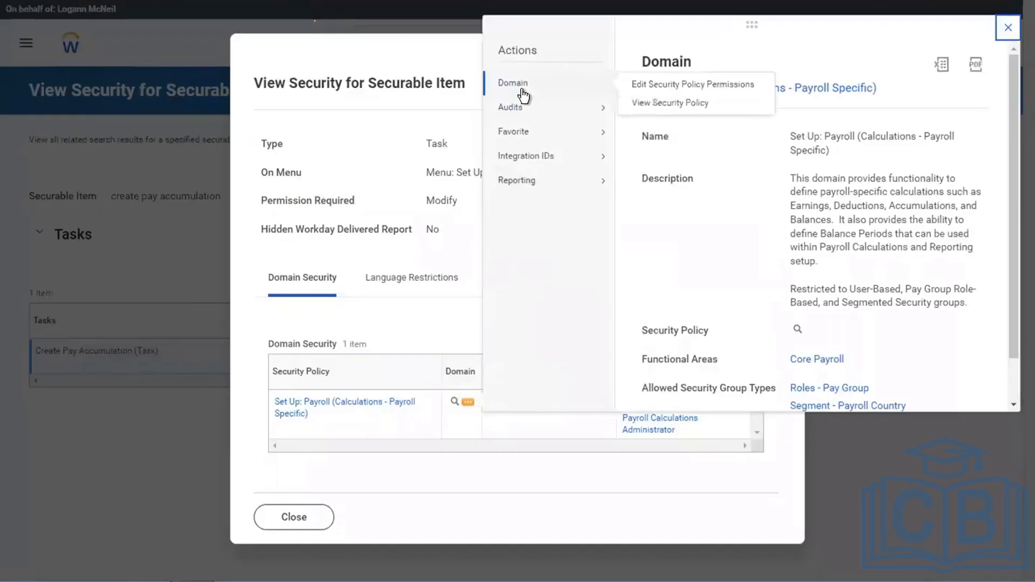
left_click(647, 85)
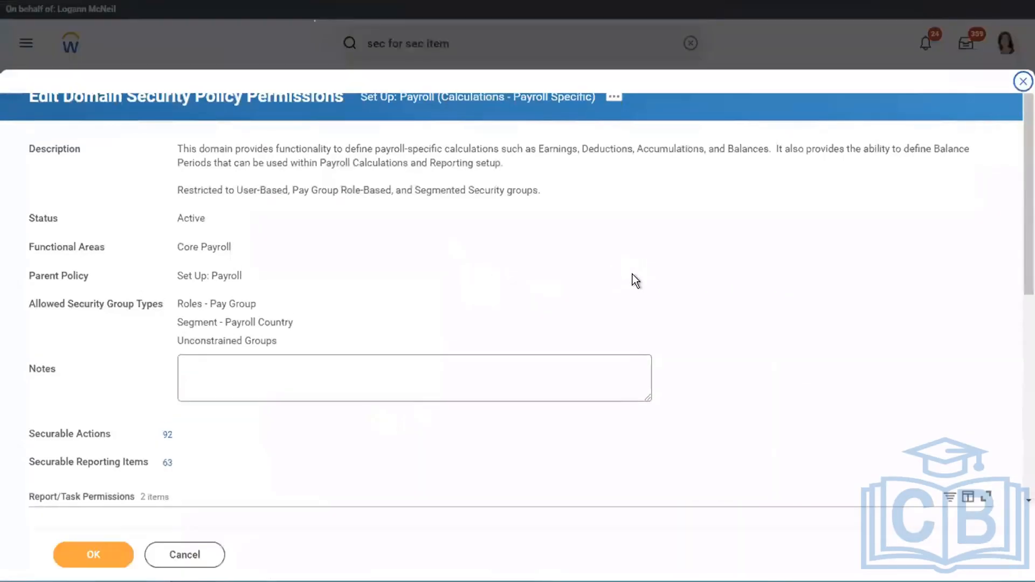
scroll(632, 275, "down", 6)
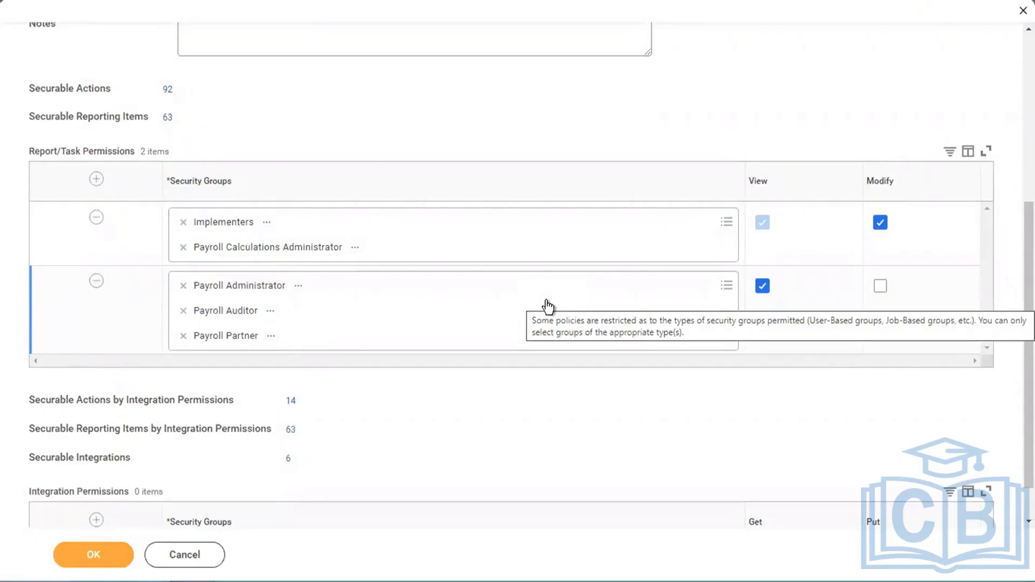
scroll(778, 172, "up", 5)
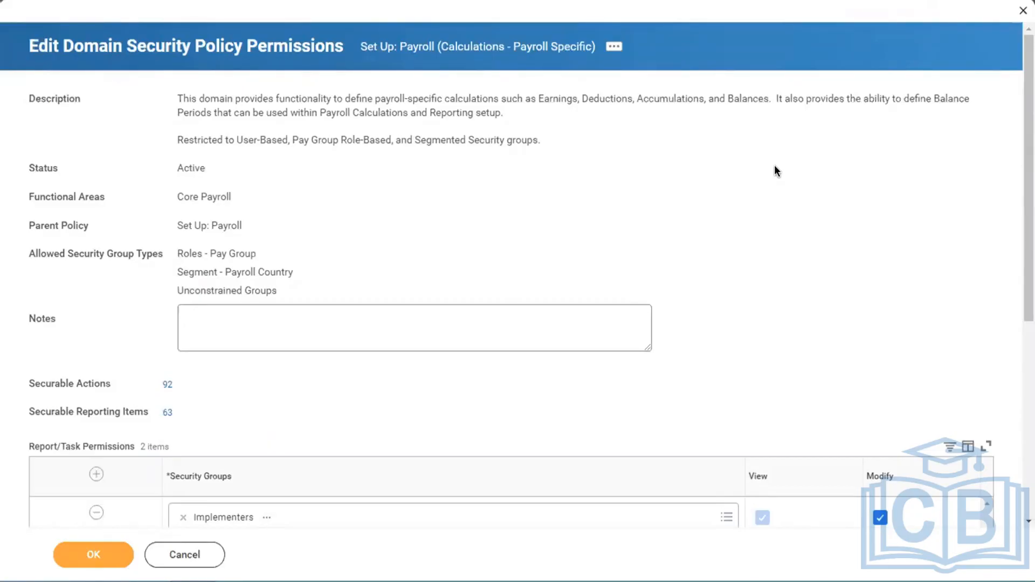
- Switch to the Word notes document and add the text "Domain security policies" below the numbered lists
key("ctrl+Left")
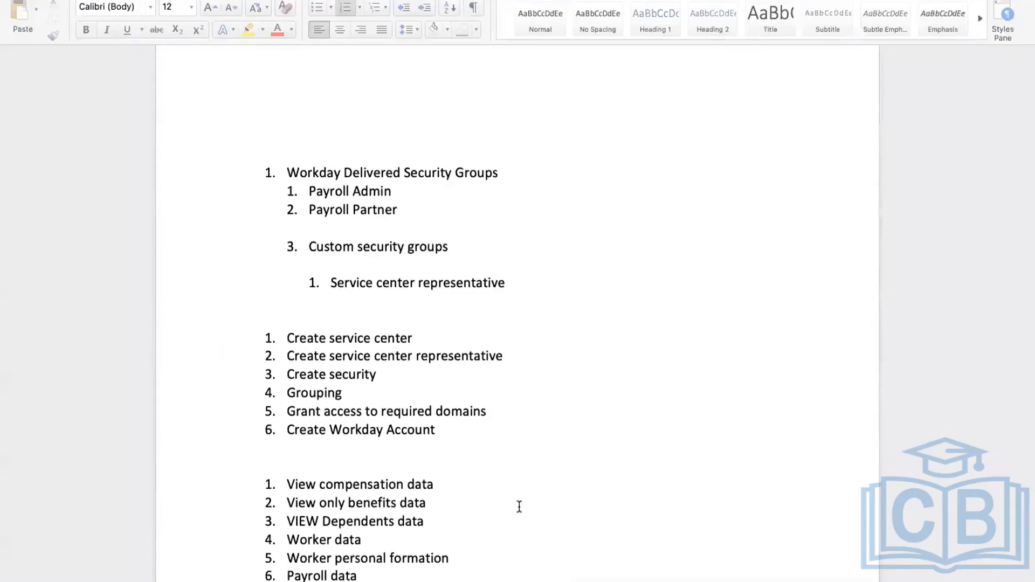
scroll(520, 490, "down", 5)
left_click(519, 491)
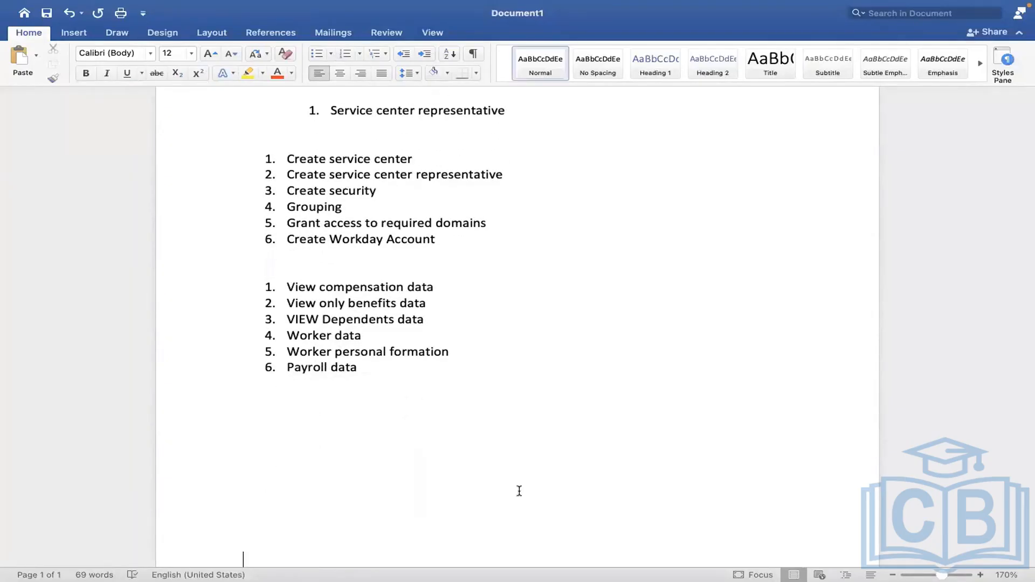
type("Domain secu")
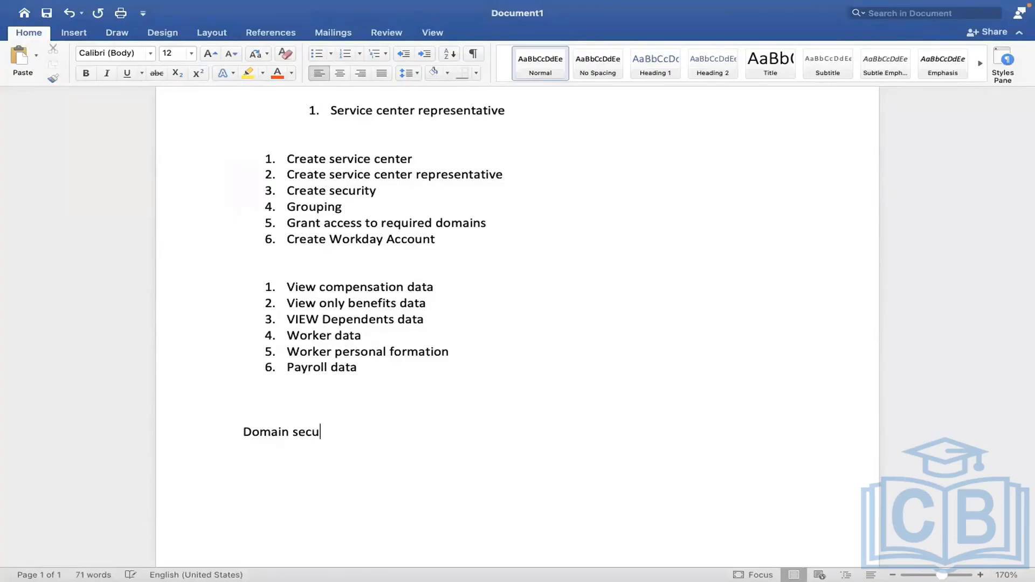
type("rity for sec item")
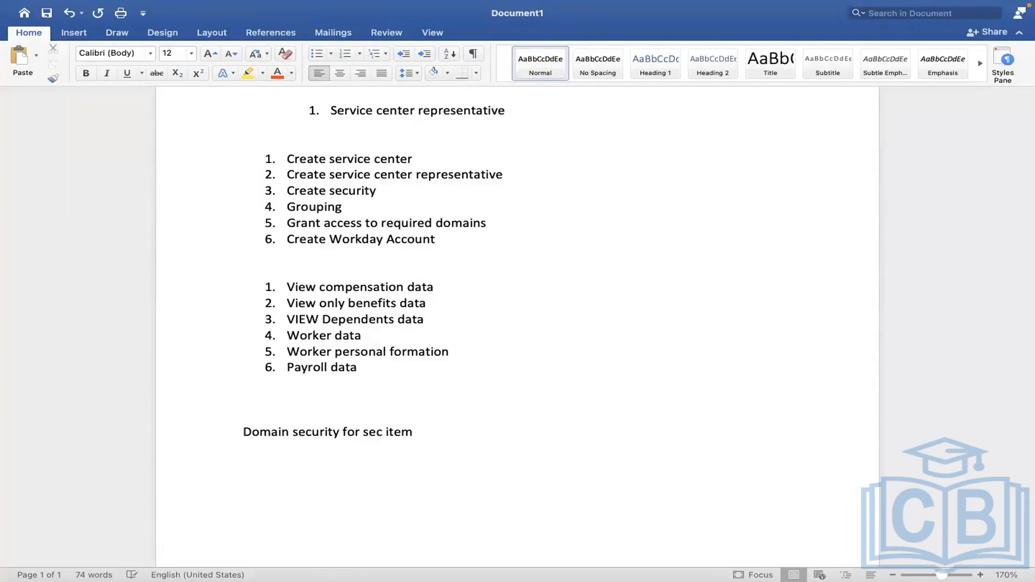
key("BackSpace")
key("BackSpace")
key("BackSpace")
key("BackSpace")
key("BackSpace")
key("BackSpace")
key("BackSpace")
key("BackSpace")
key("BackSpace")
key("BackSpace")
type("=")
key("BackSpace")
key("BackSpace")
key("BackSpace")
key("BackSpace")
type("pol")
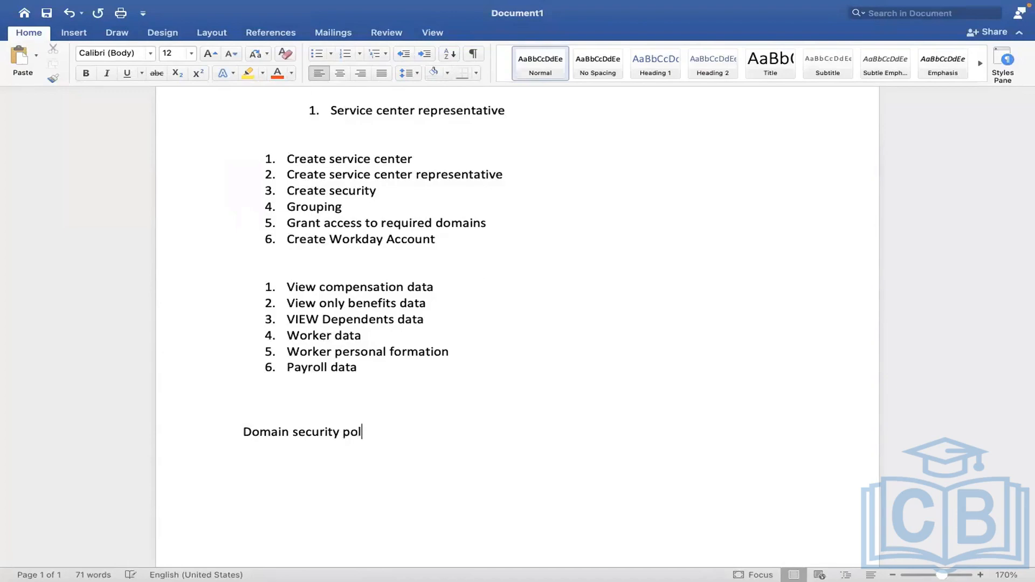
type("icies")
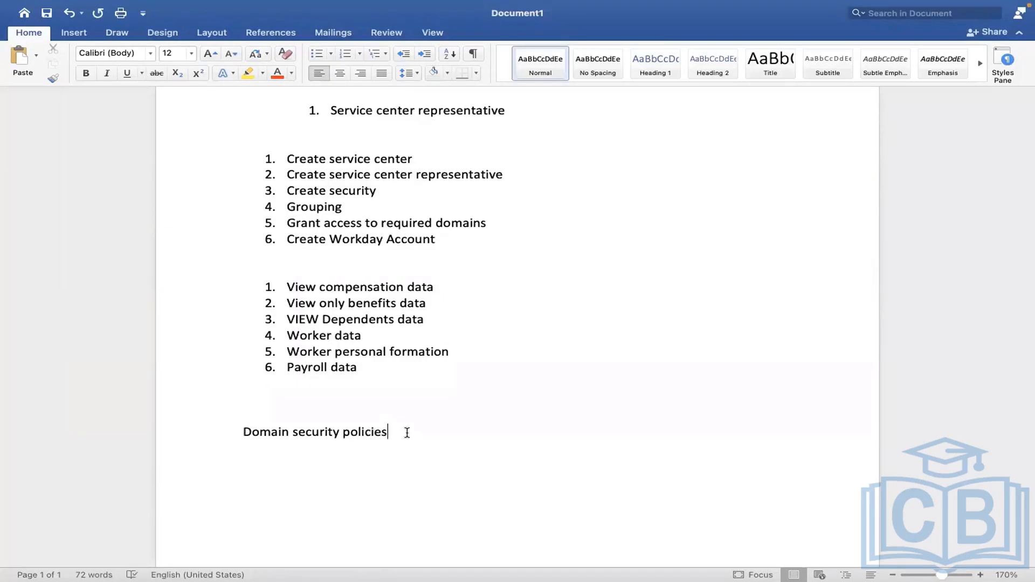
- Extend the domain security policies line with "– fields , worker data, few tasks we can grant access view/modfy"
type("-")
type(" fields ")
type(", ")
type("worker dat")
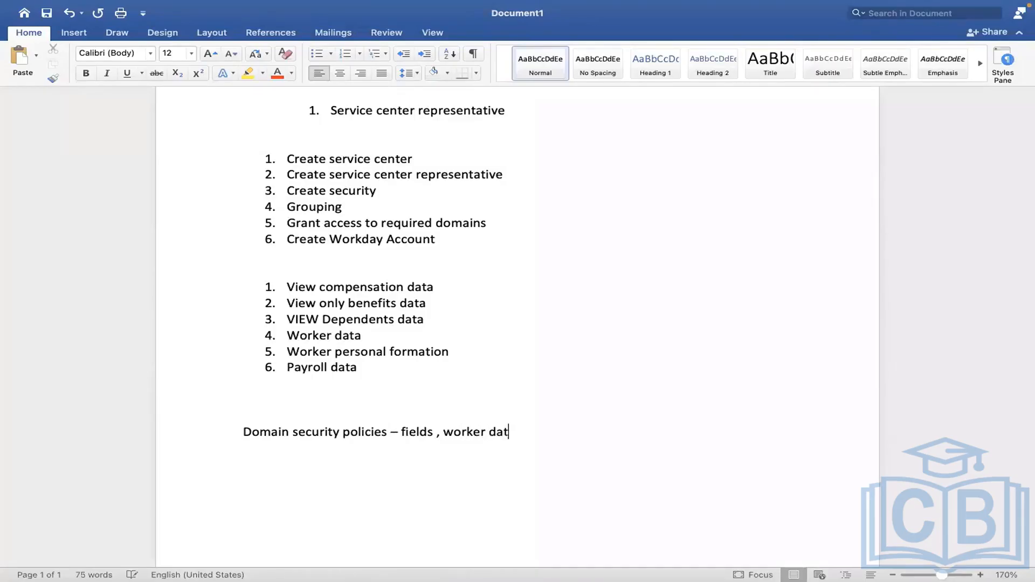
type("a, few tasks we can gr")
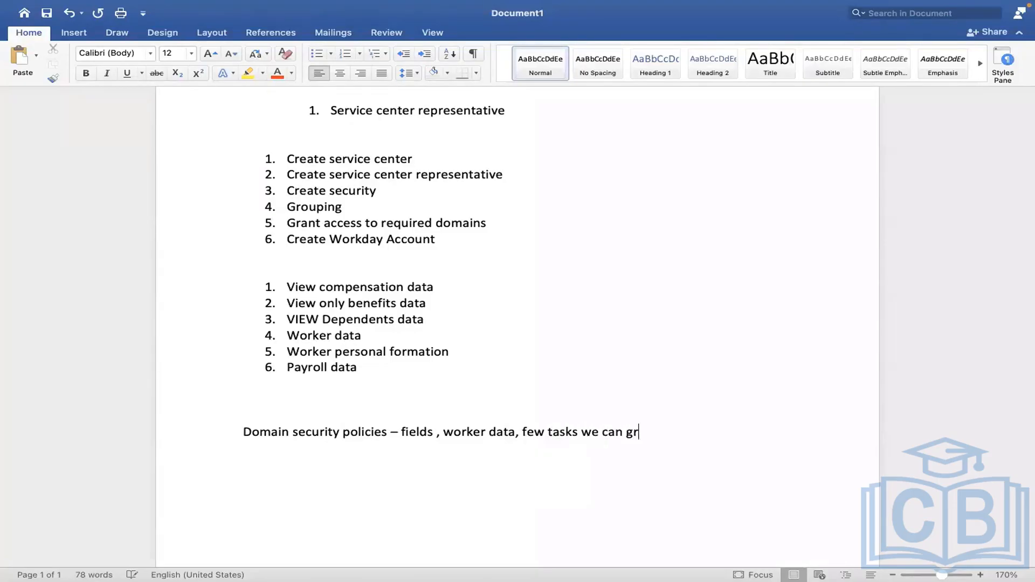
type("ant access view/mo")
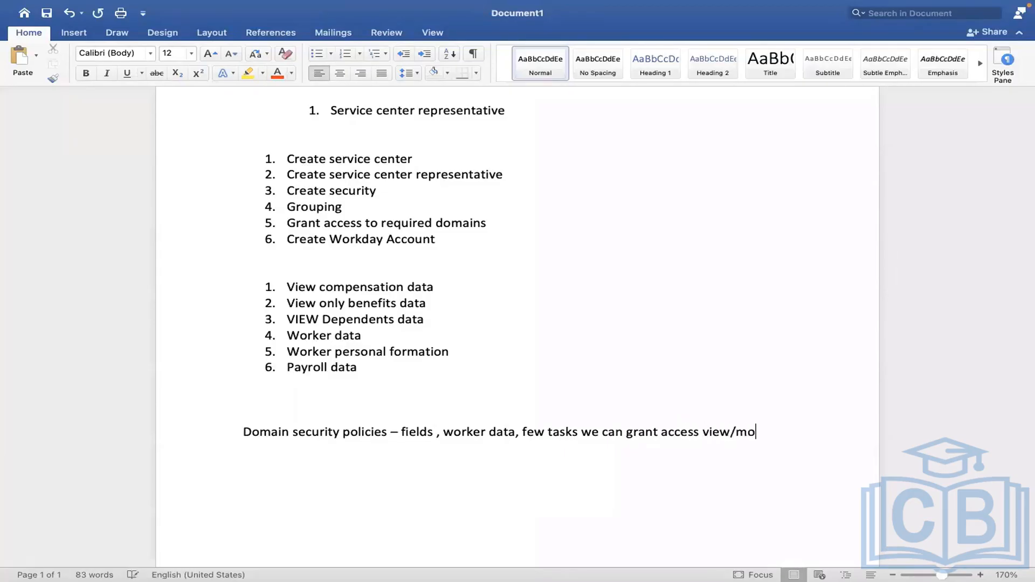
type("dfySecuri")
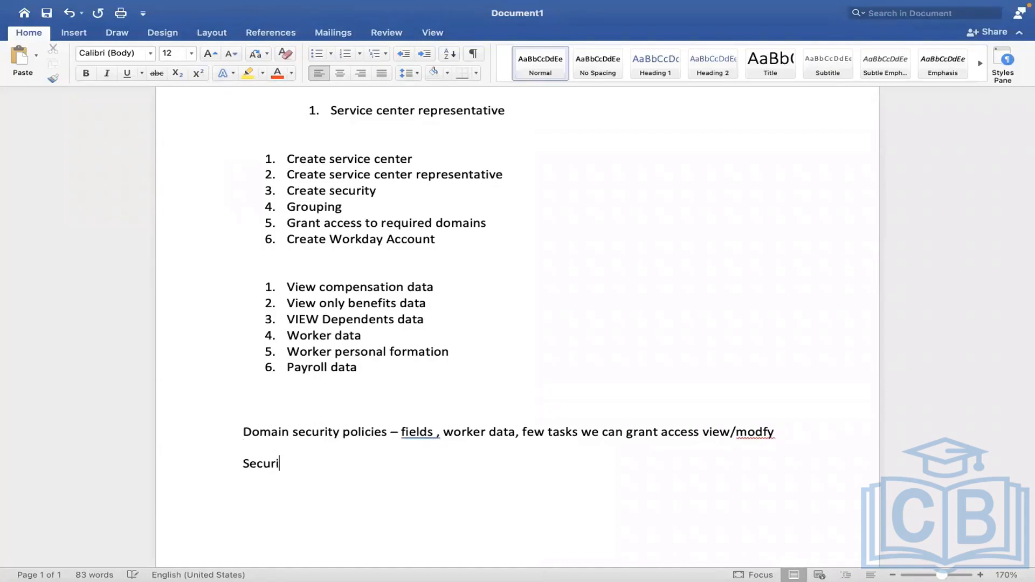
type("ty for securable item ")
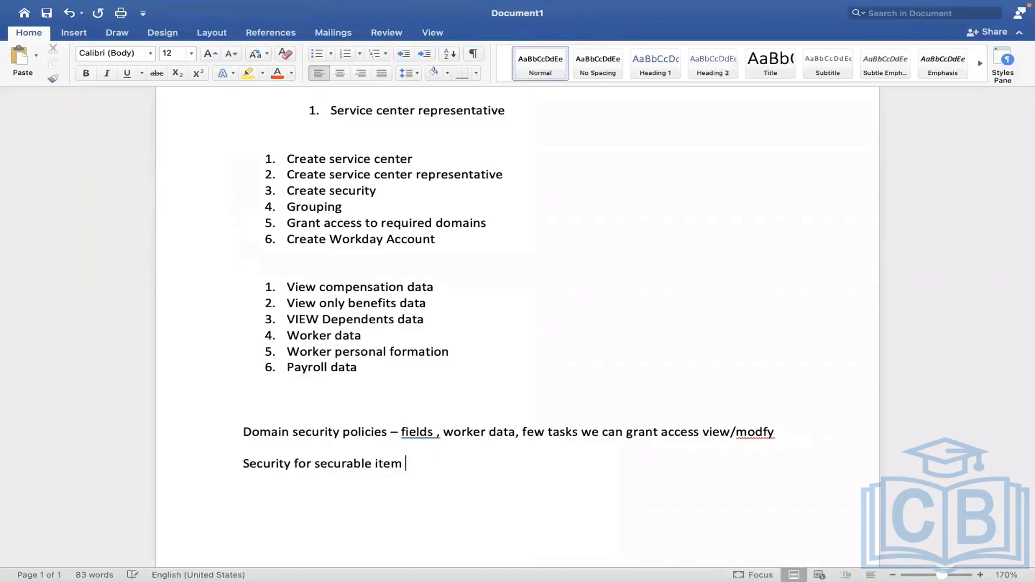
type("= TASKS")
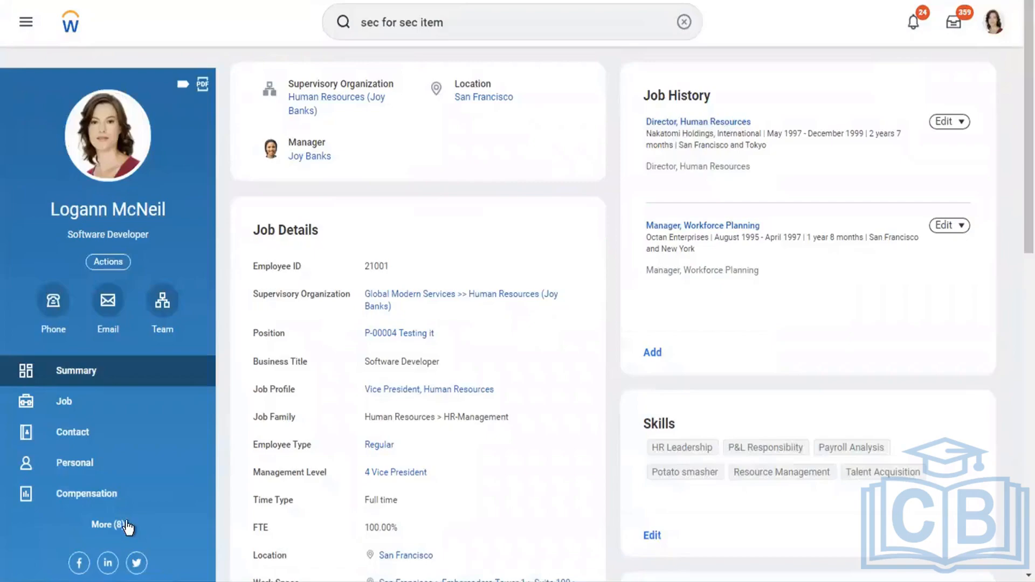
- Display the Benefits section of the worker's profile in Workday
scroll(205, 418, "down", 1)
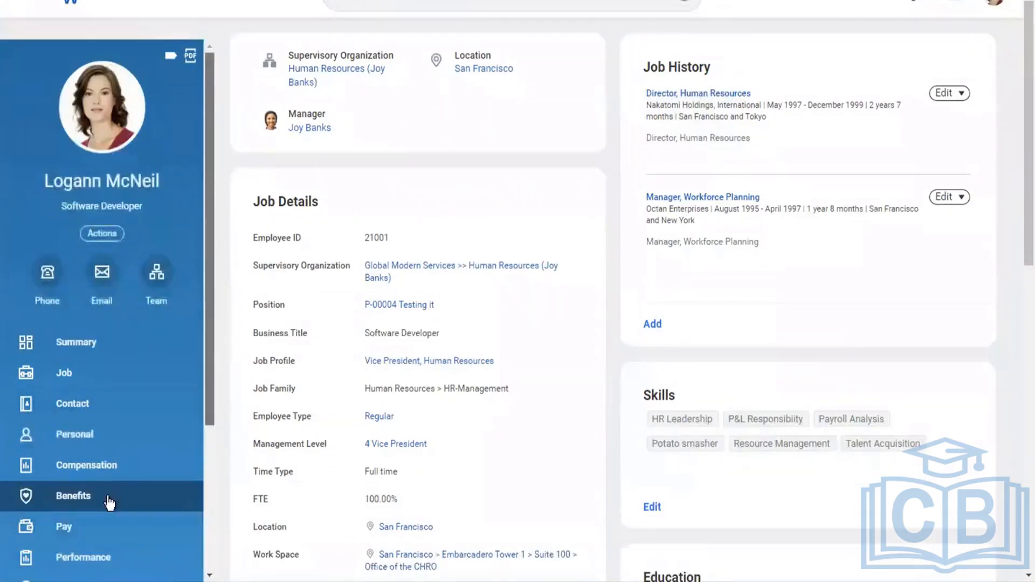
scroll(70, 381, "down", 1)
scroll(70, 382, "down", 2)
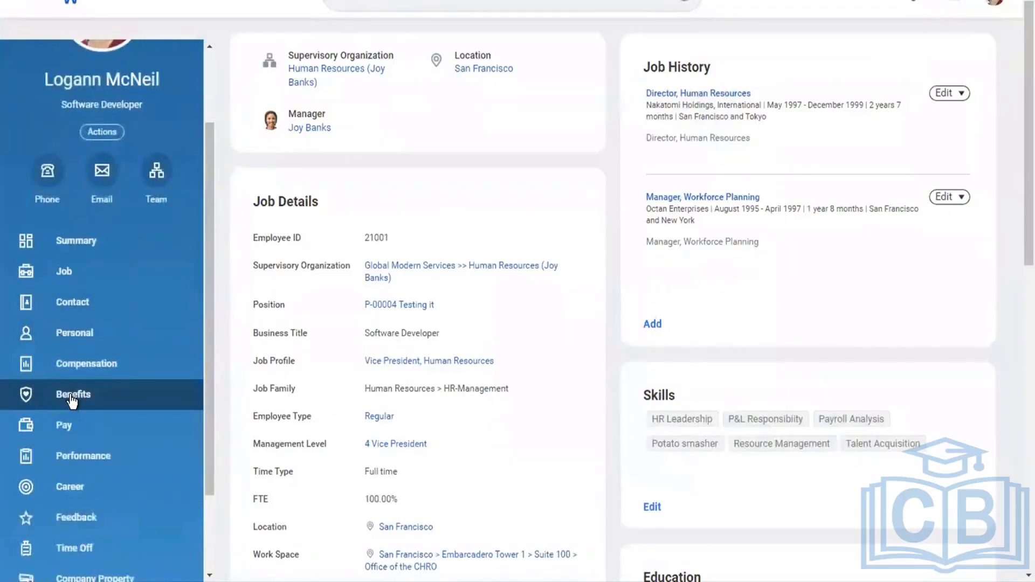
left_click(72, 398)
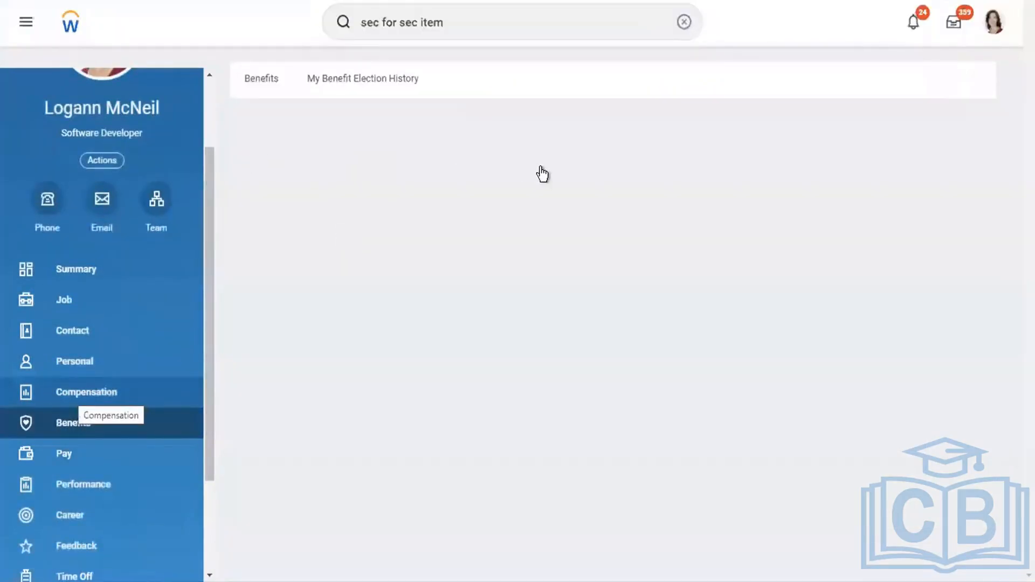